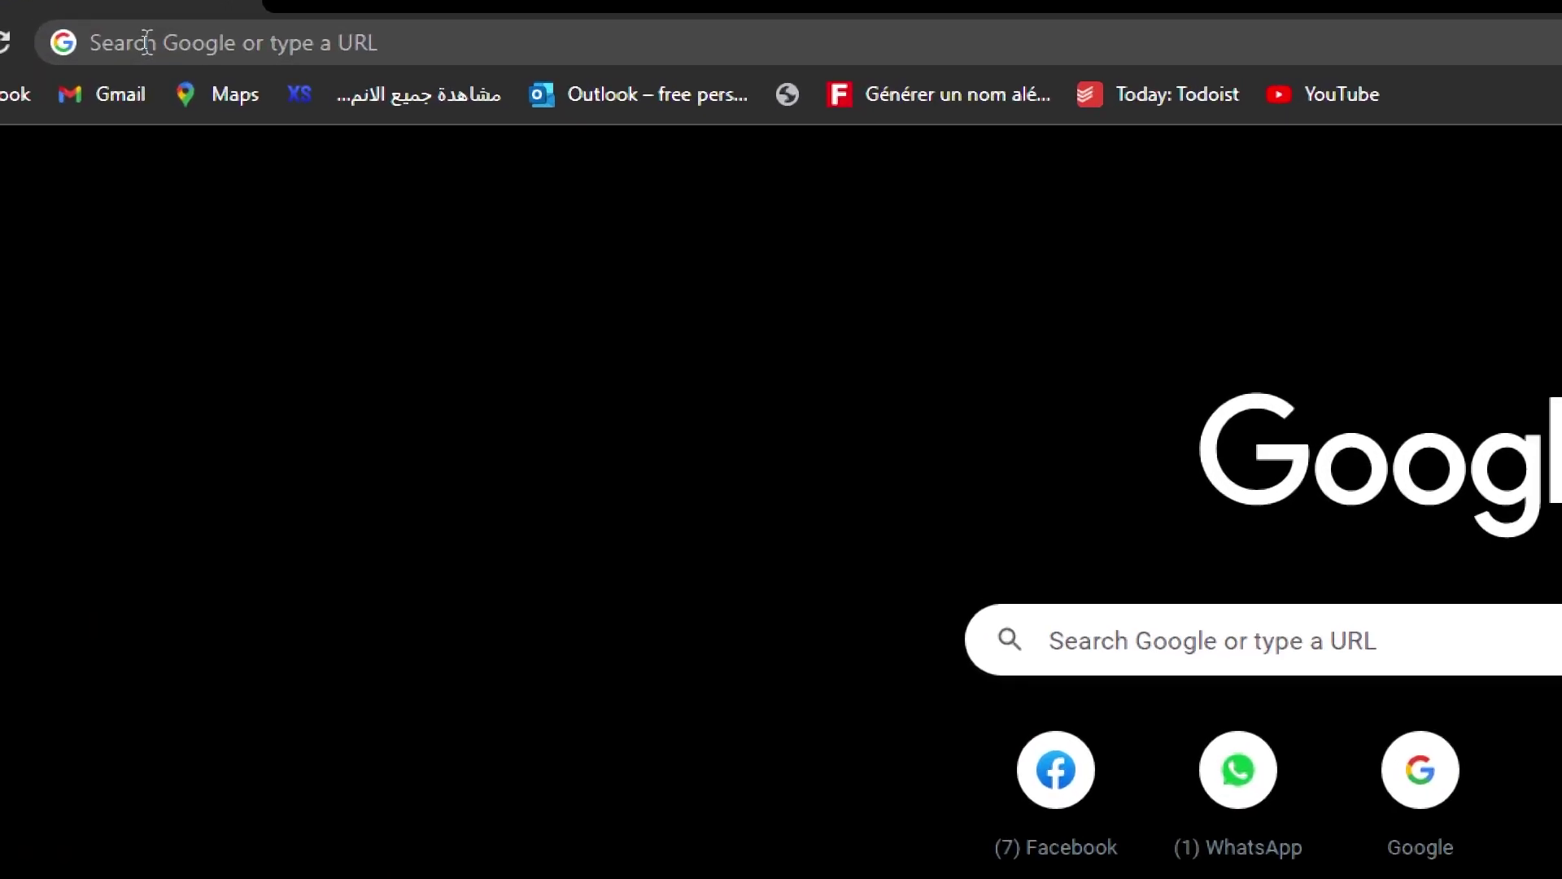
left_click(148, 43)
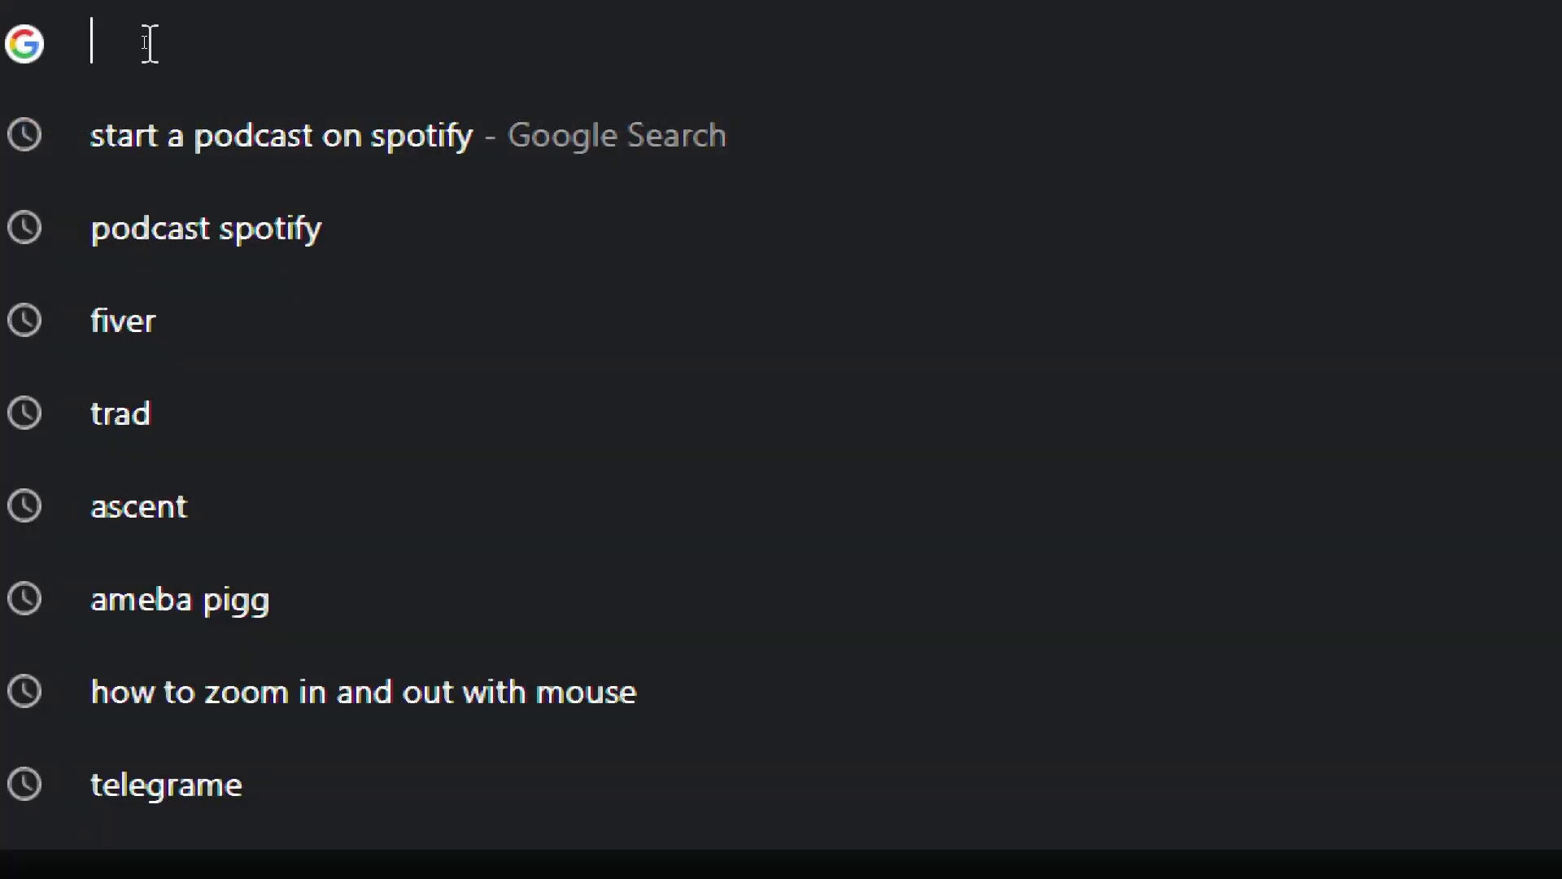
type("WWW;")
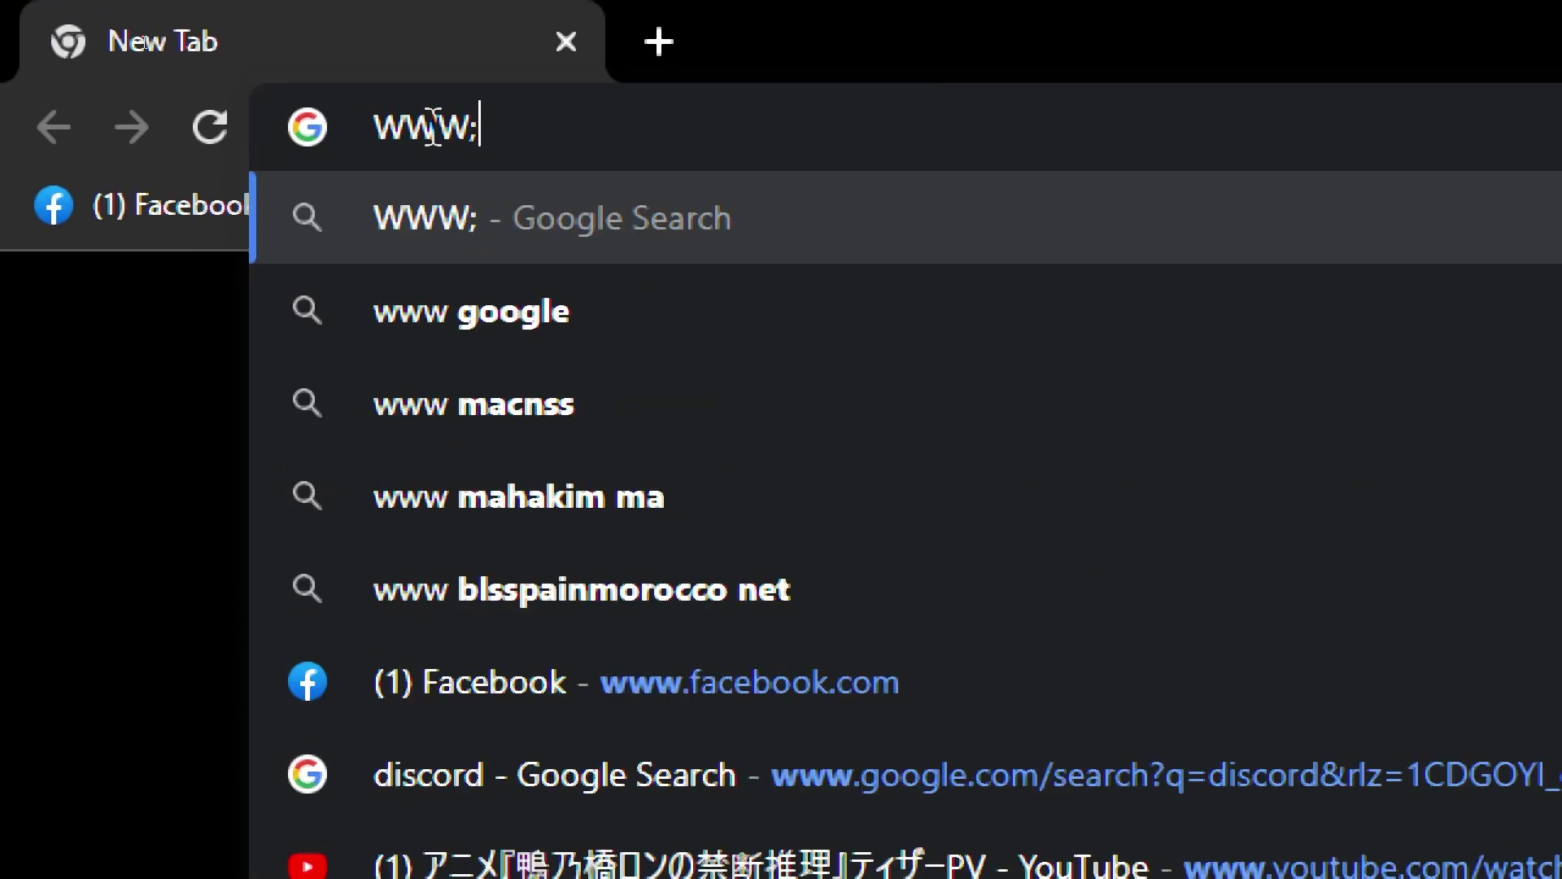
key("BackSpace")
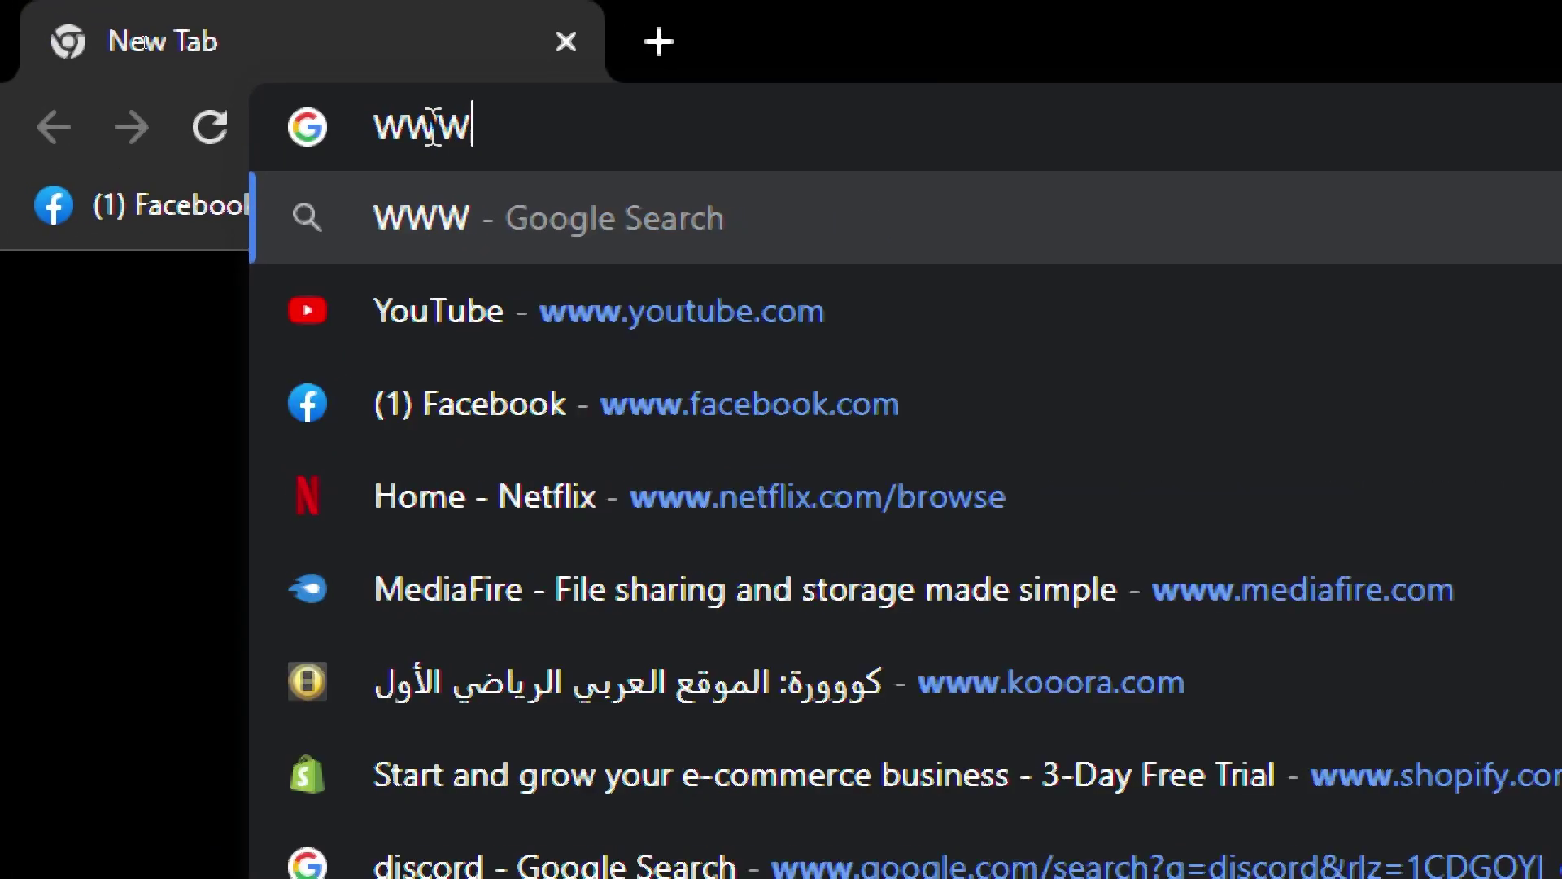
type(".wavve.com")
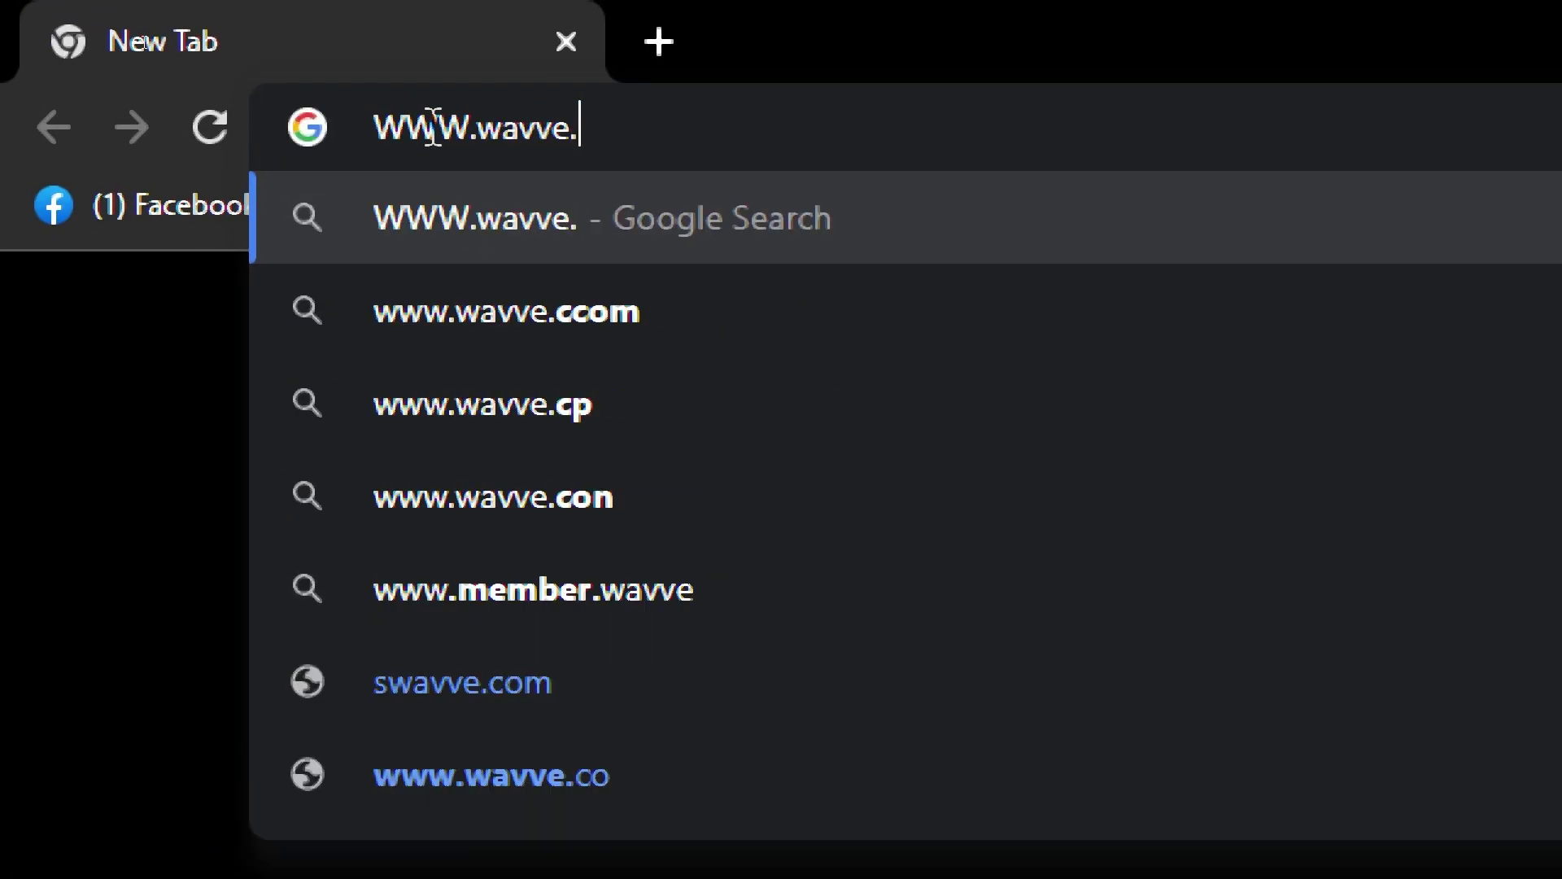
key("Return")
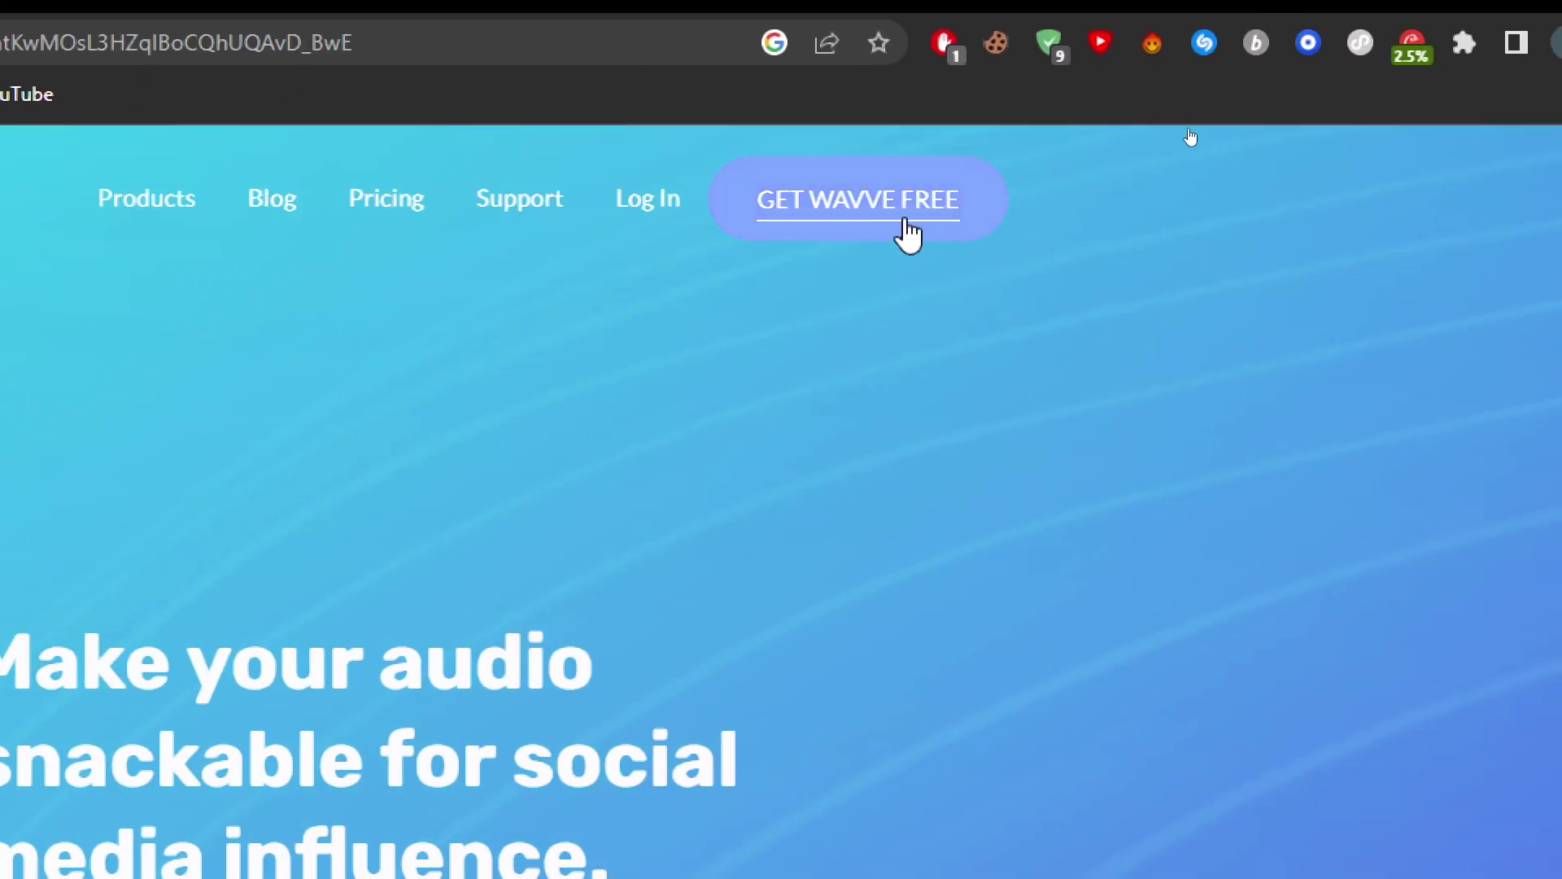
Start a free Wavve account with GET WAVVE FREE and reach the sign-up form
left_click(847, 213)
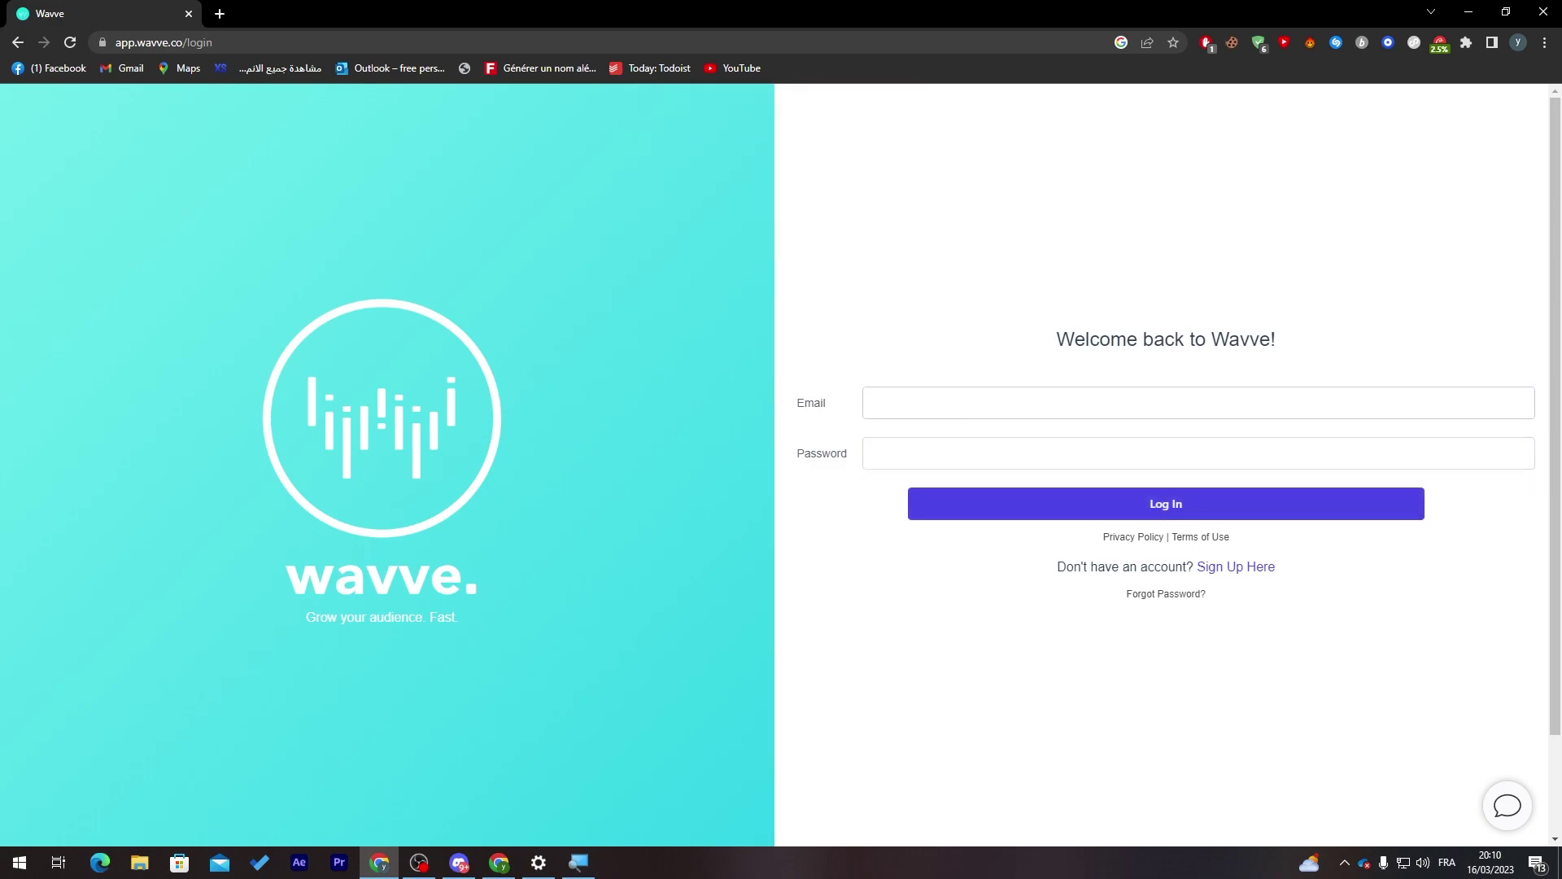
left_click(895, 403)
left_click(903, 453)
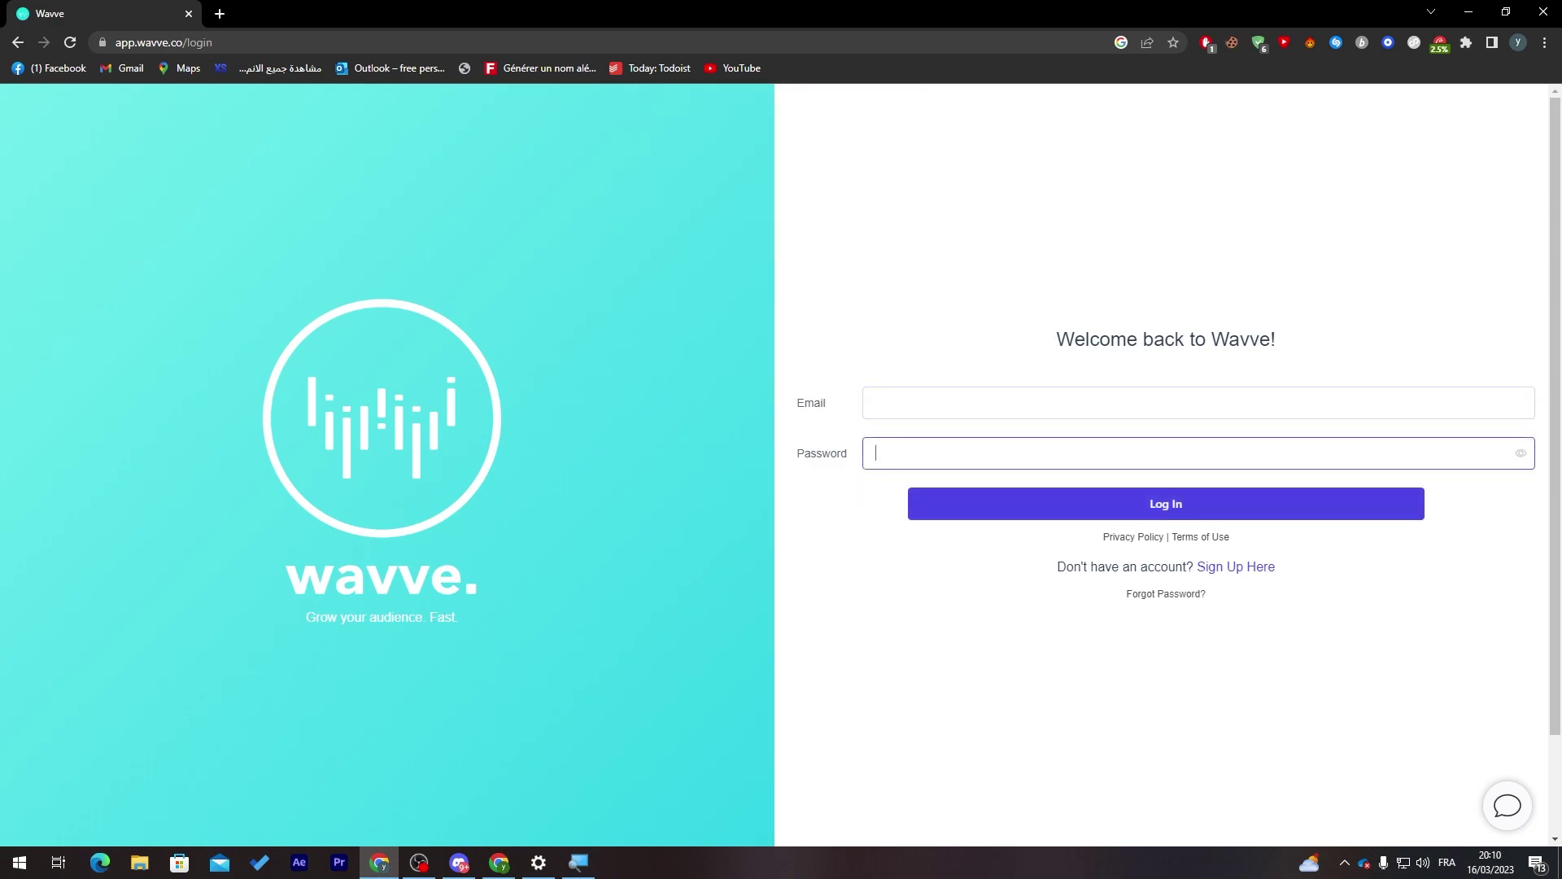
left_click(1058, 598)
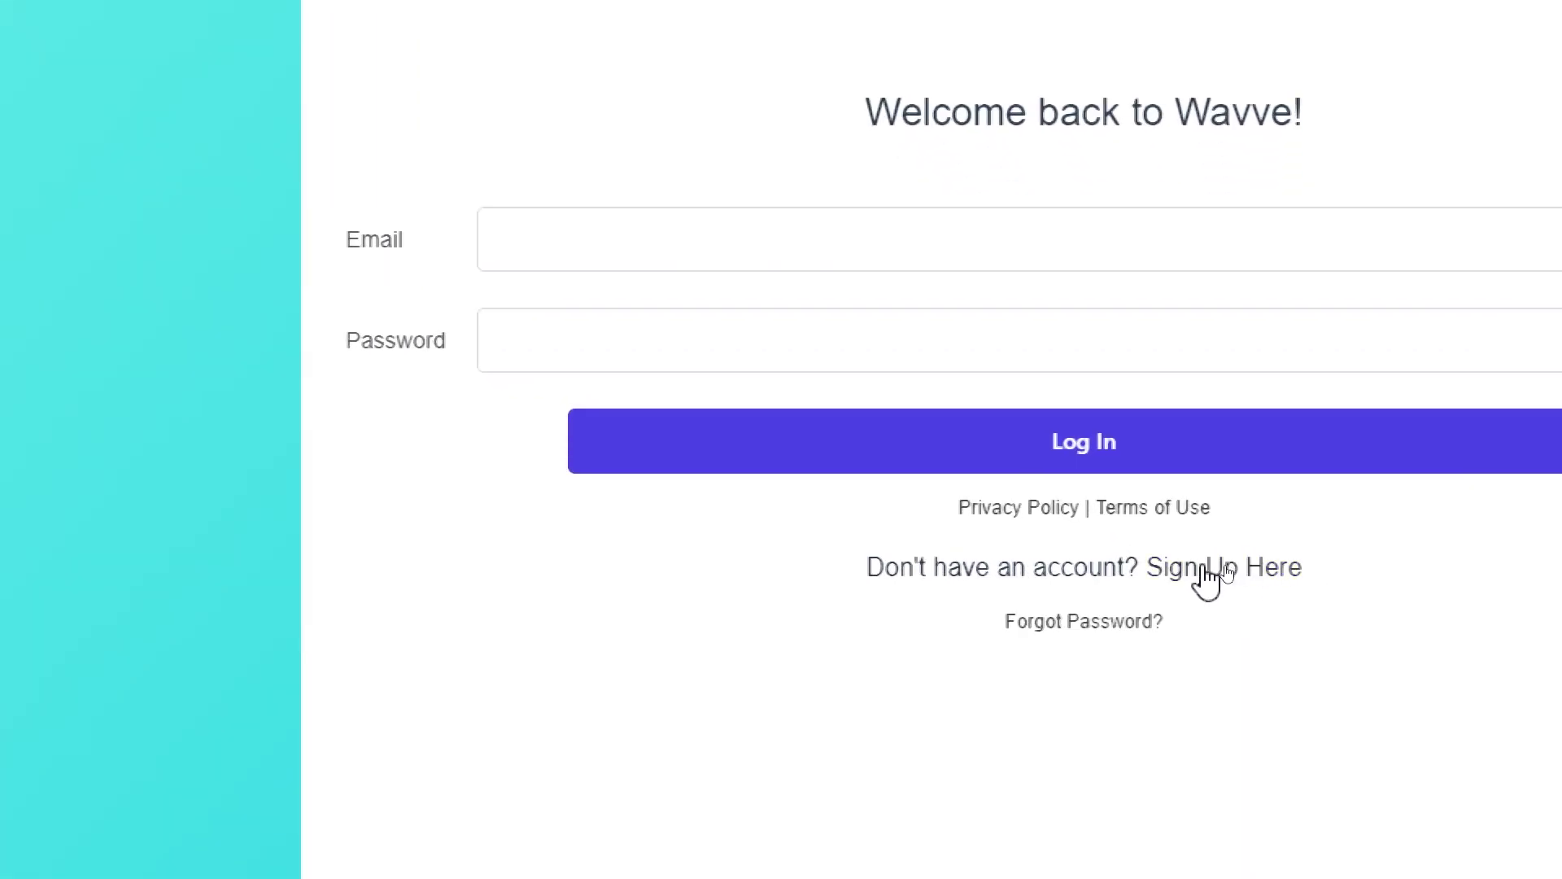
left_click(1207, 570)
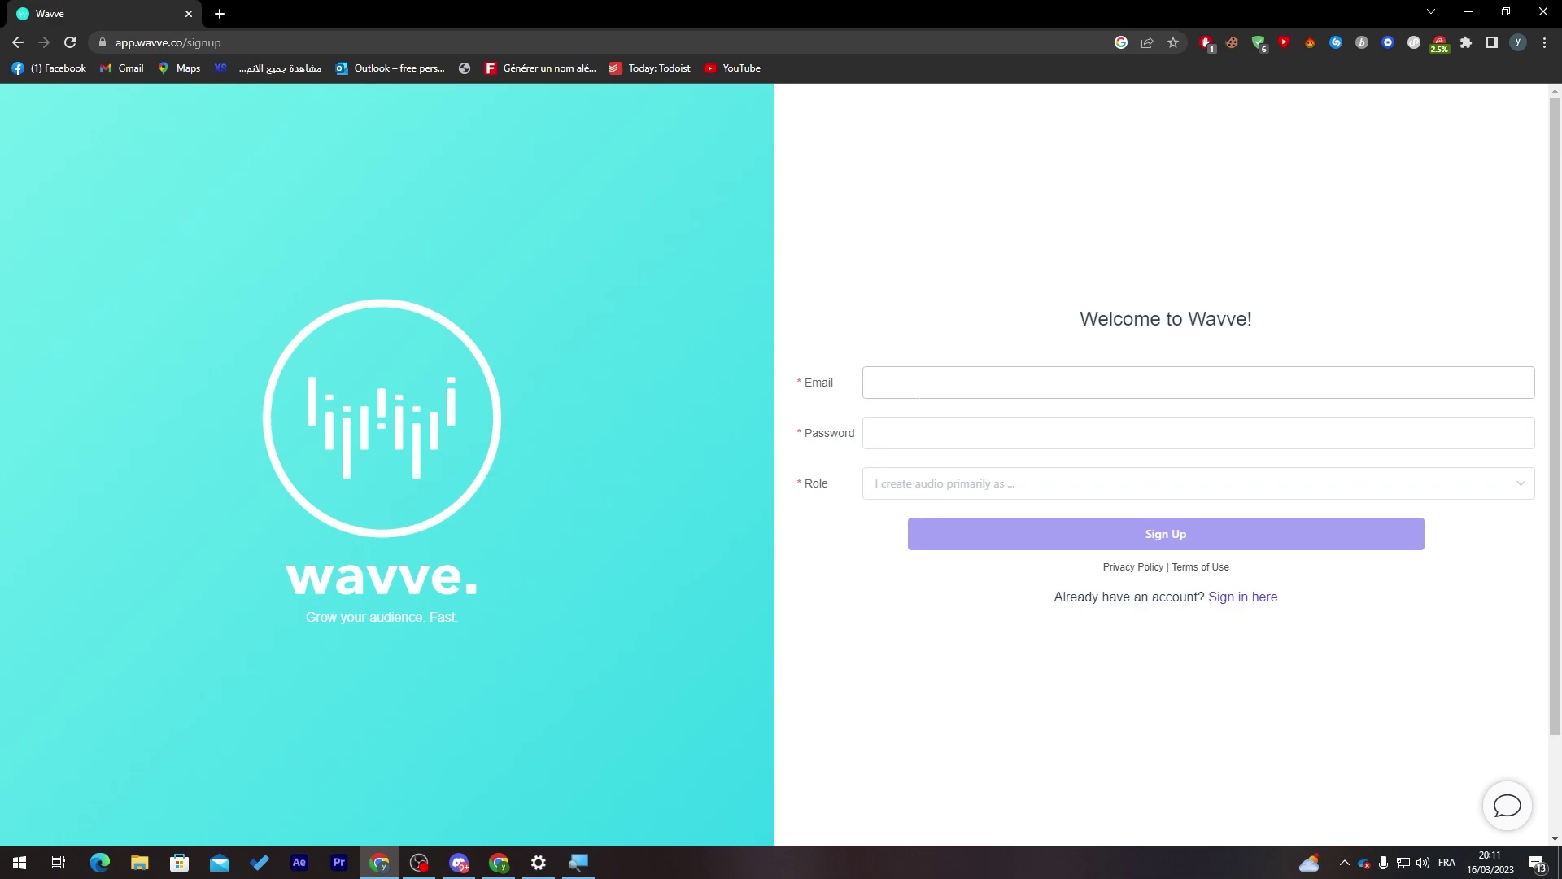
Fill the sign-up form with the saved email, a password and the Author role
left_click(919, 395)
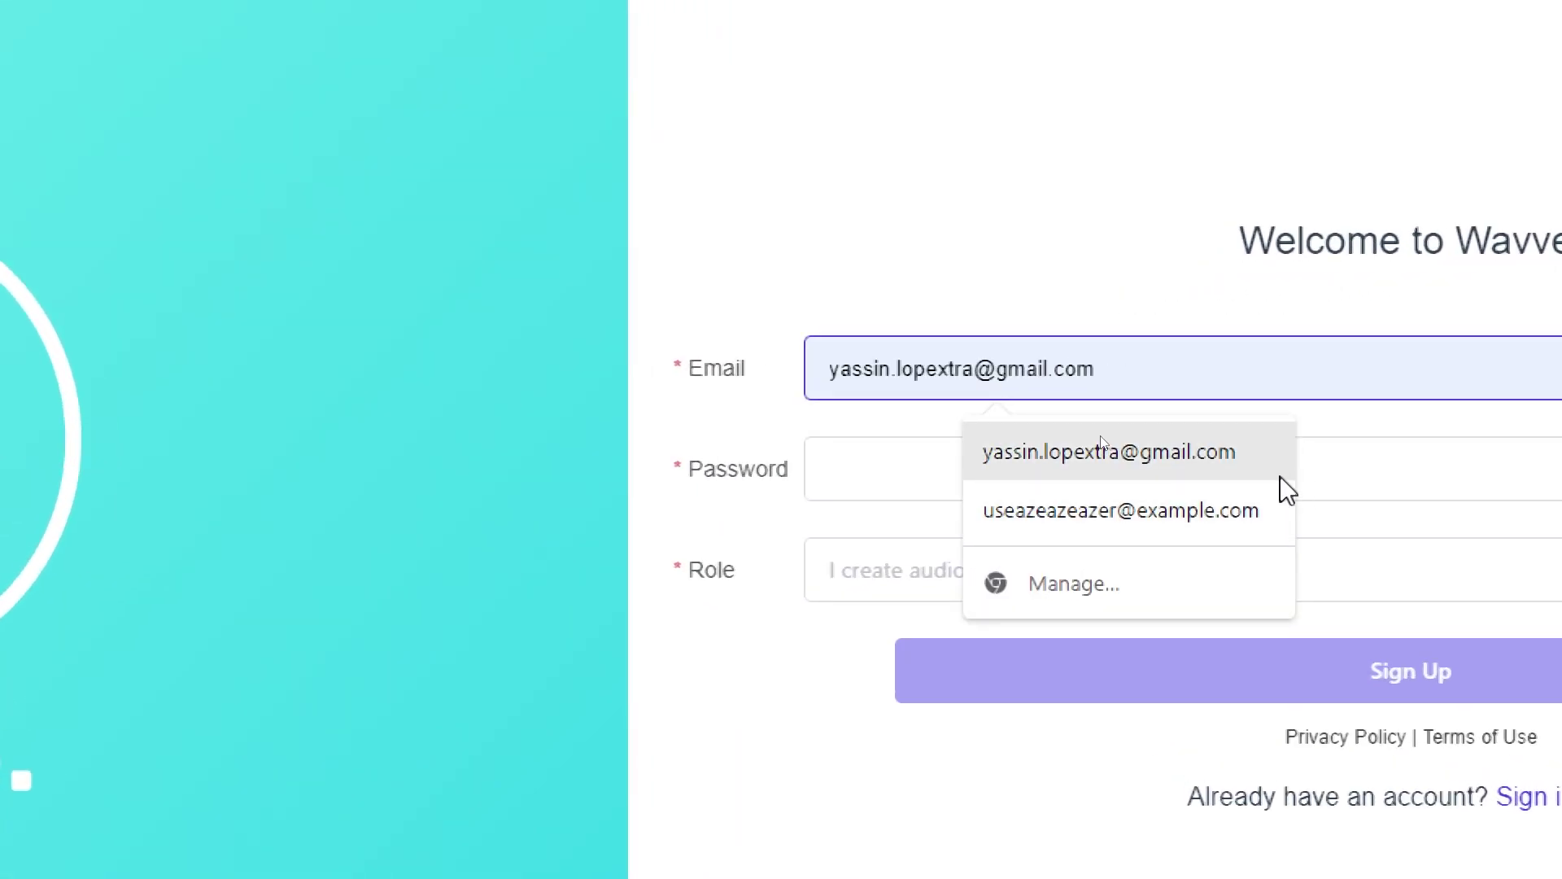
left_click(1062, 449)
left_click(924, 458)
type("•••••••••")
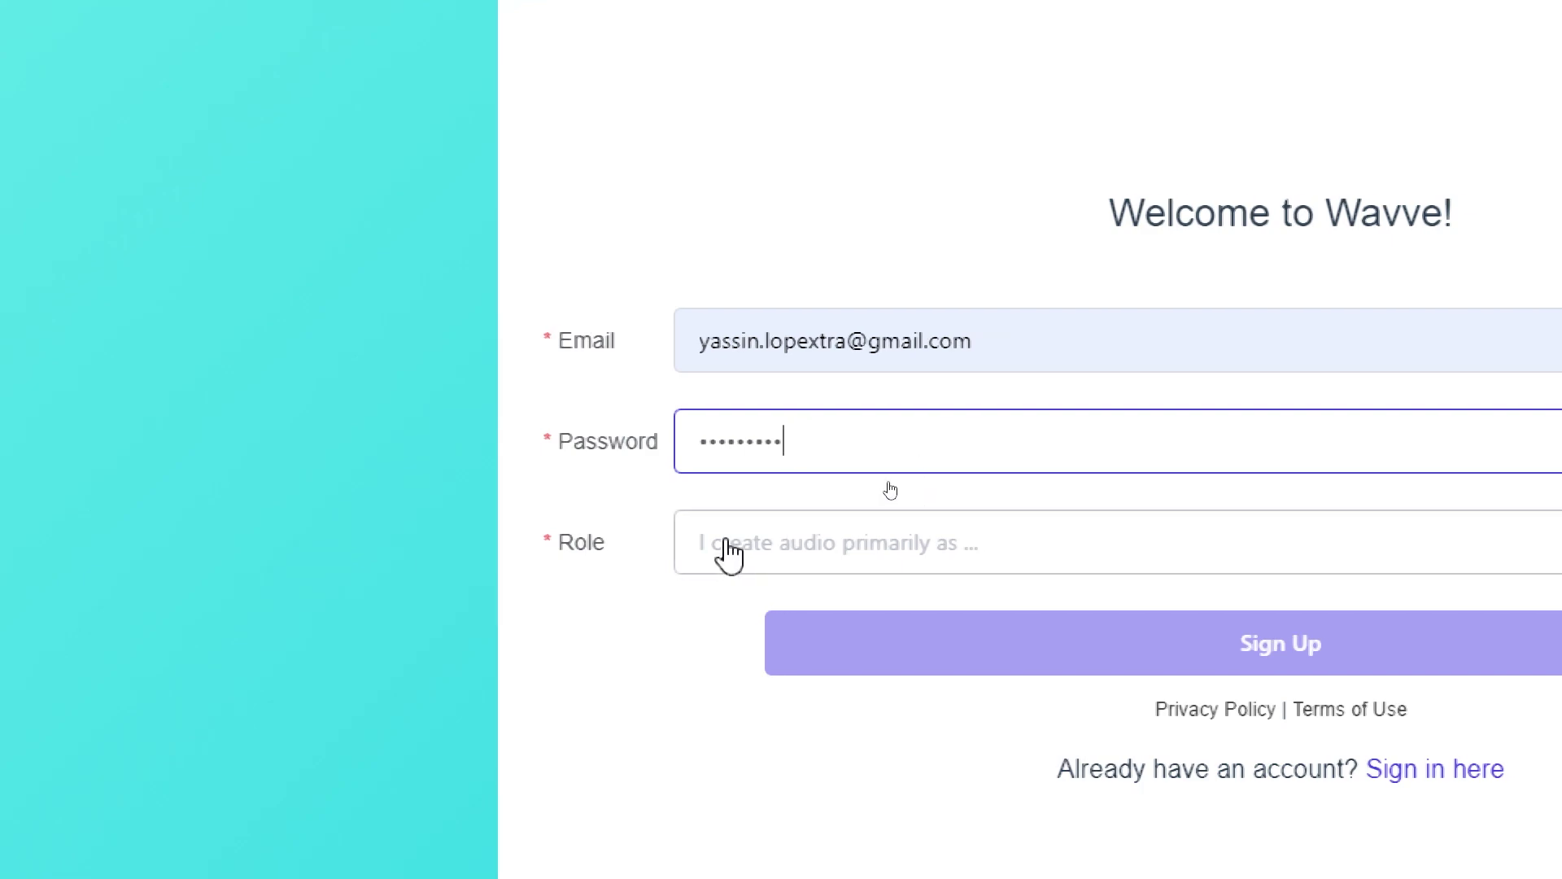
left_click(757, 553)
left_click(782, 644)
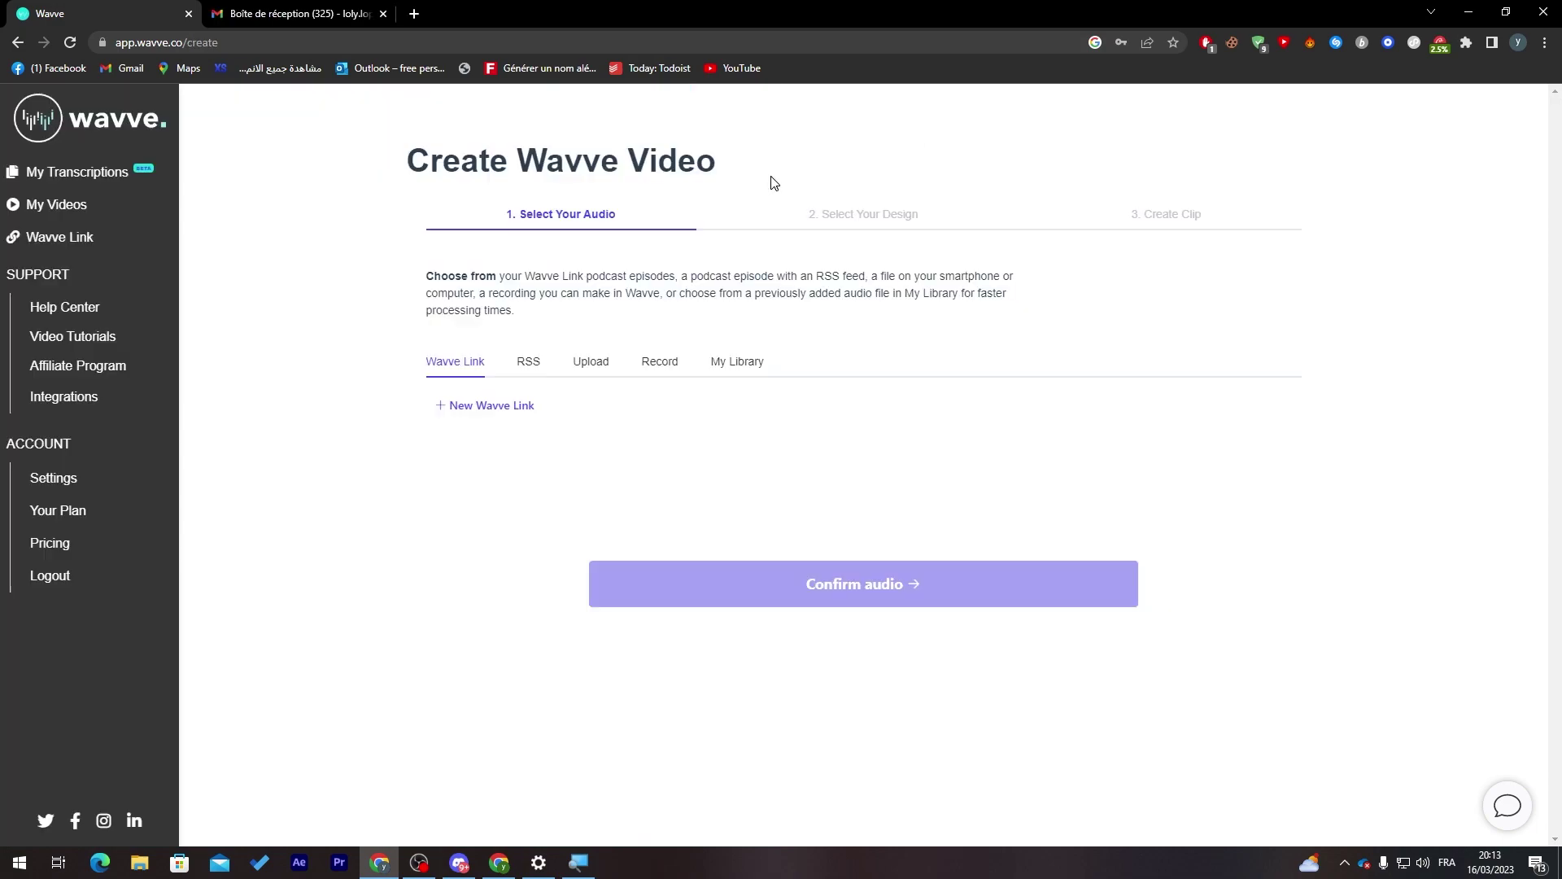
Close the Gmail tab and create the Wavve Link #1 page through New Wavve Link
left_click(382, 14)
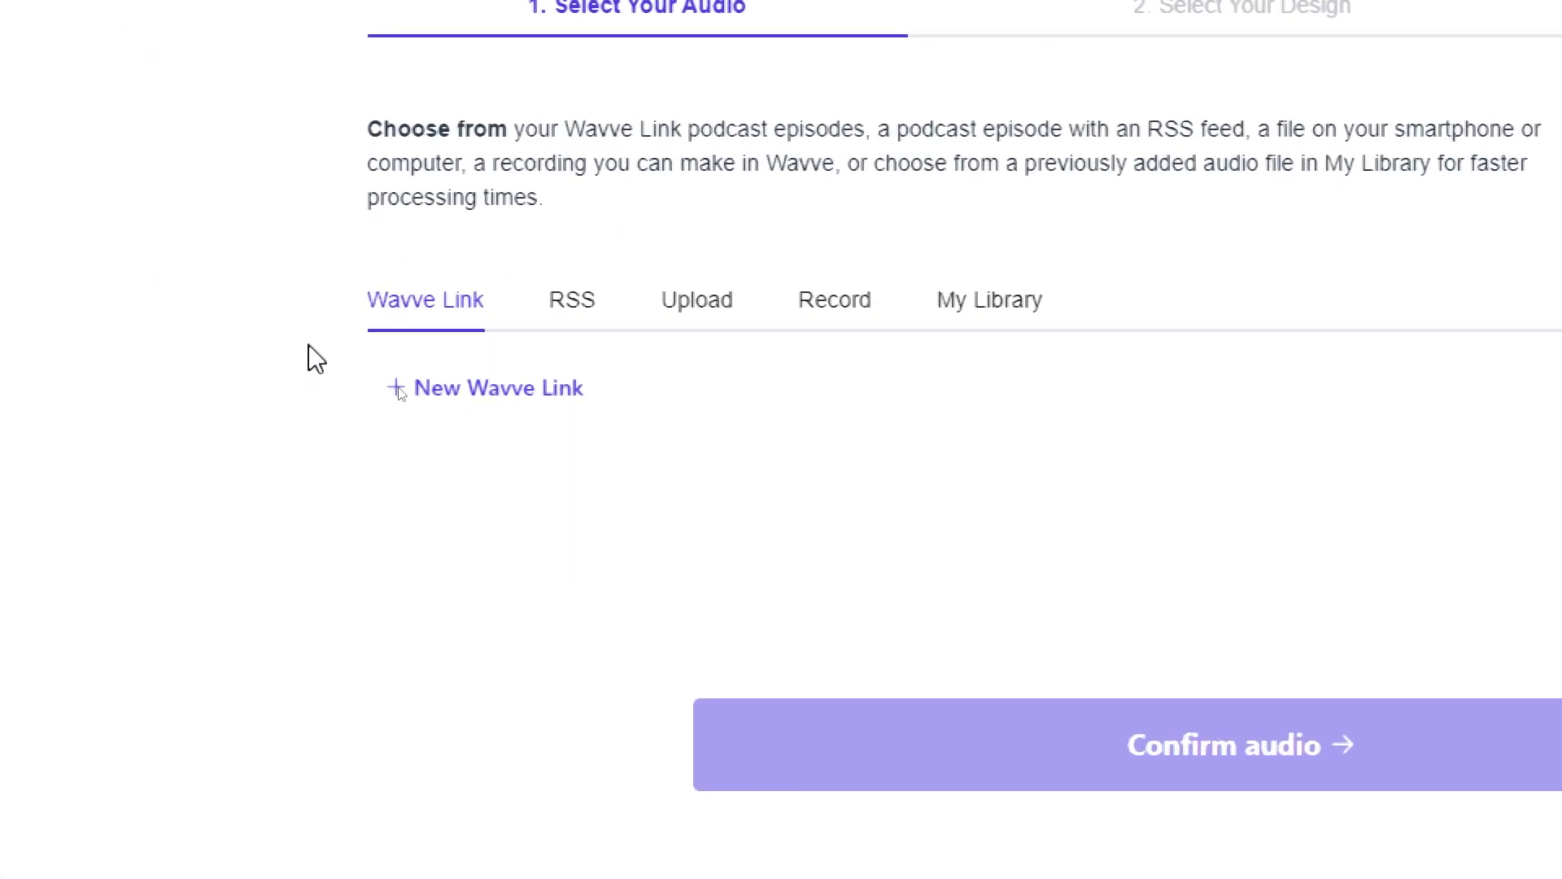
left_click(533, 398)
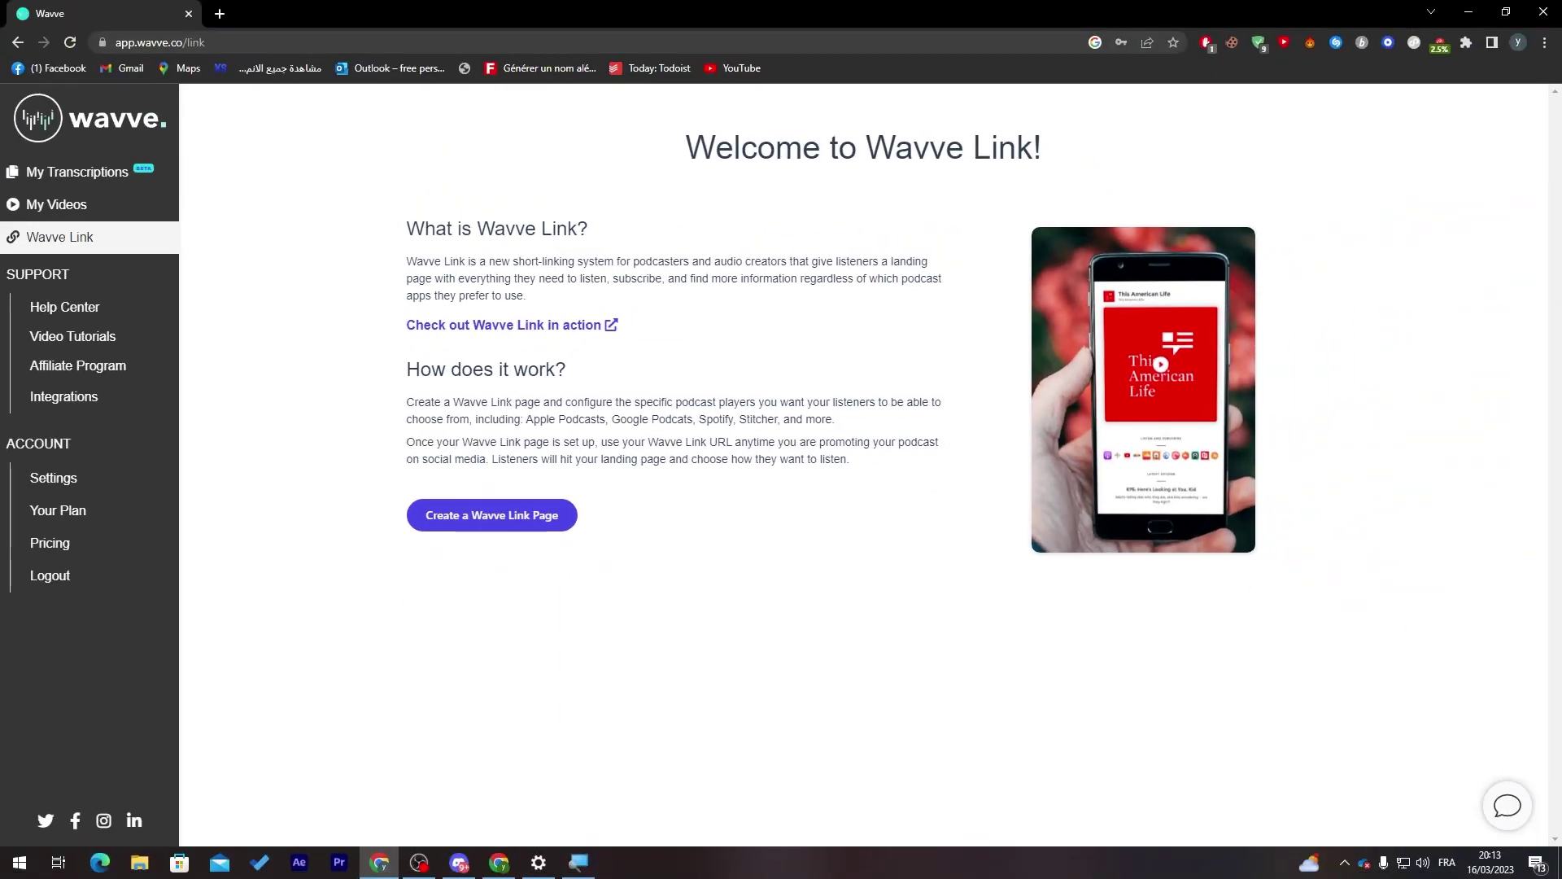
left_click_drag(406, 228, 505, 227)
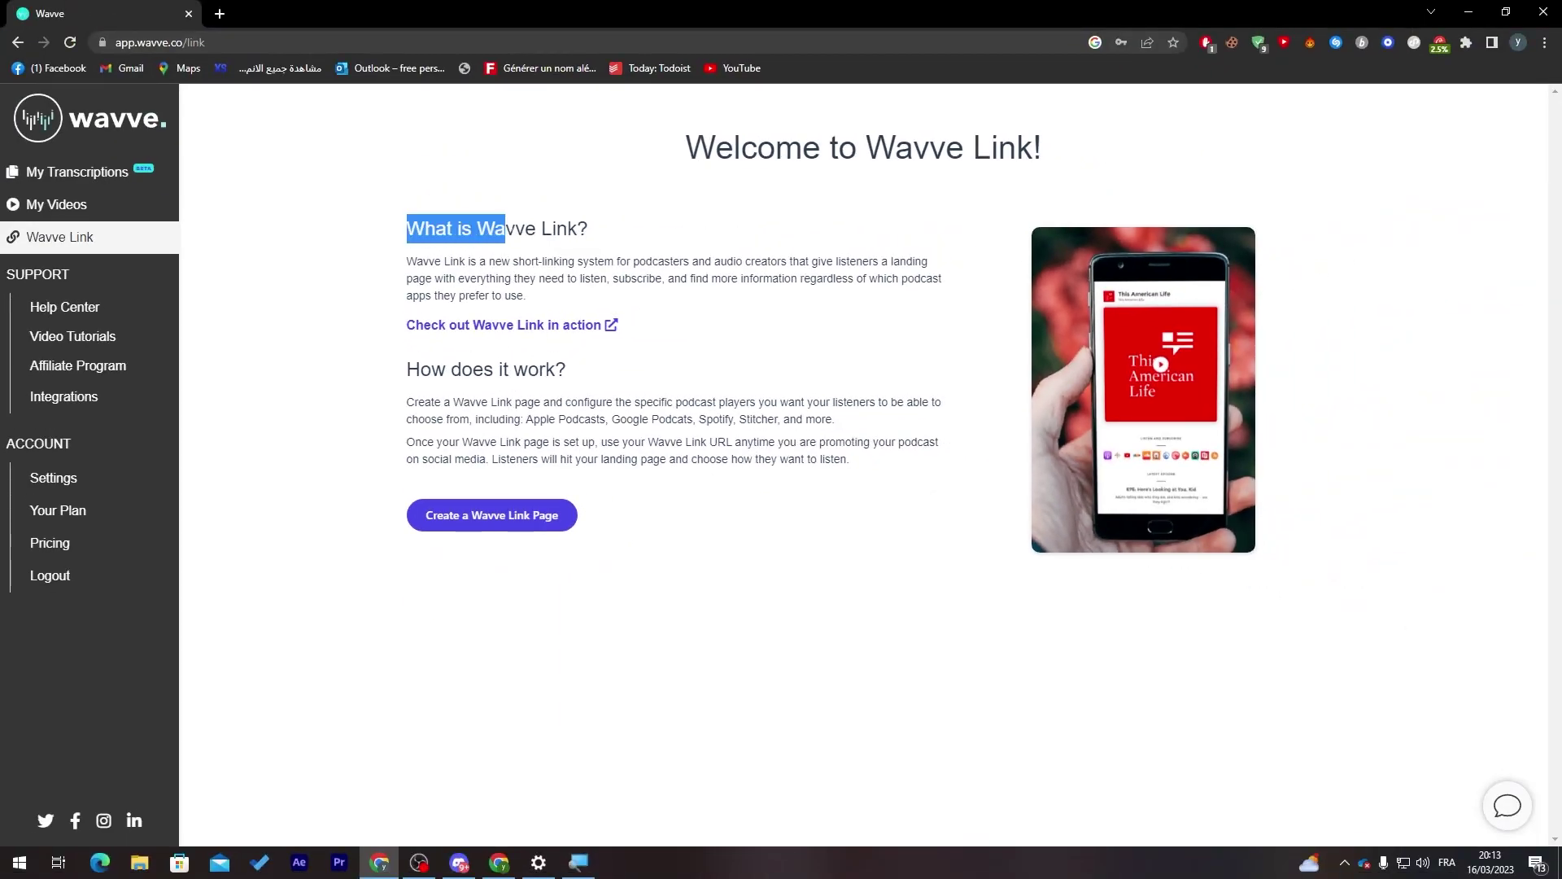
left_click(603, 242)
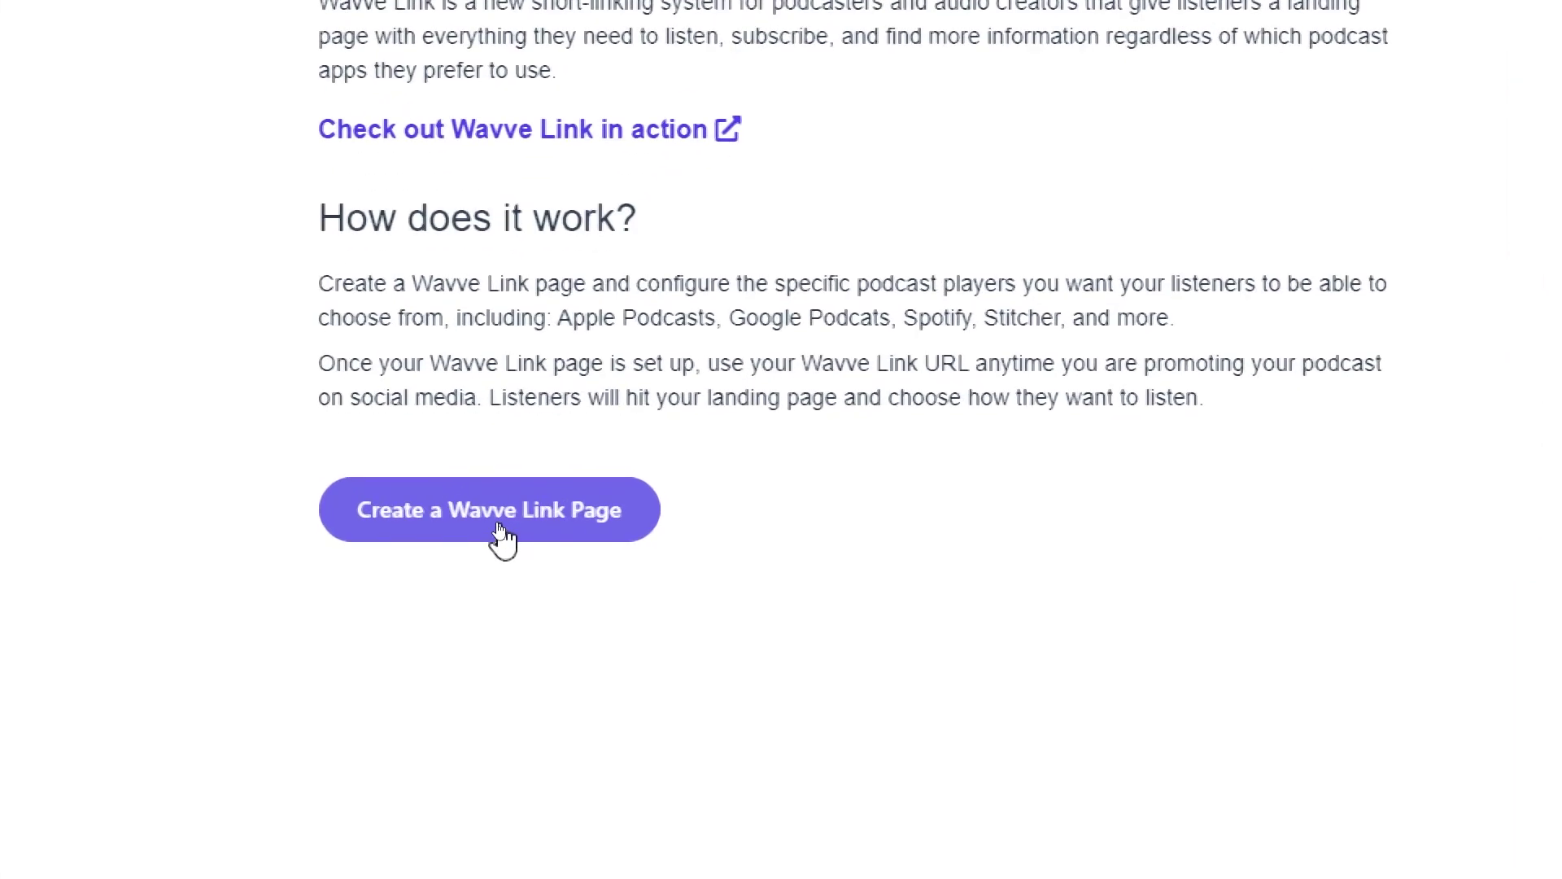
left_click(500, 529)
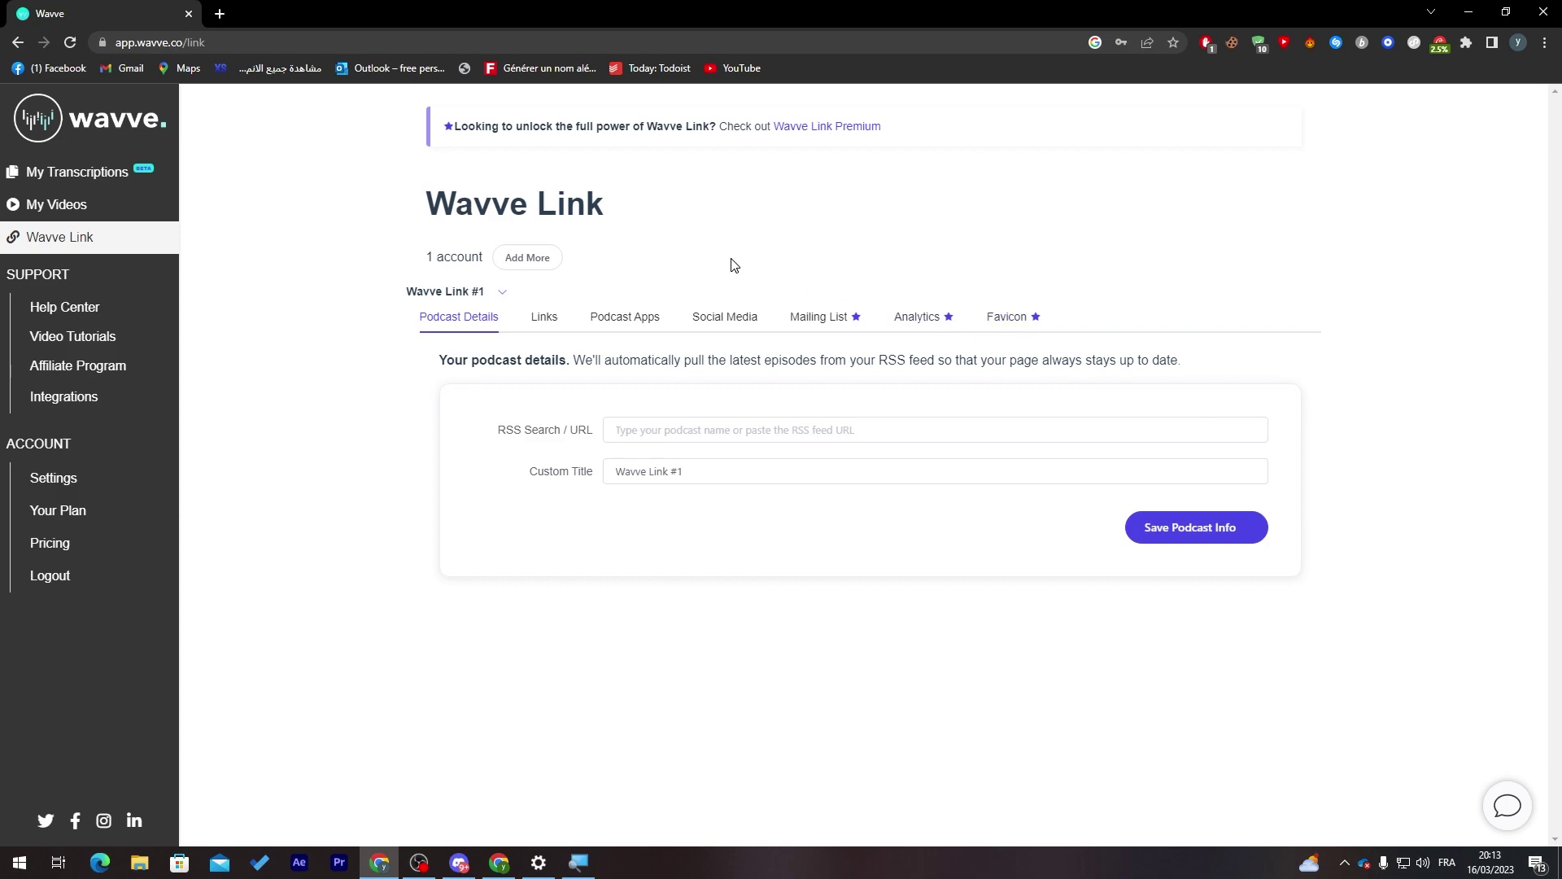
right_click(31, 543)
Open the Pricing and Your Plan pages in new browser tabs
left_click(88, 555)
right_click(70, 512)
left_click(143, 523)
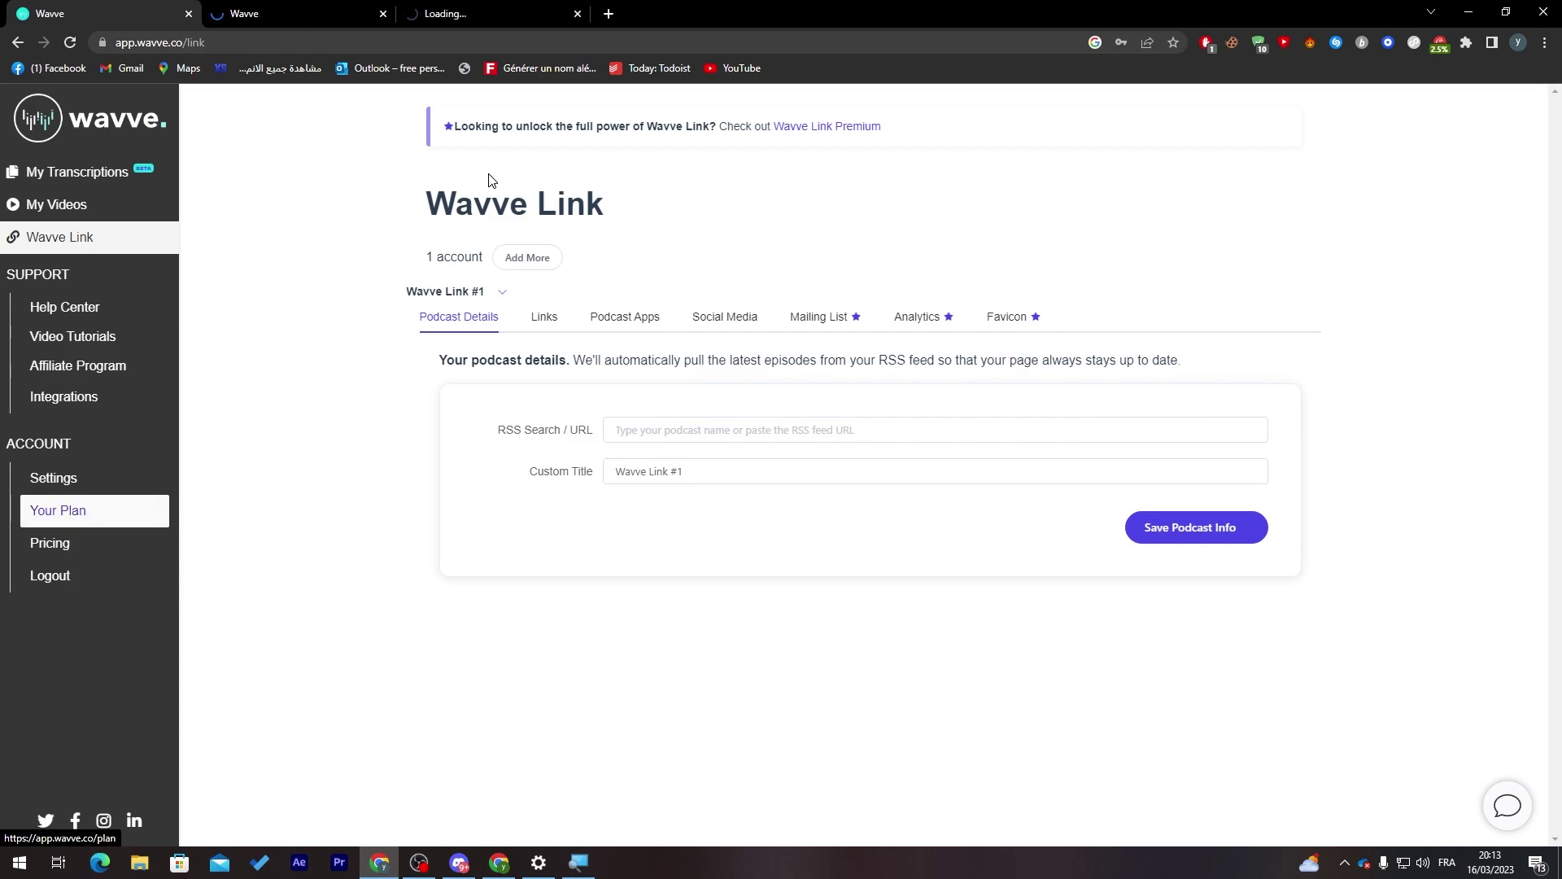
left_click(477, 12)
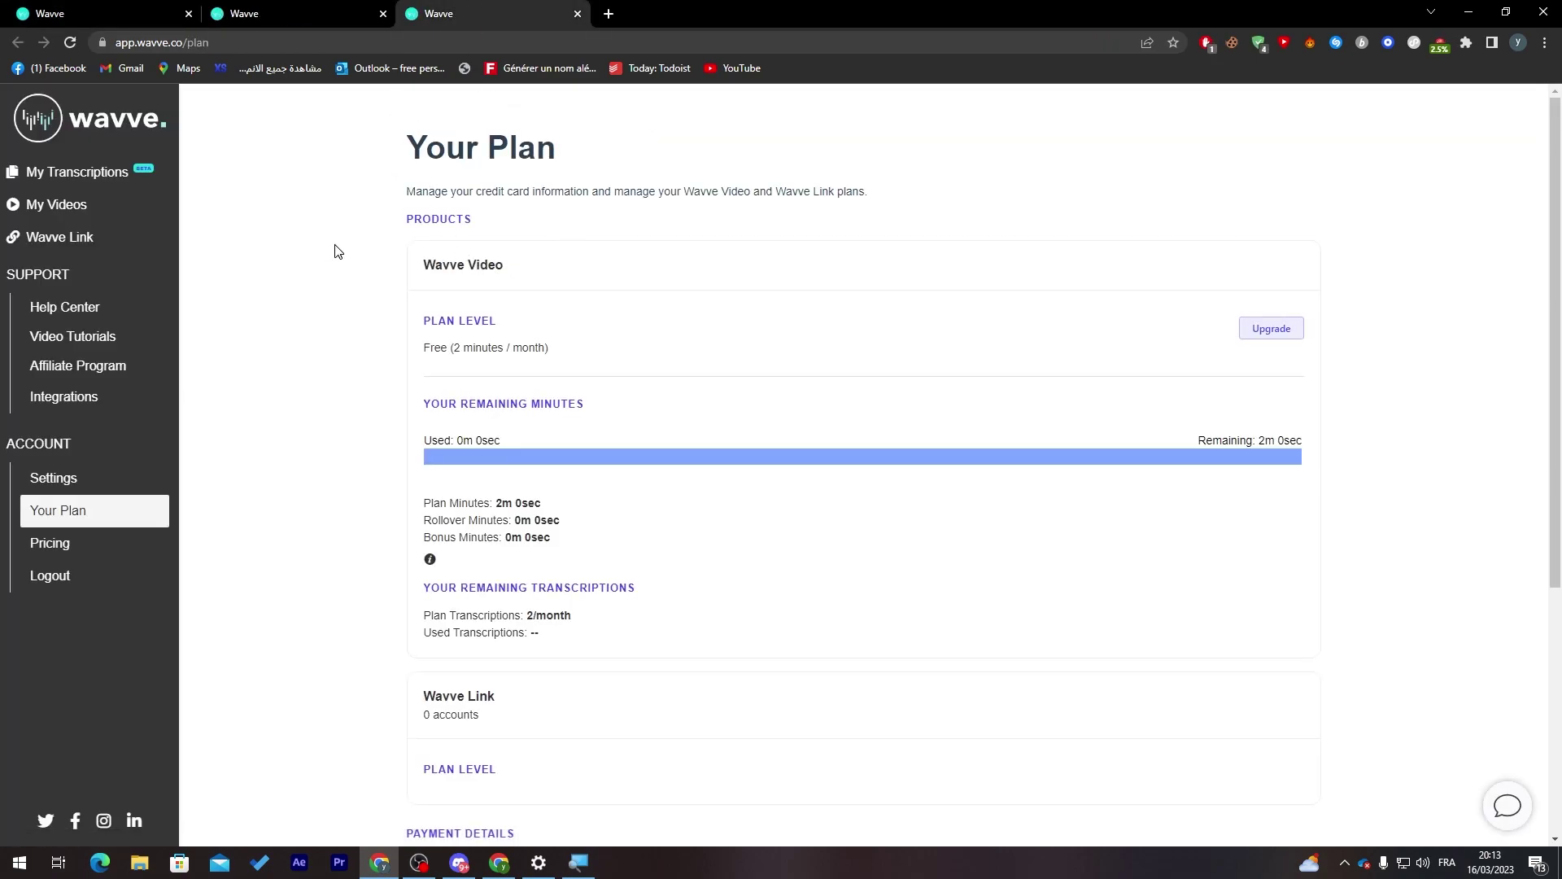
Review the $12.99, $19.99 and $32.99 monthly plans, then return to the Wavve Link editor
left_click(329, 14)
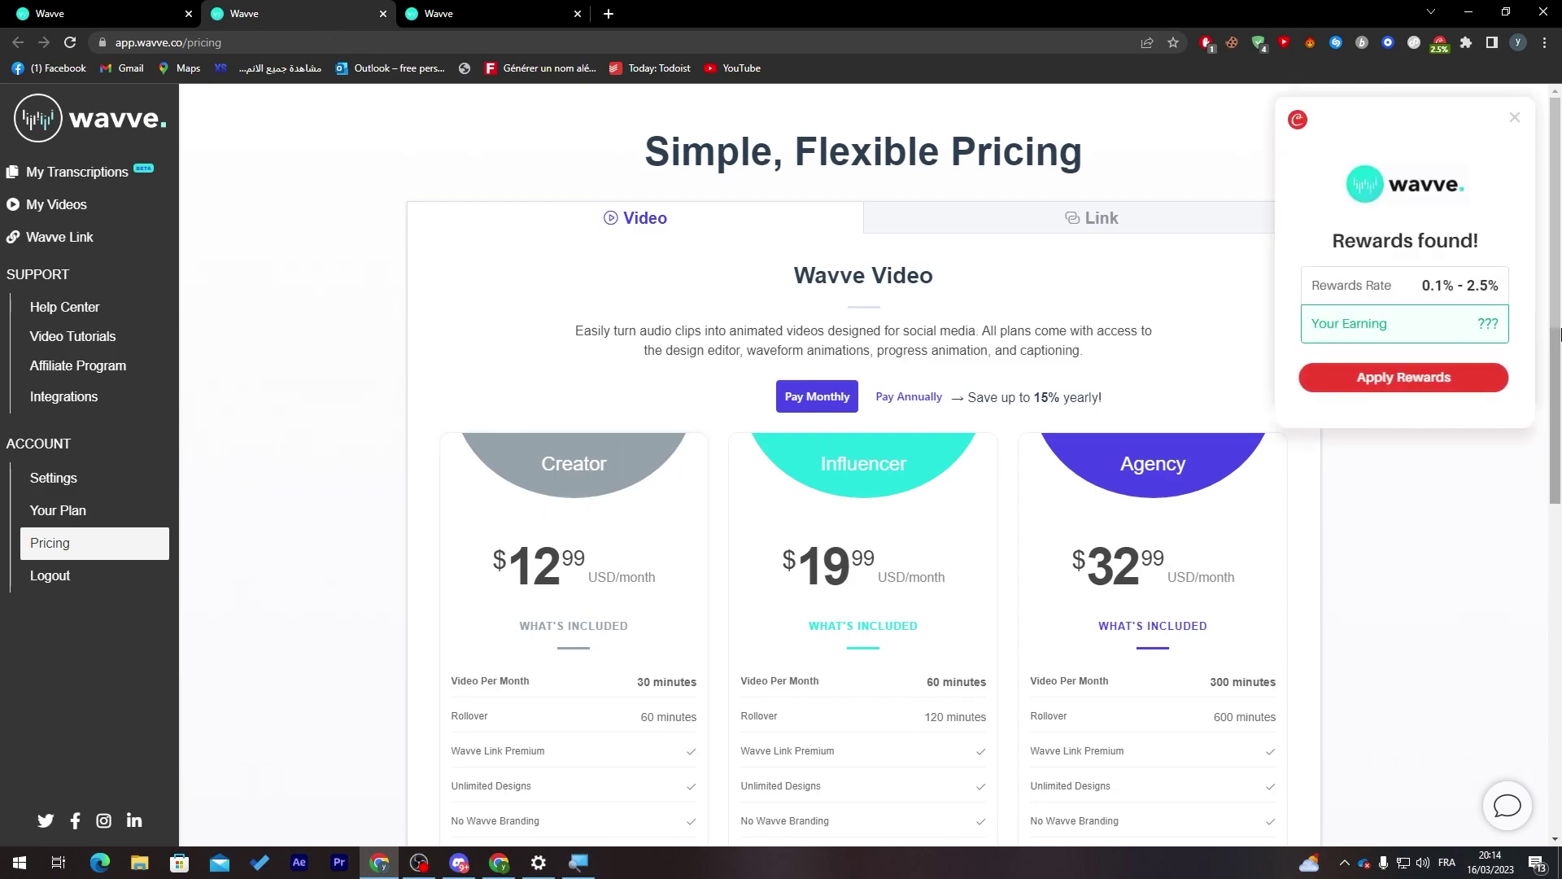
scroll(1555, 335, "down", 2)
left_click(1515, 117)
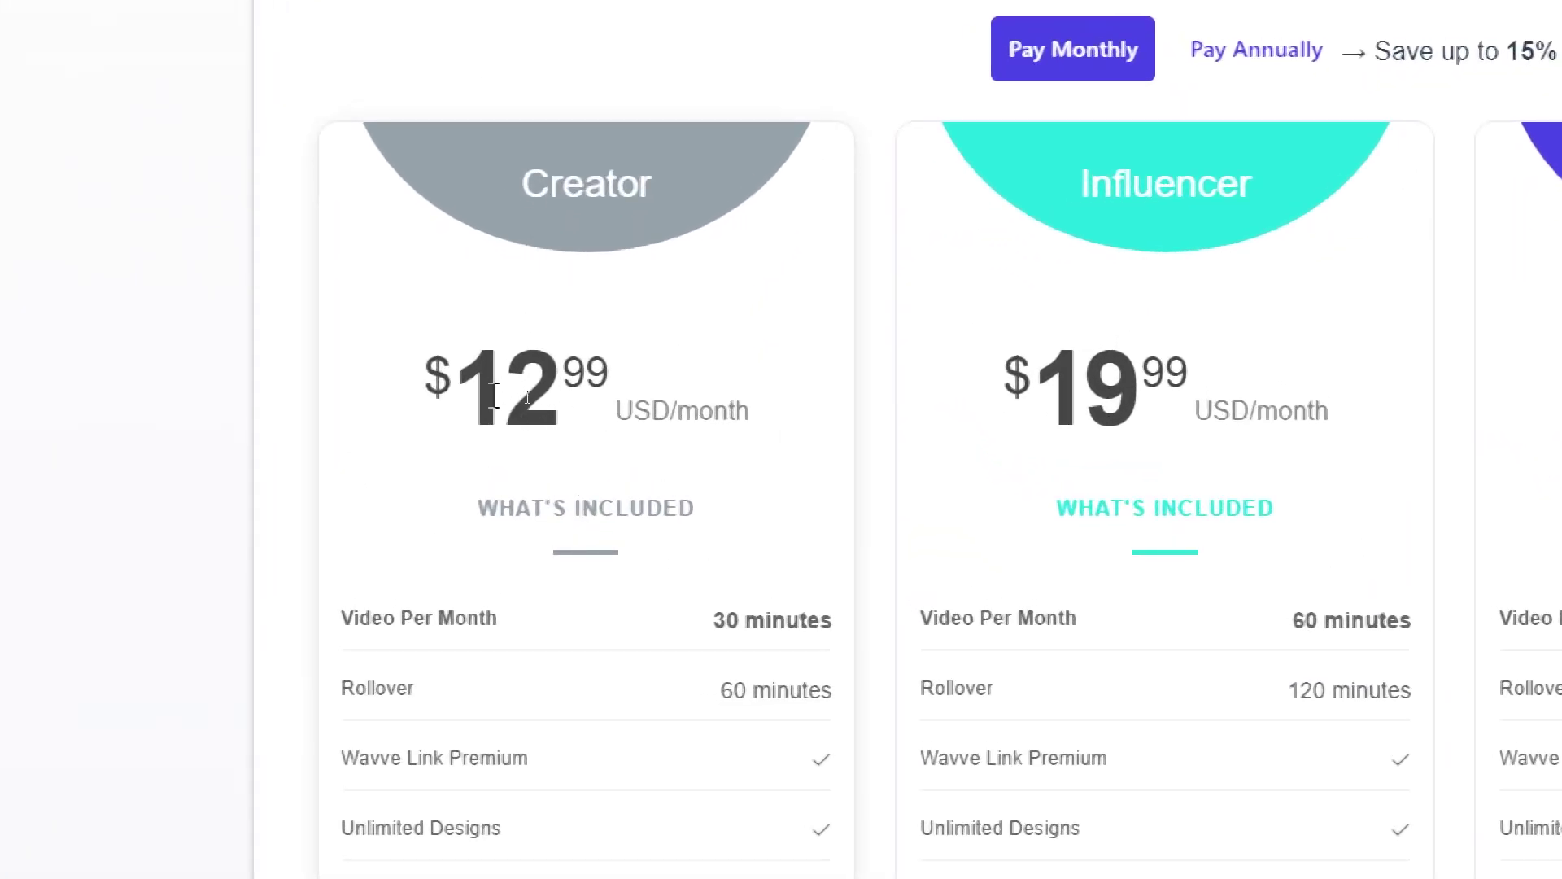
scroll(889, 447, "down", 4)
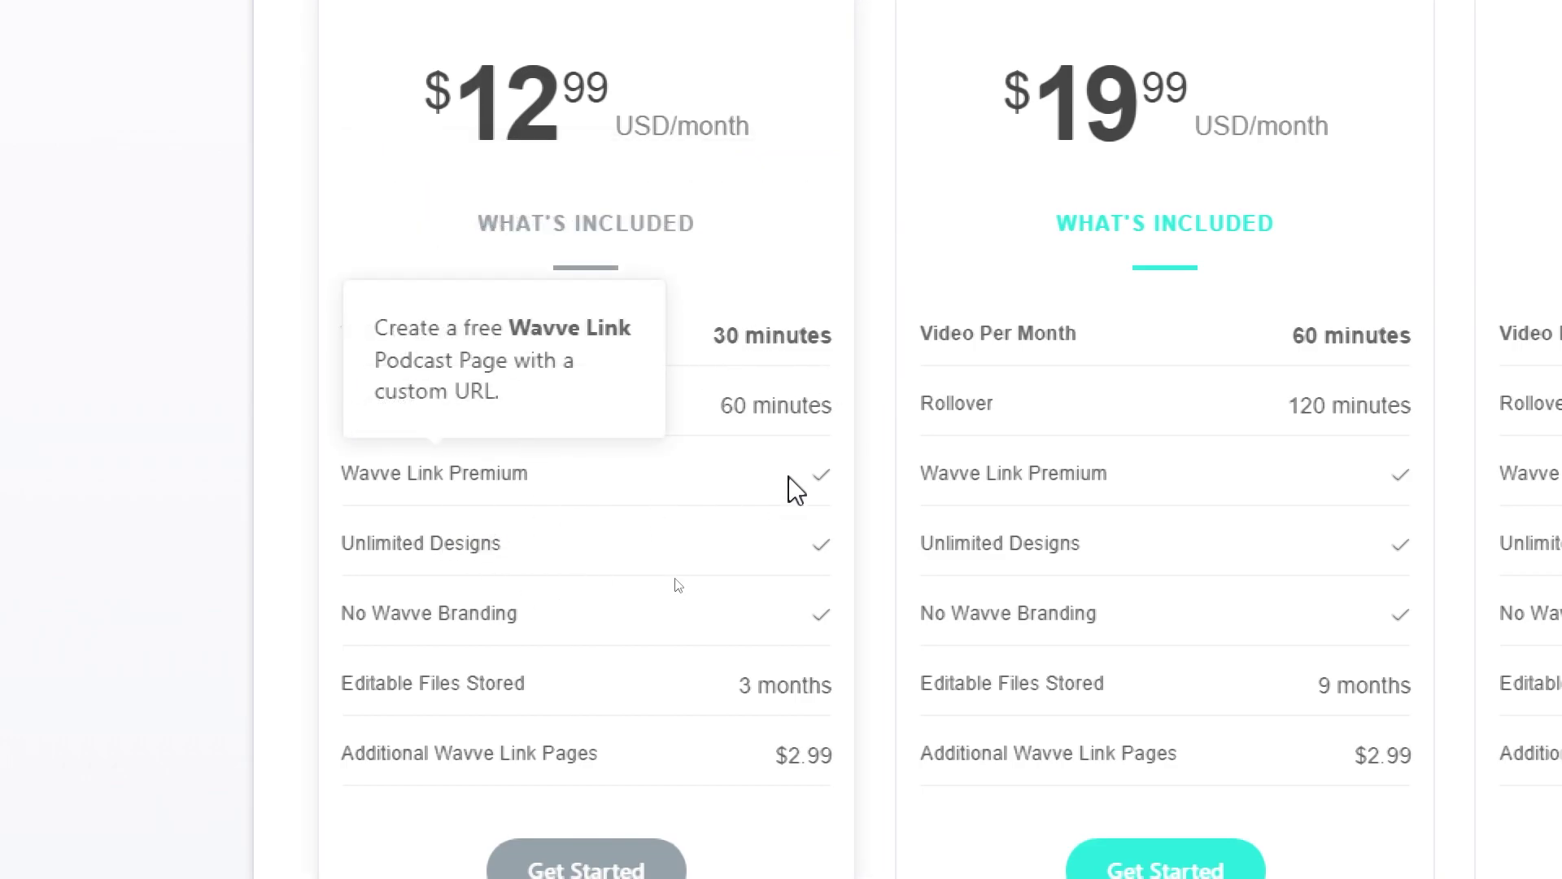
scroll(814, 830, "down", 1)
mouse_move(334, 756)
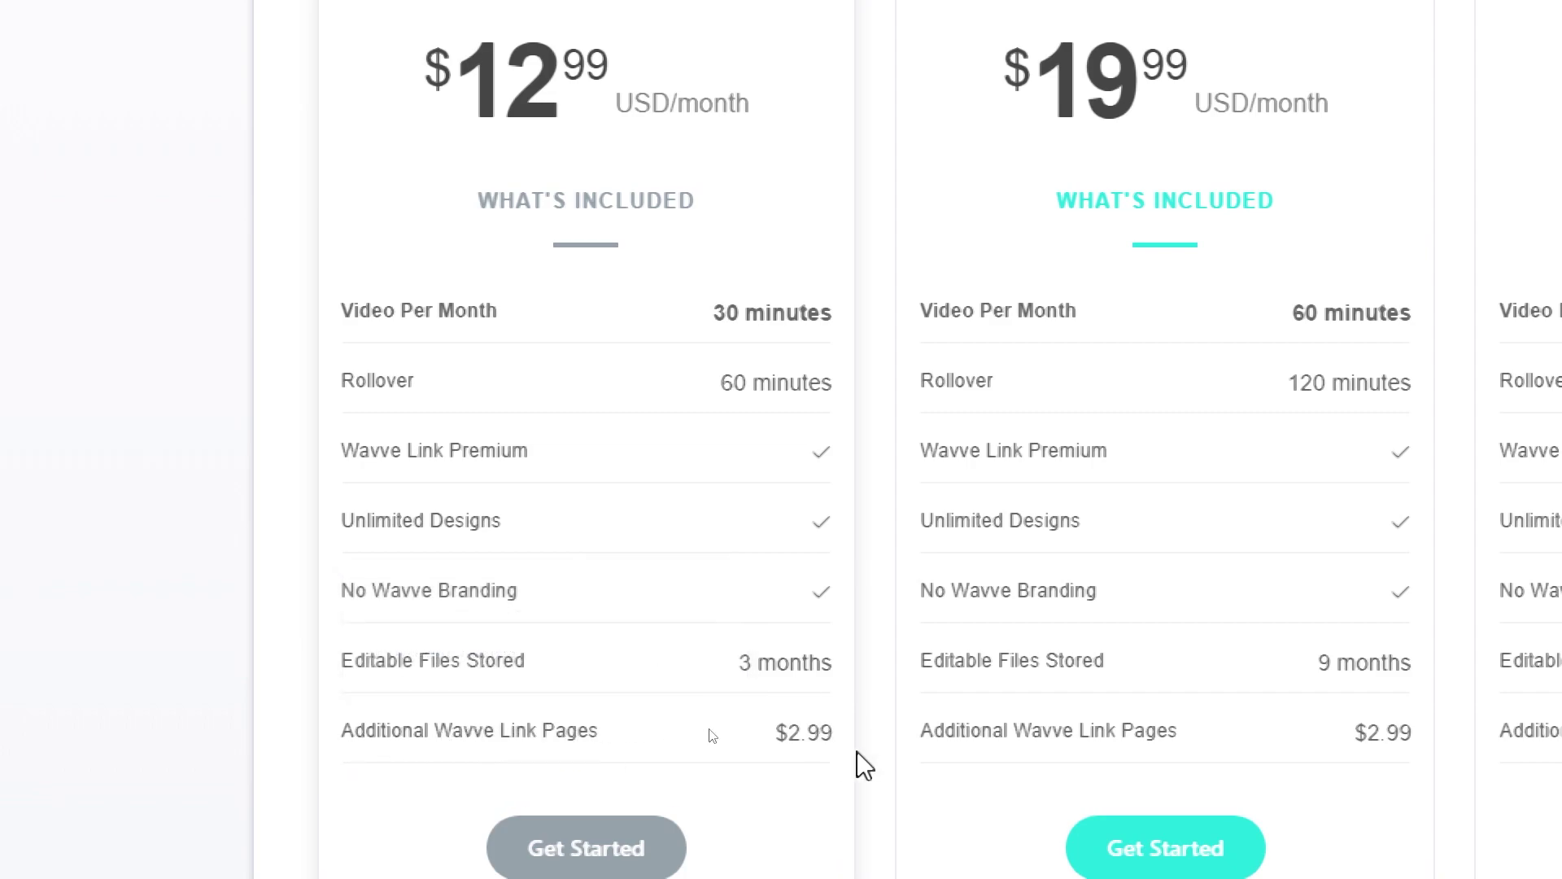
scroll(572, 192, "up", 1)
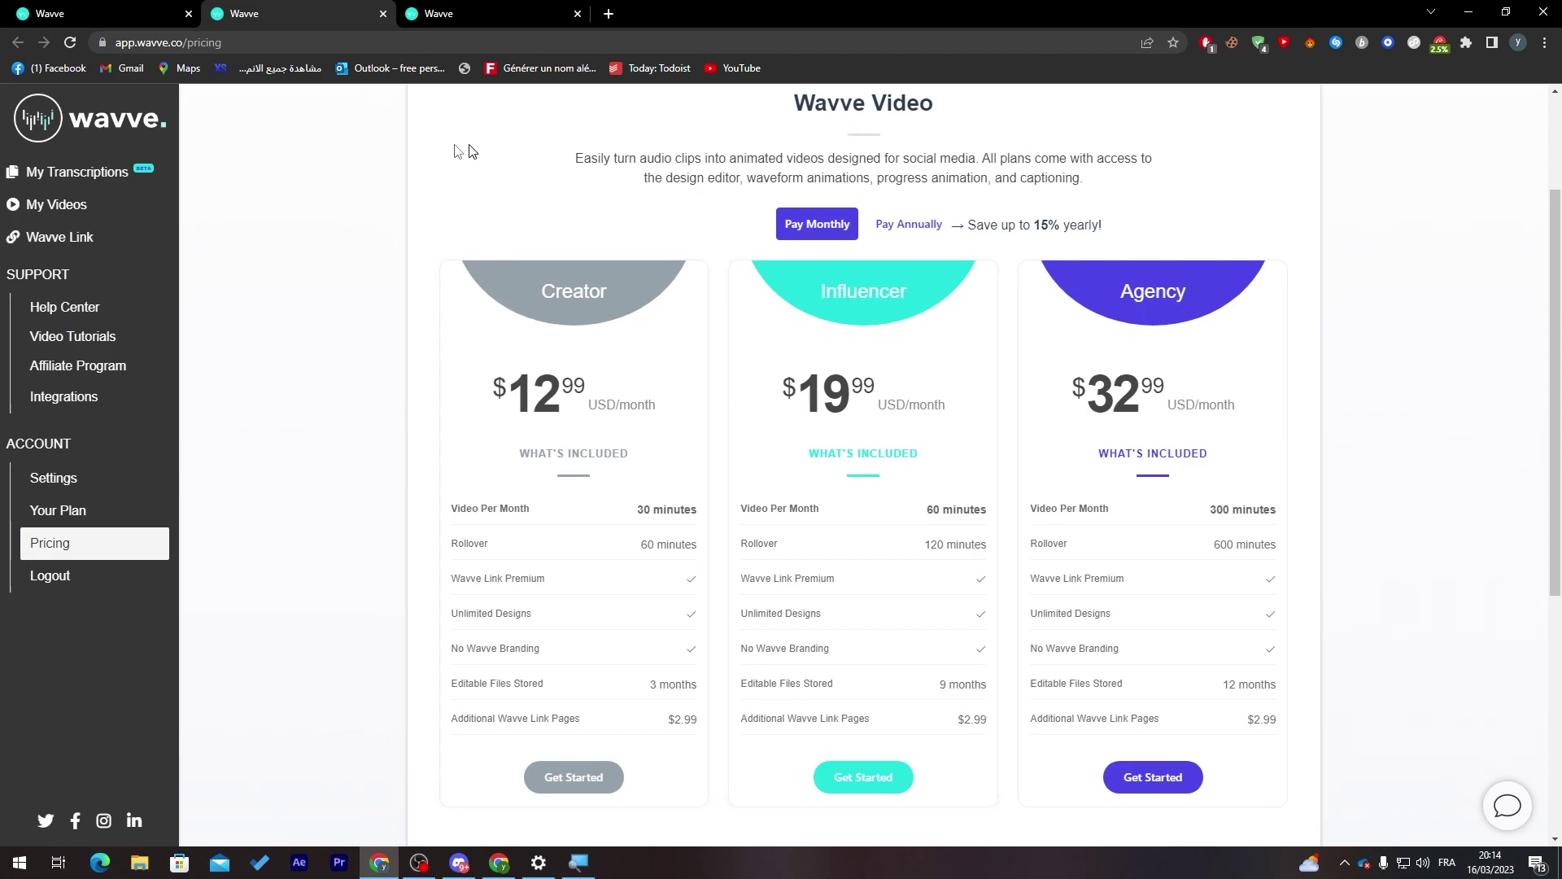
left_click(163, 13)
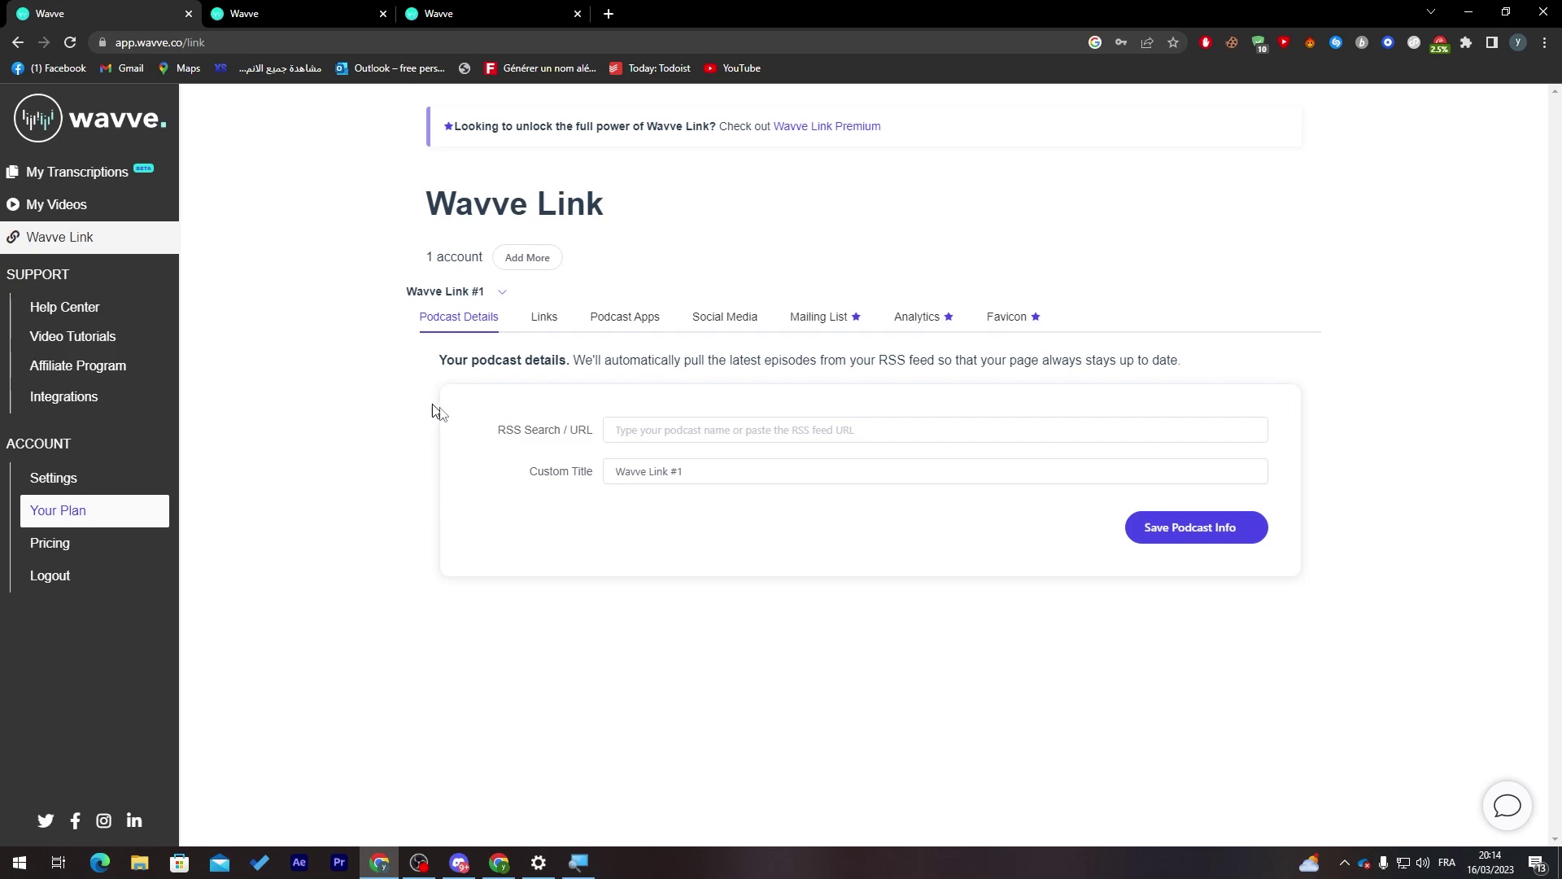
left_click_drag(692, 472, 577, 494)
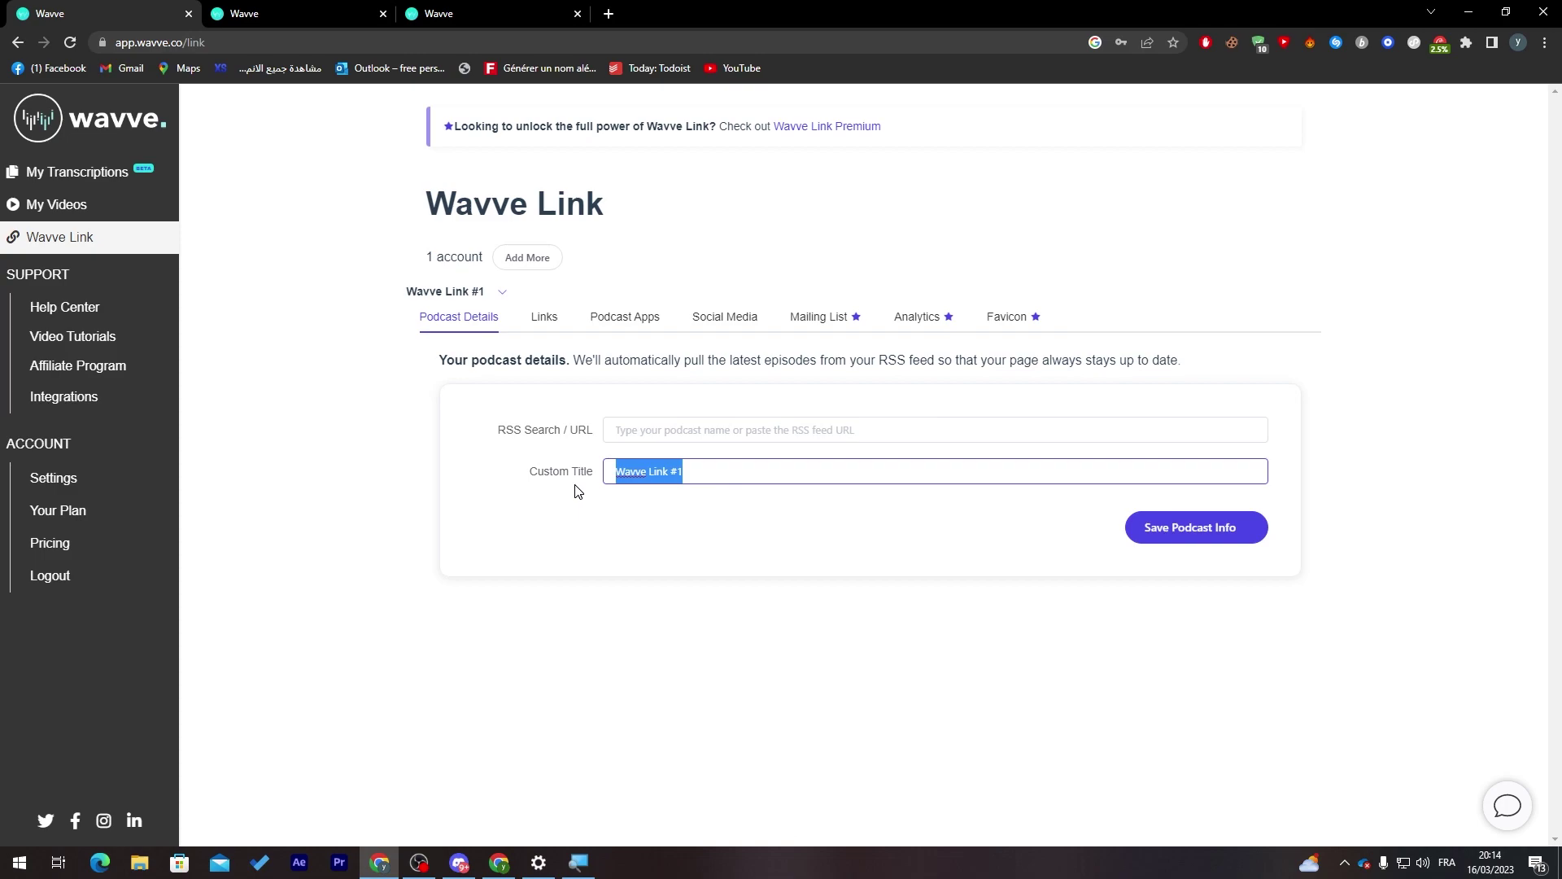
type("Tutorial Spotify")
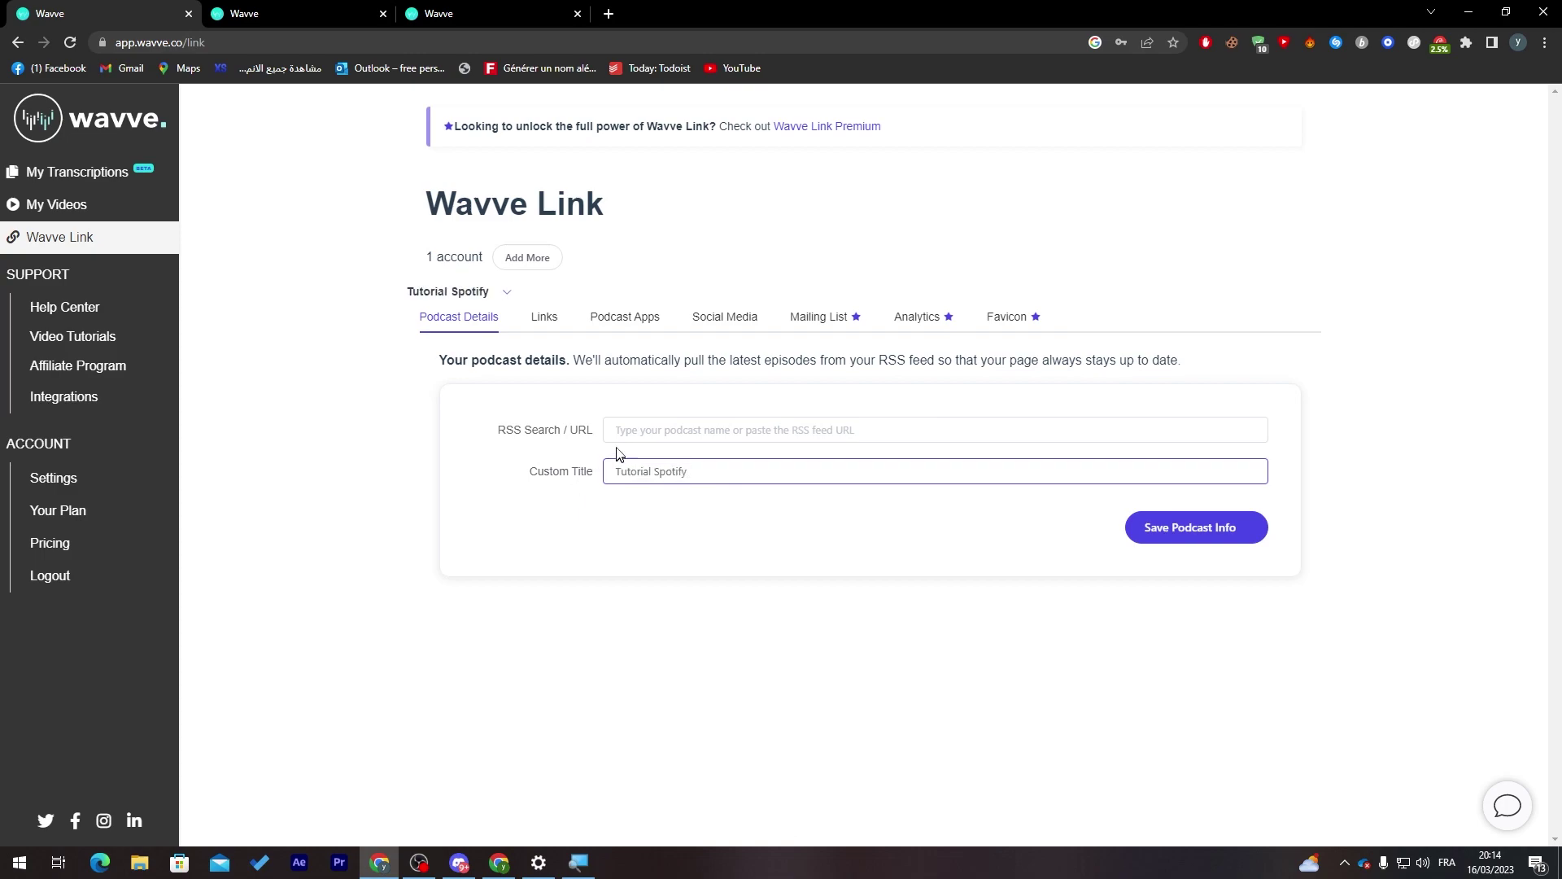
left_click(677, 455)
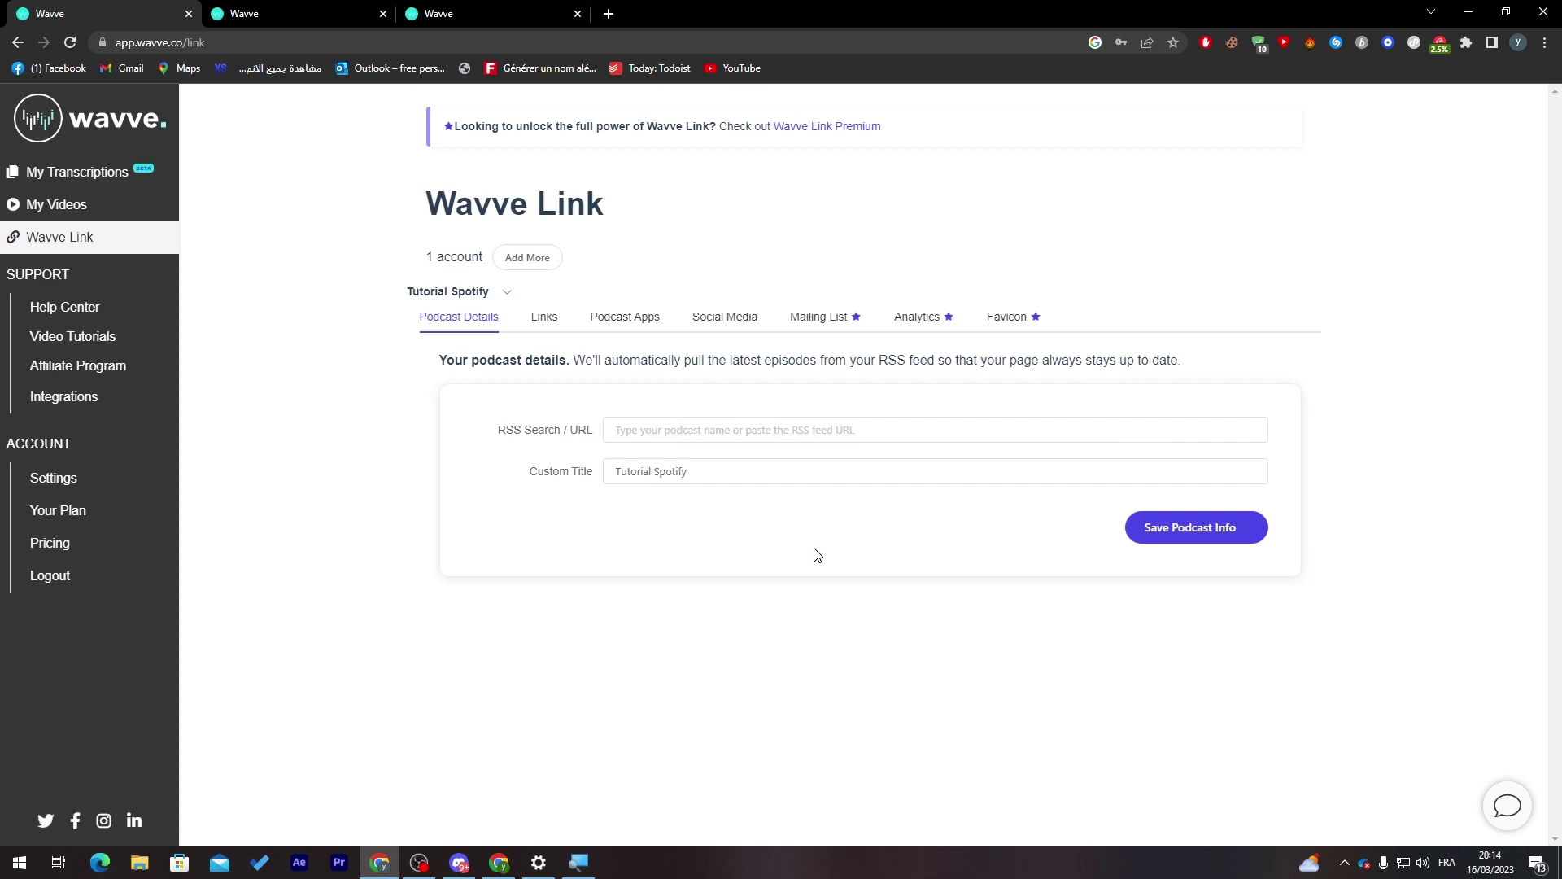
left_click(1152, 529)
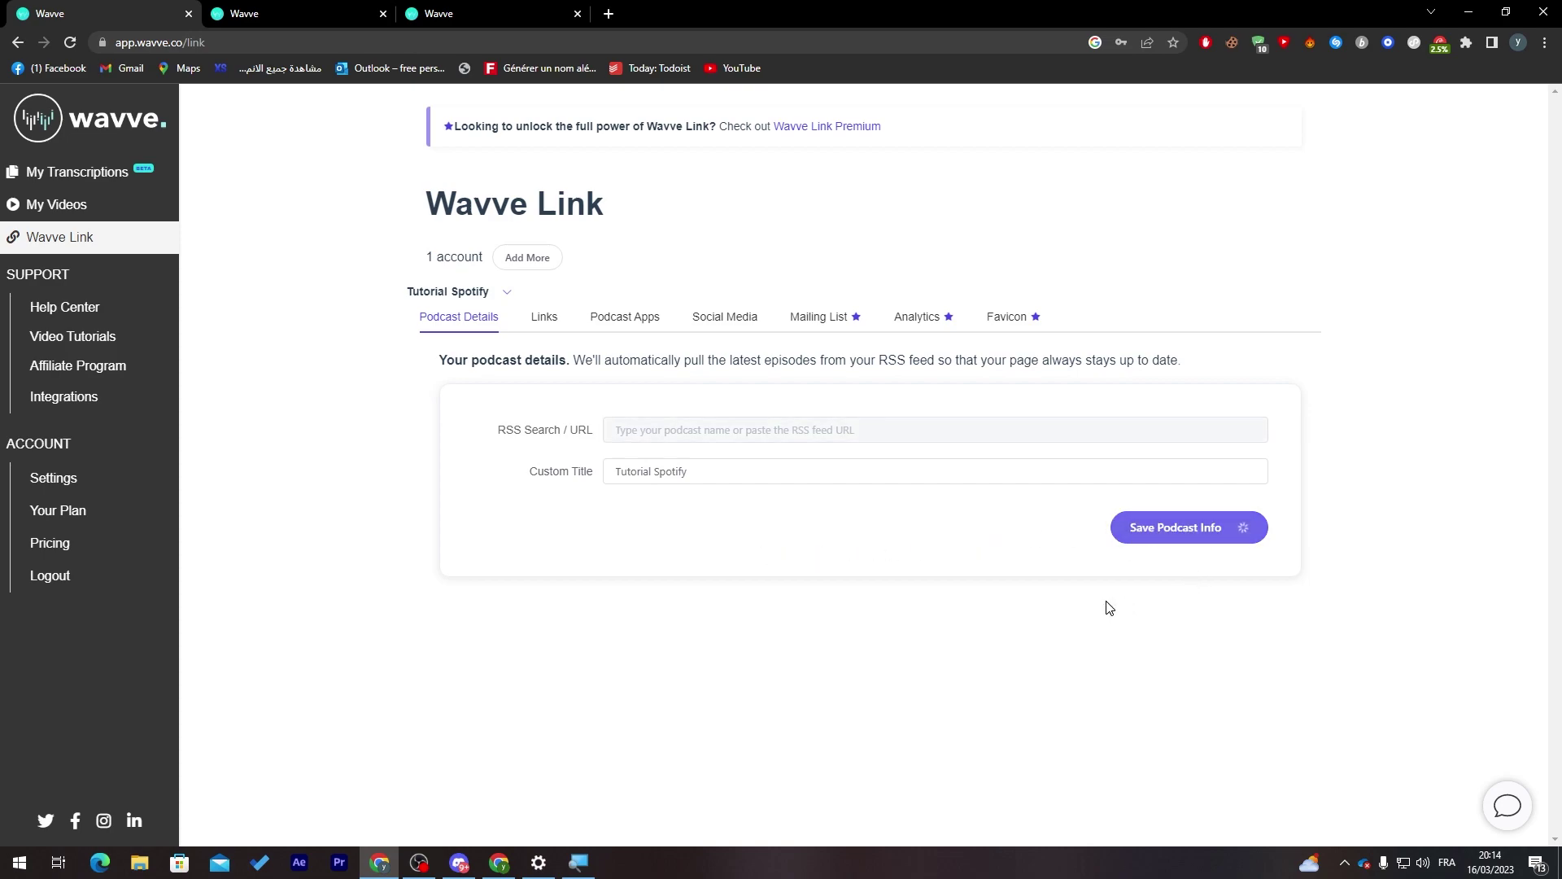
left_click(545, 320)
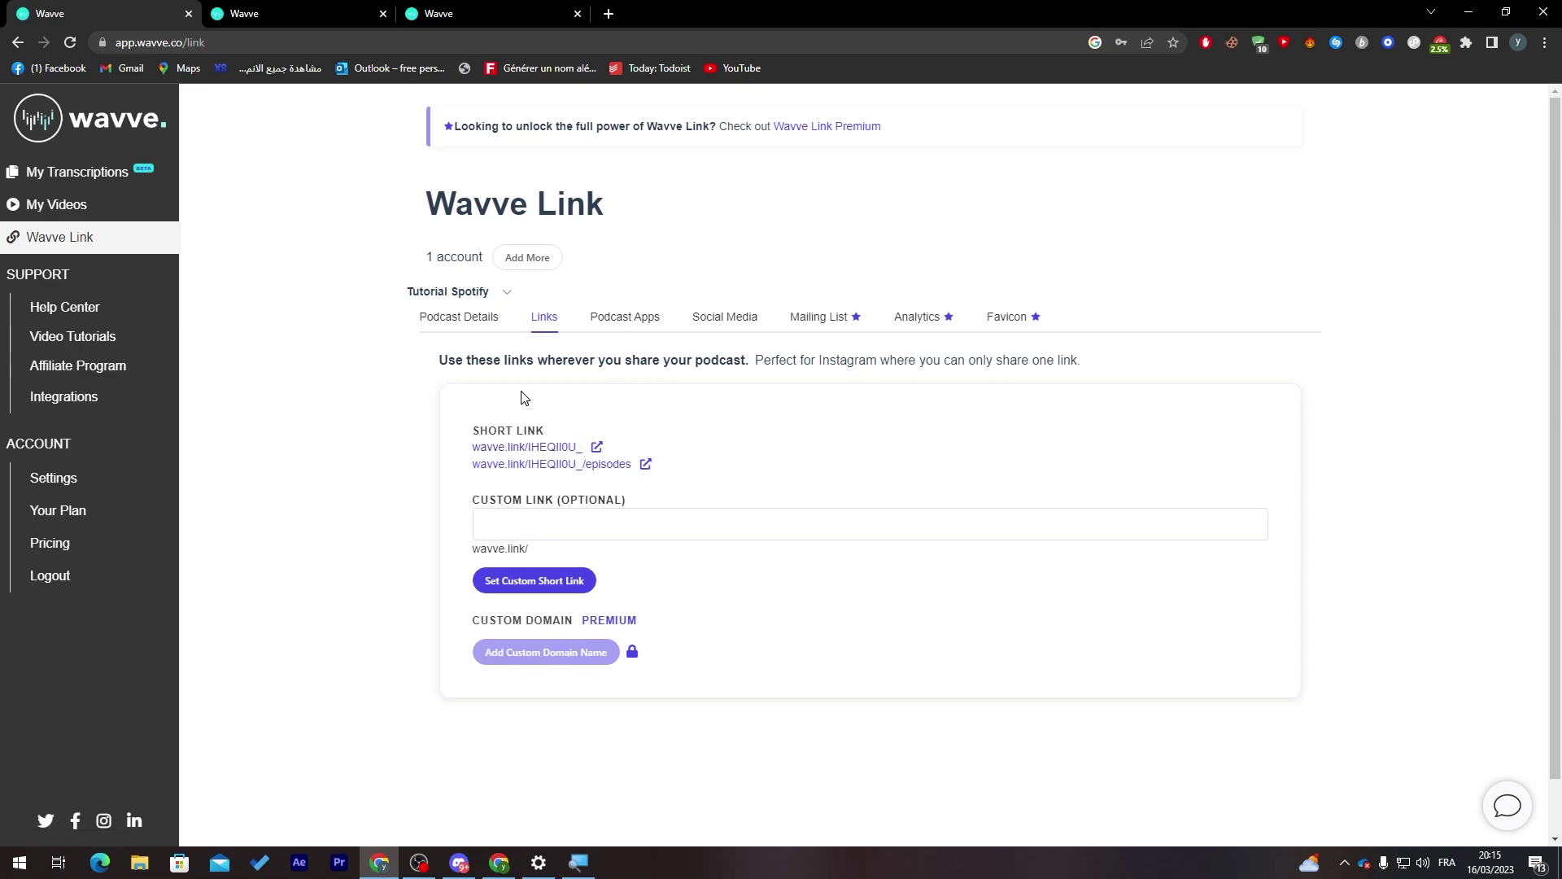
Show the Podcast Apps link fields and scroll from Amazon Music through YouTube
left_click(628, 327)
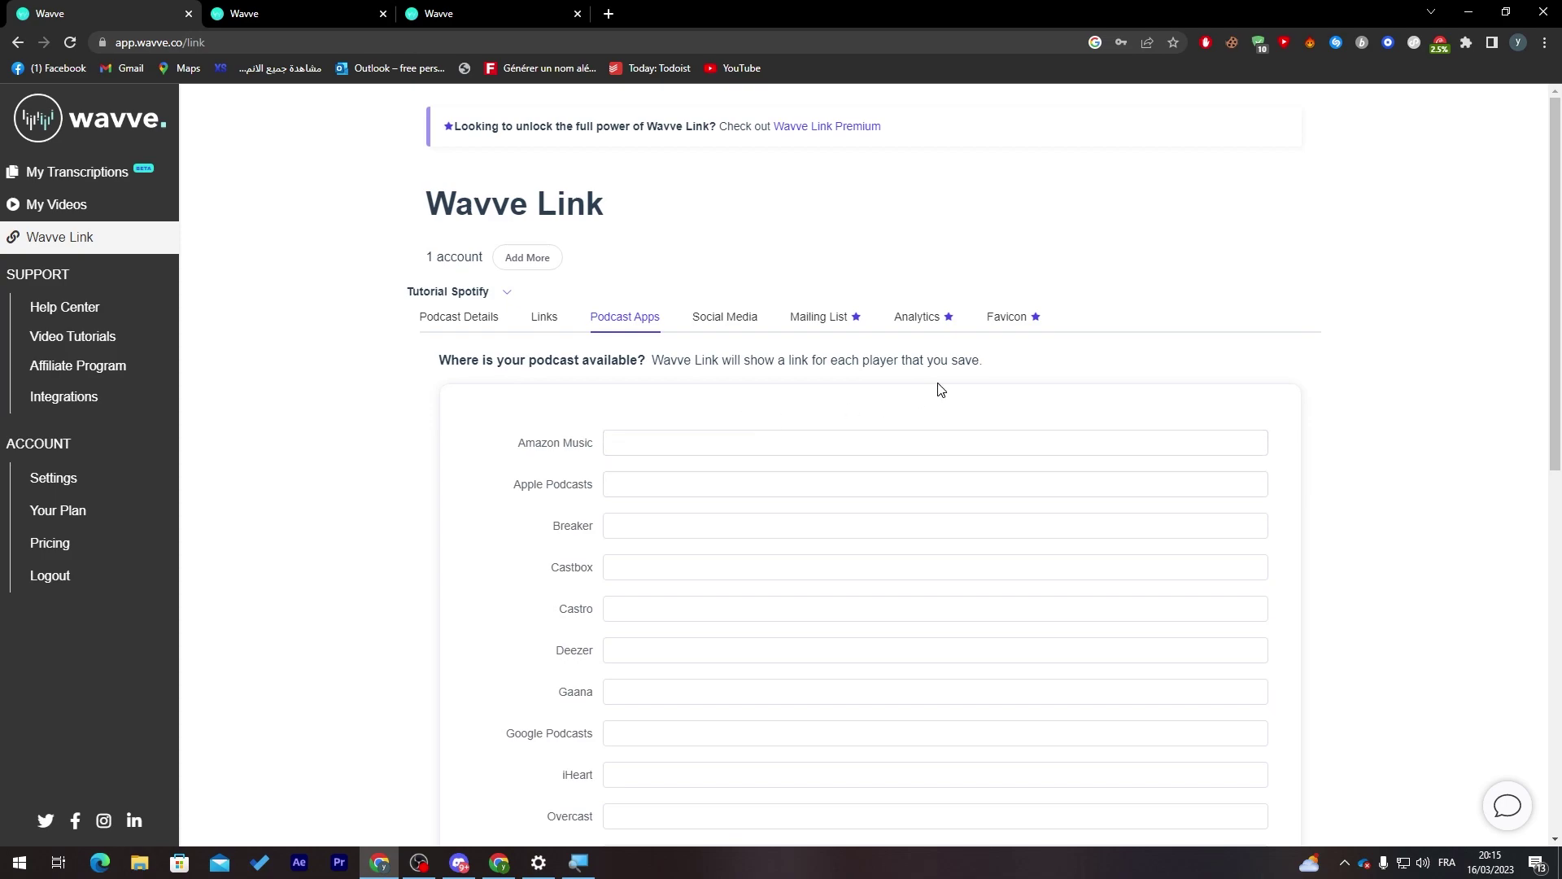
scroll(1541, 465, "down", 3)
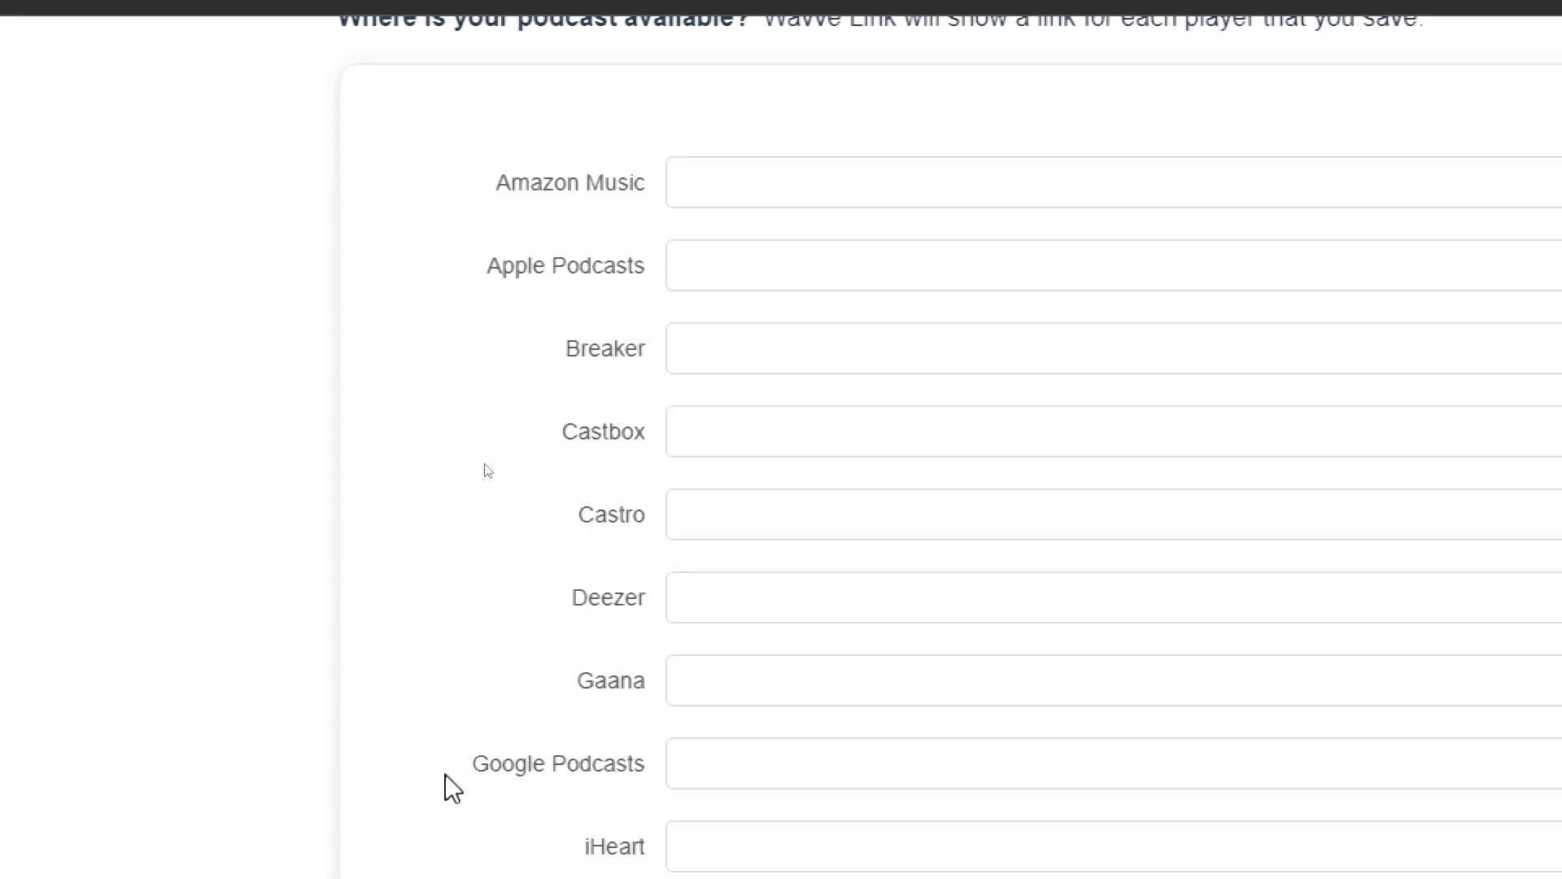
scroll(627, 795, "down", 2)
scroll(617, 740, "down", 5)
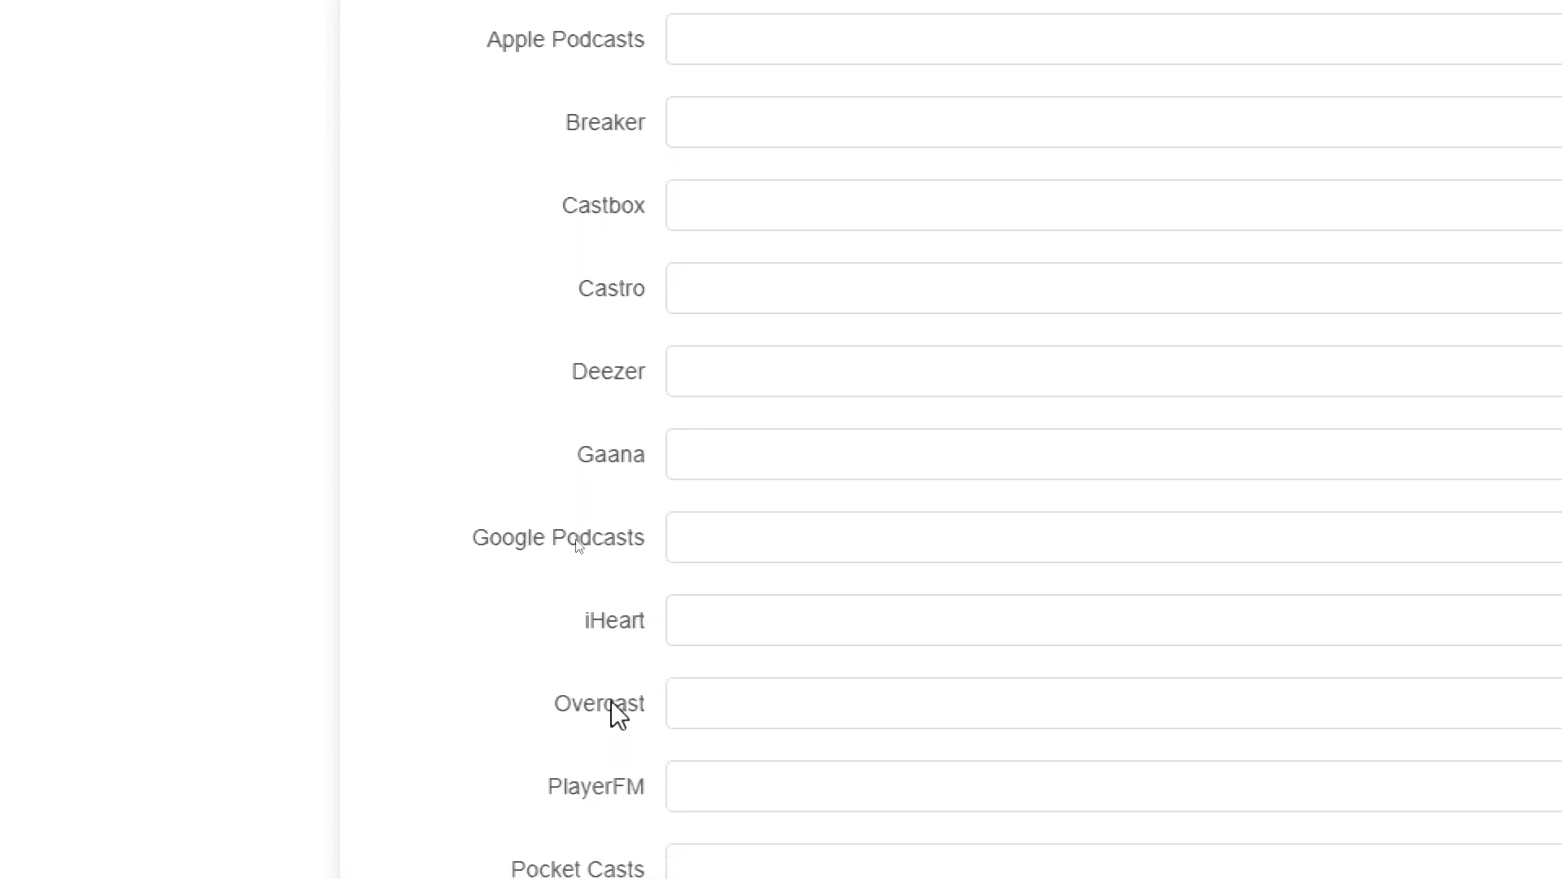
scroll(559, 866, "down", 2)
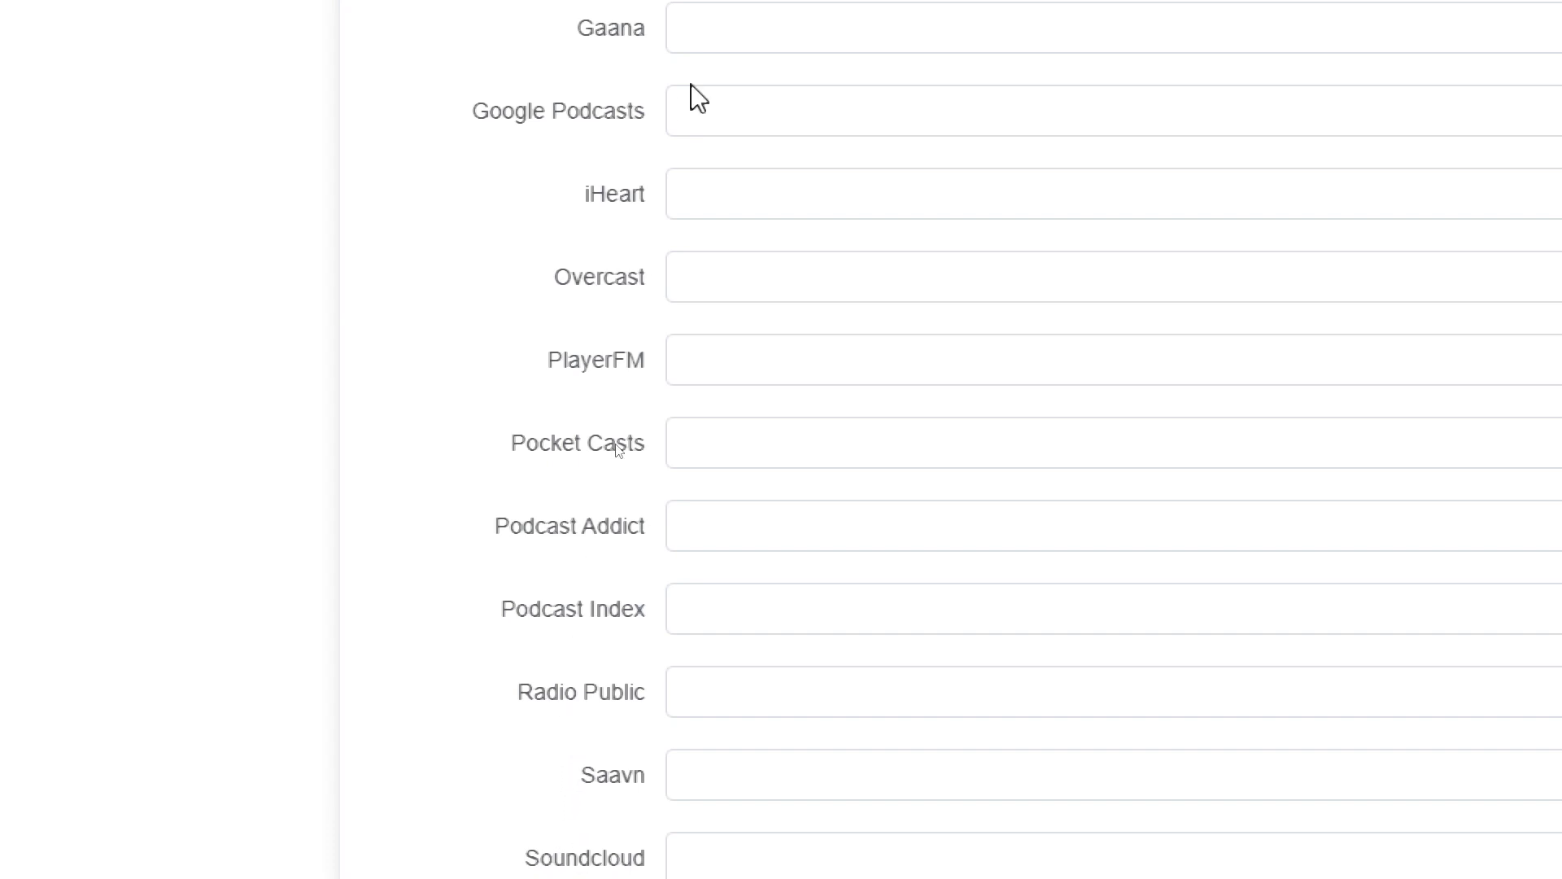
left_click(681, 111)
left_click_drag(1546, 506, 1524, 632)
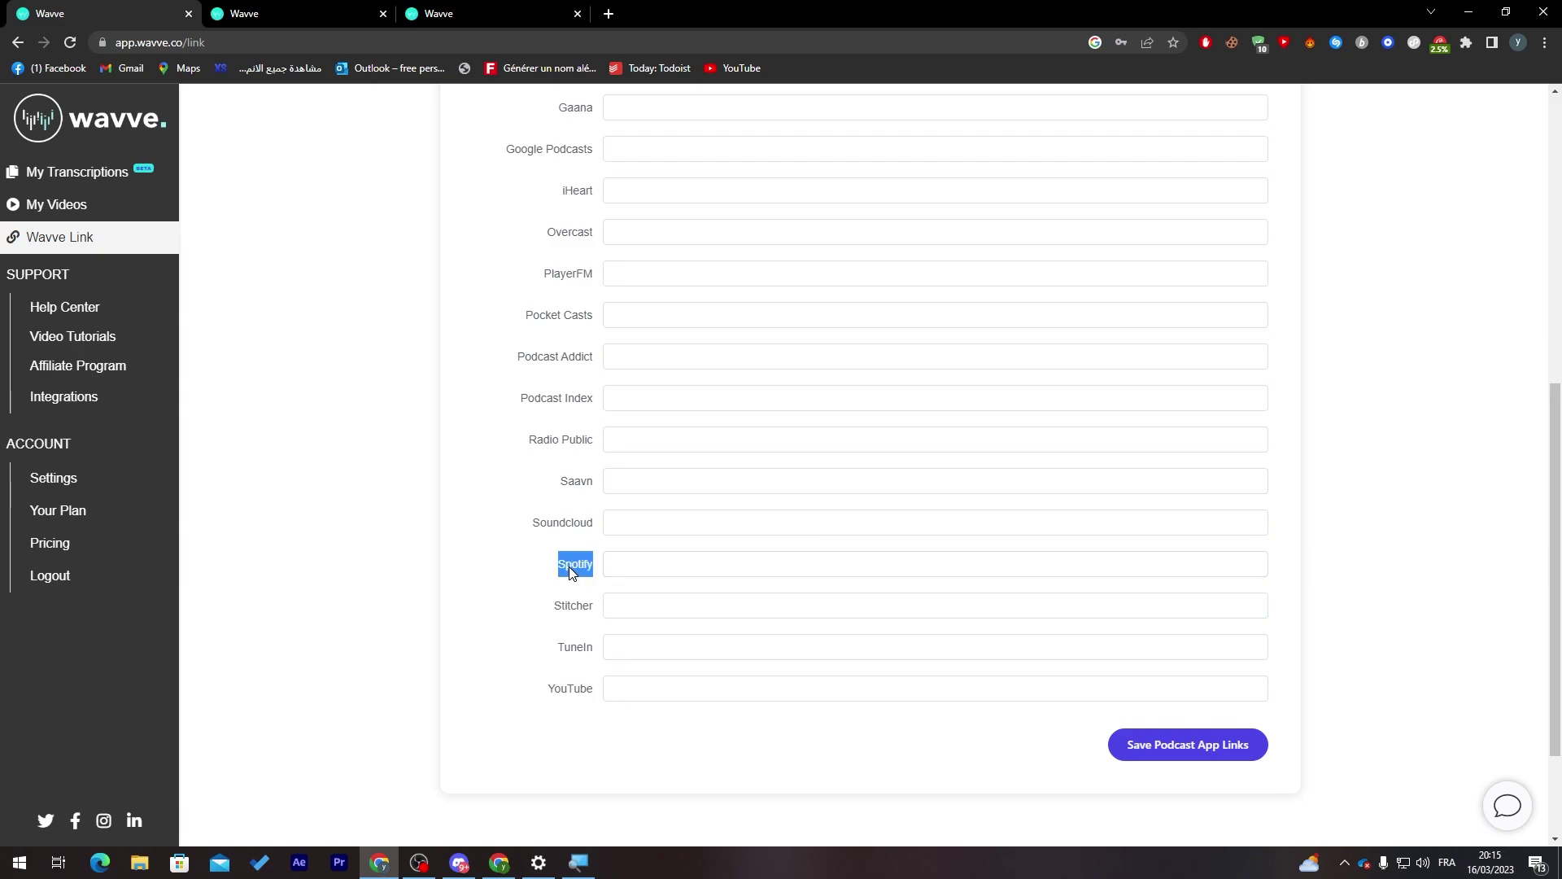
Load Spotify in a new browser tab, correcting a mistyped letter
left_click(608, 14)
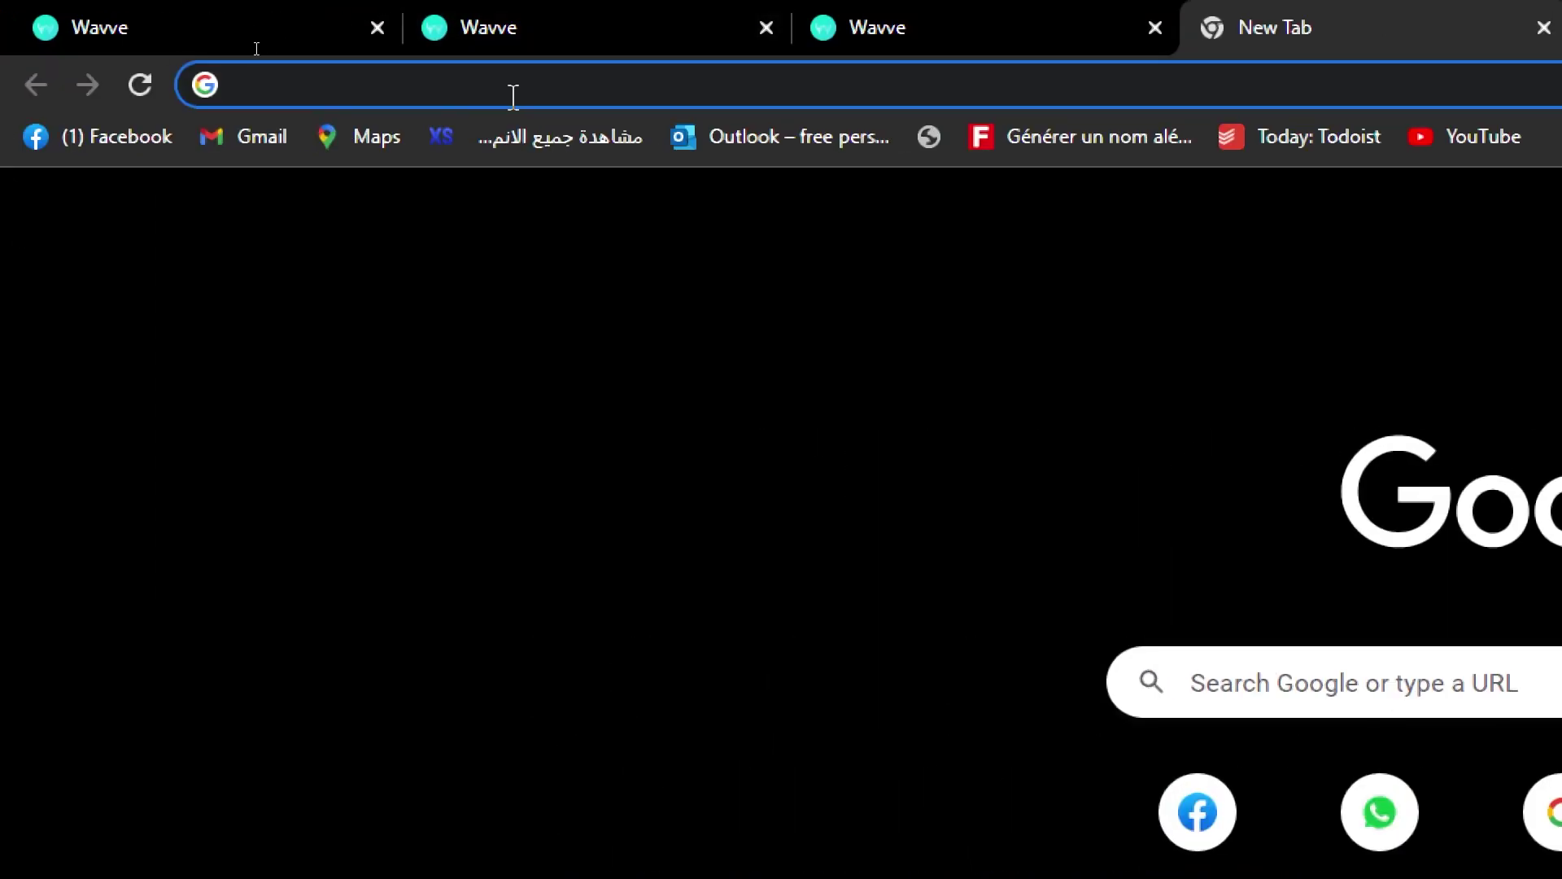
left_click(513, 96)
type("spt")
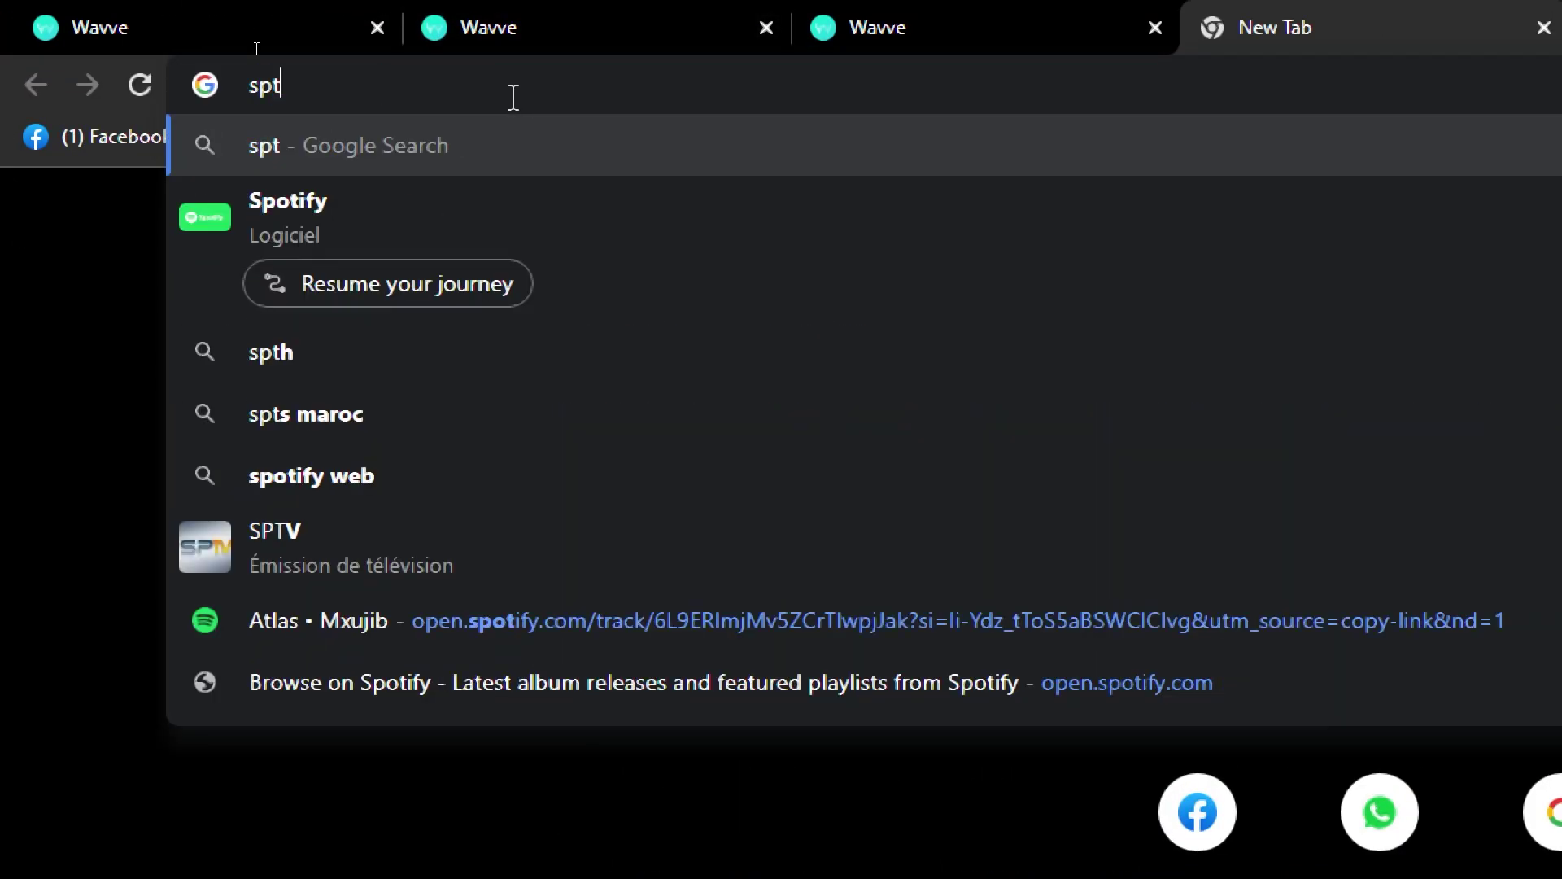
key("BackSpace")
type("otify")
key("Return")
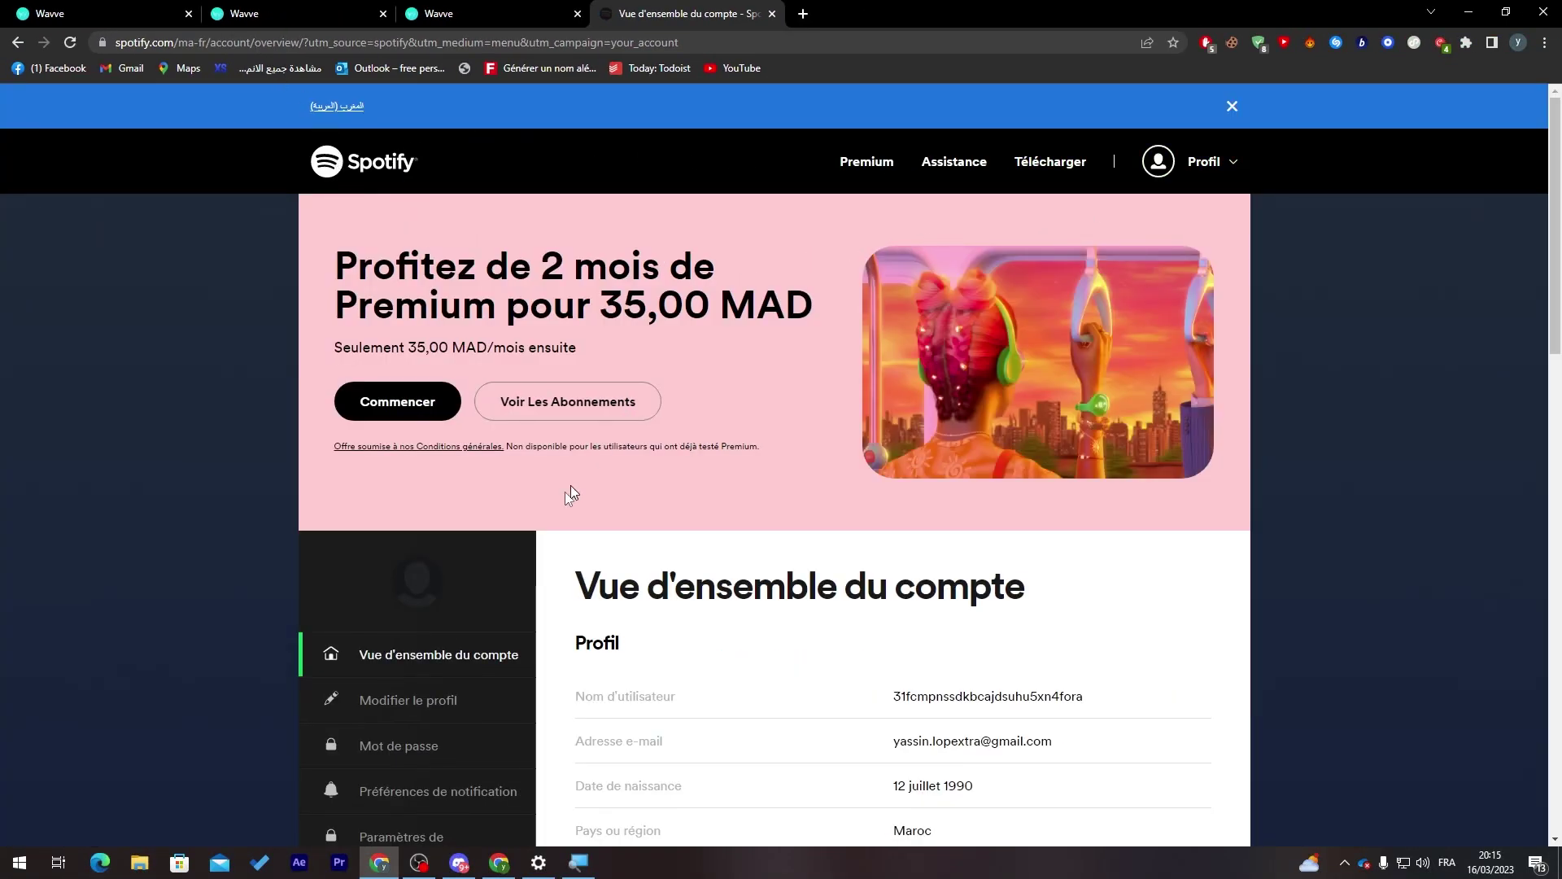
Translate the Spotify page into English and open the account overview
left_click(1203, 161)
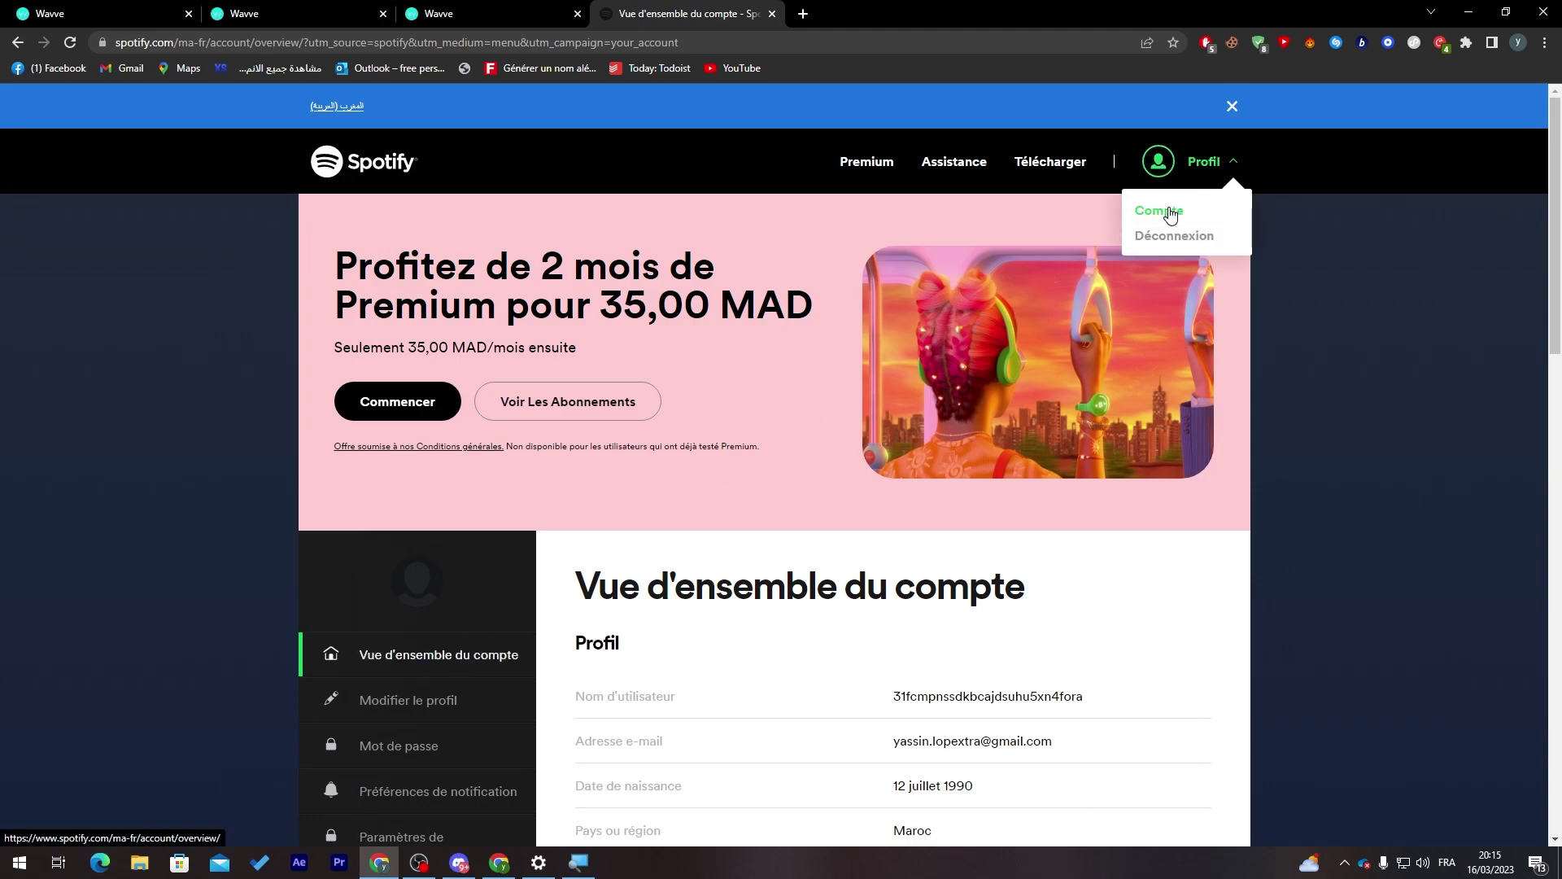
right_click(1004, 266)
left_click(1097, 459)
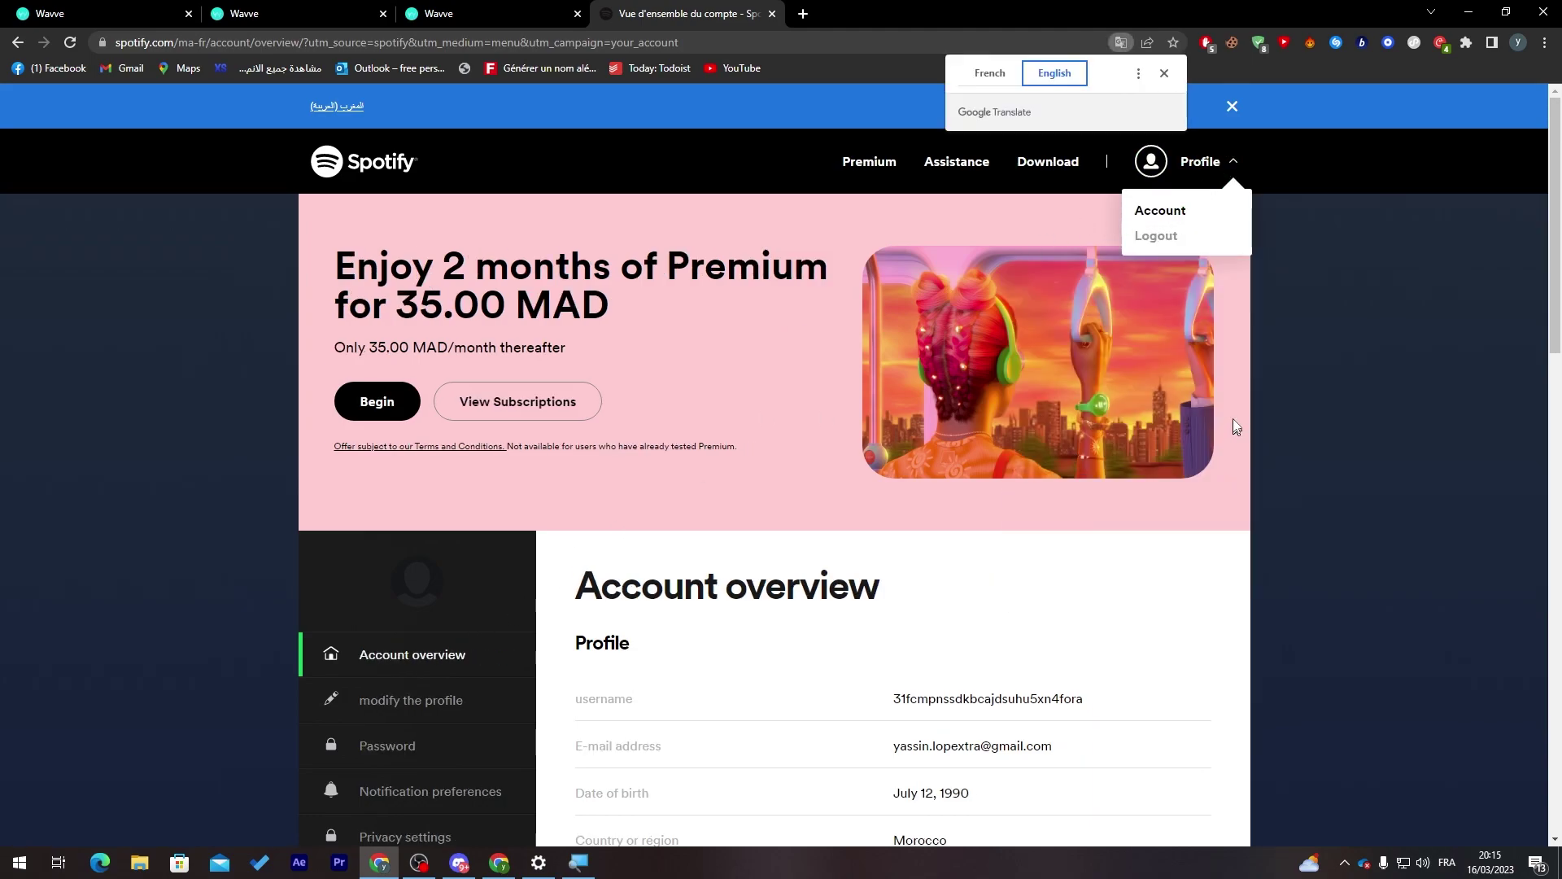
left_click(1161, 211)
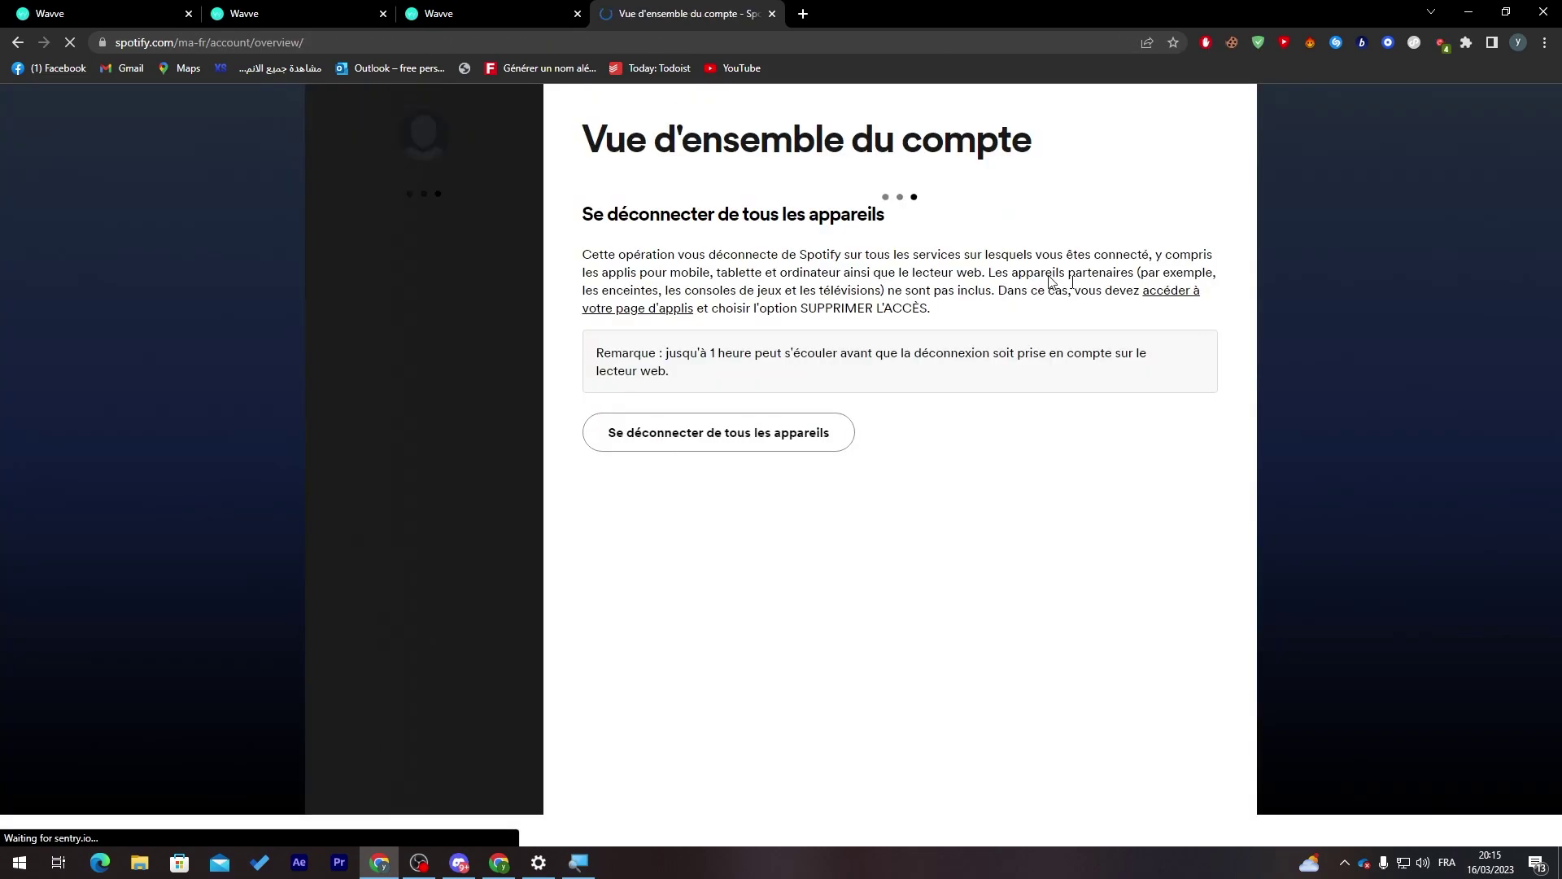
Review the account overview's profile details and Spotify Free subscription
scroll(1544, 317, "down", 2)
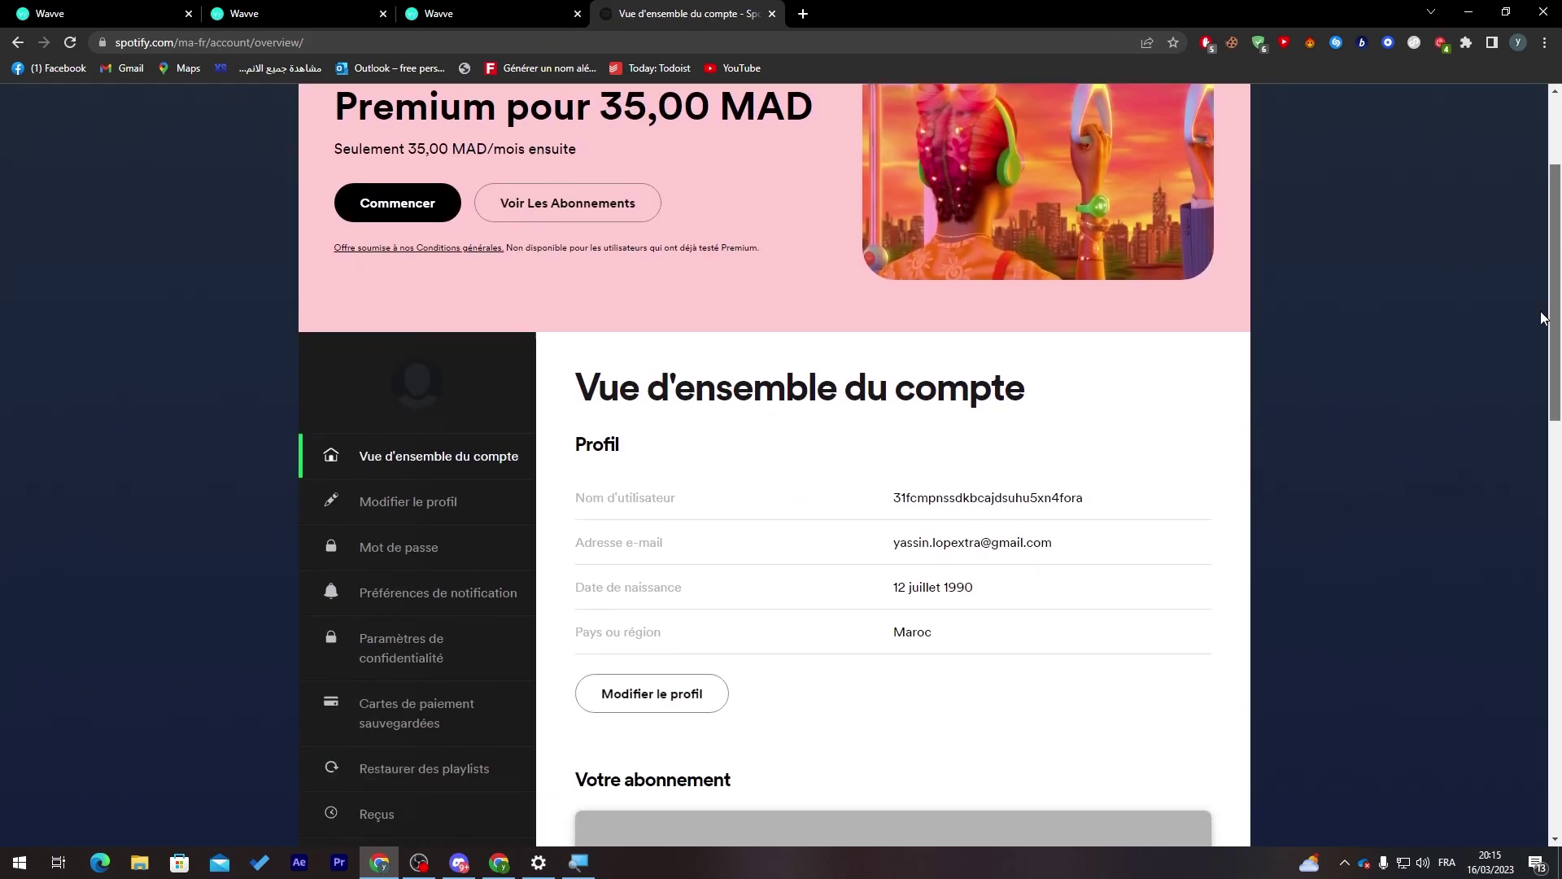
scroll(1544, 317, "down", 2)
scroll(1538, 277, "up", 4)
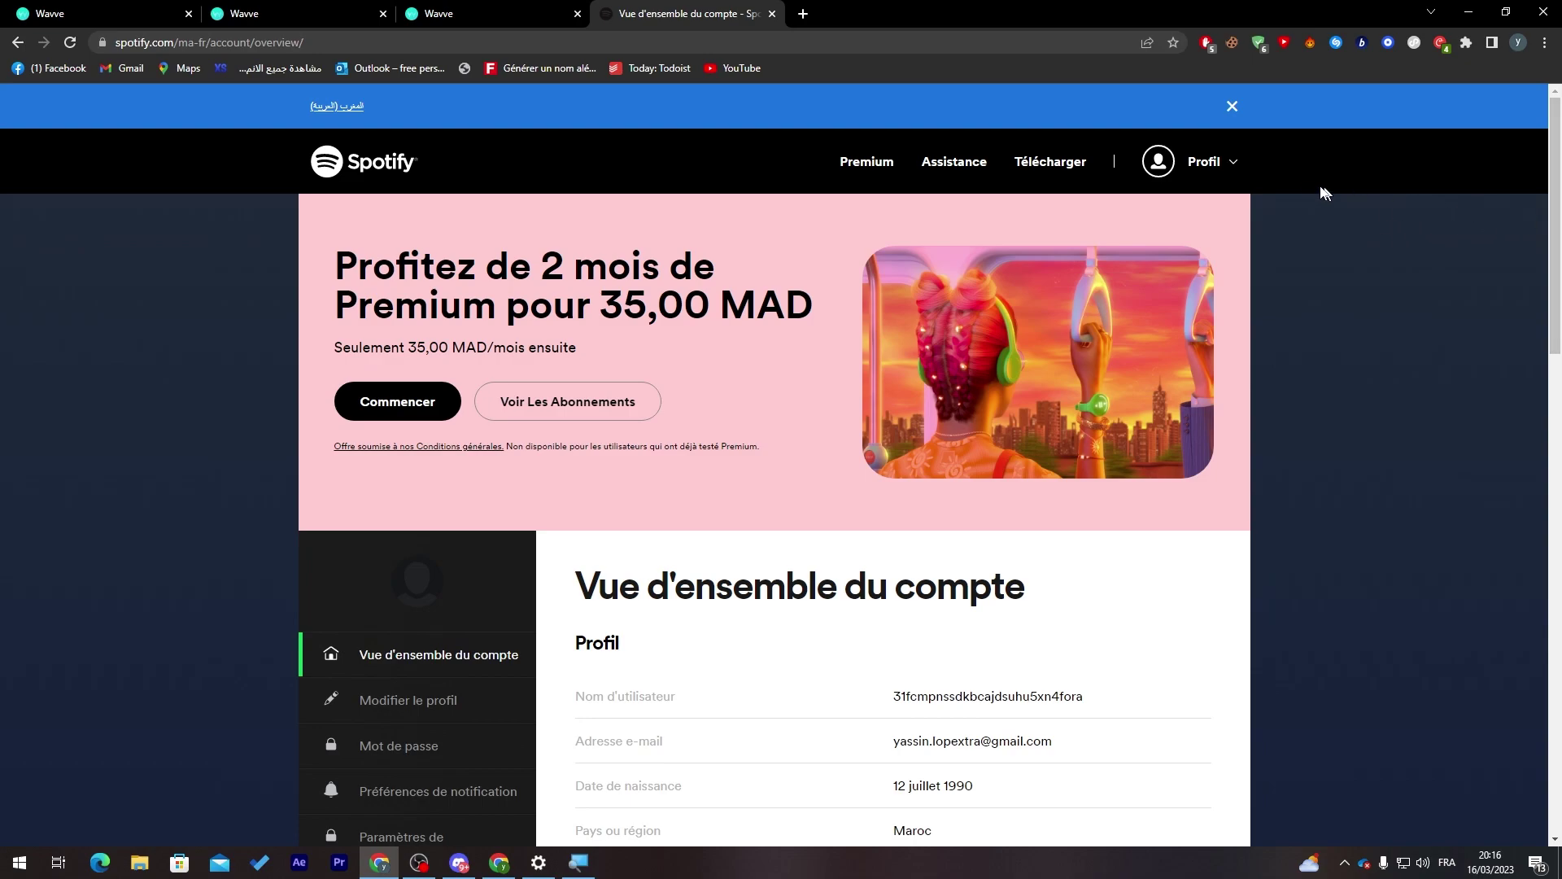
left_click_drag(1560, 233, 1522, 481)
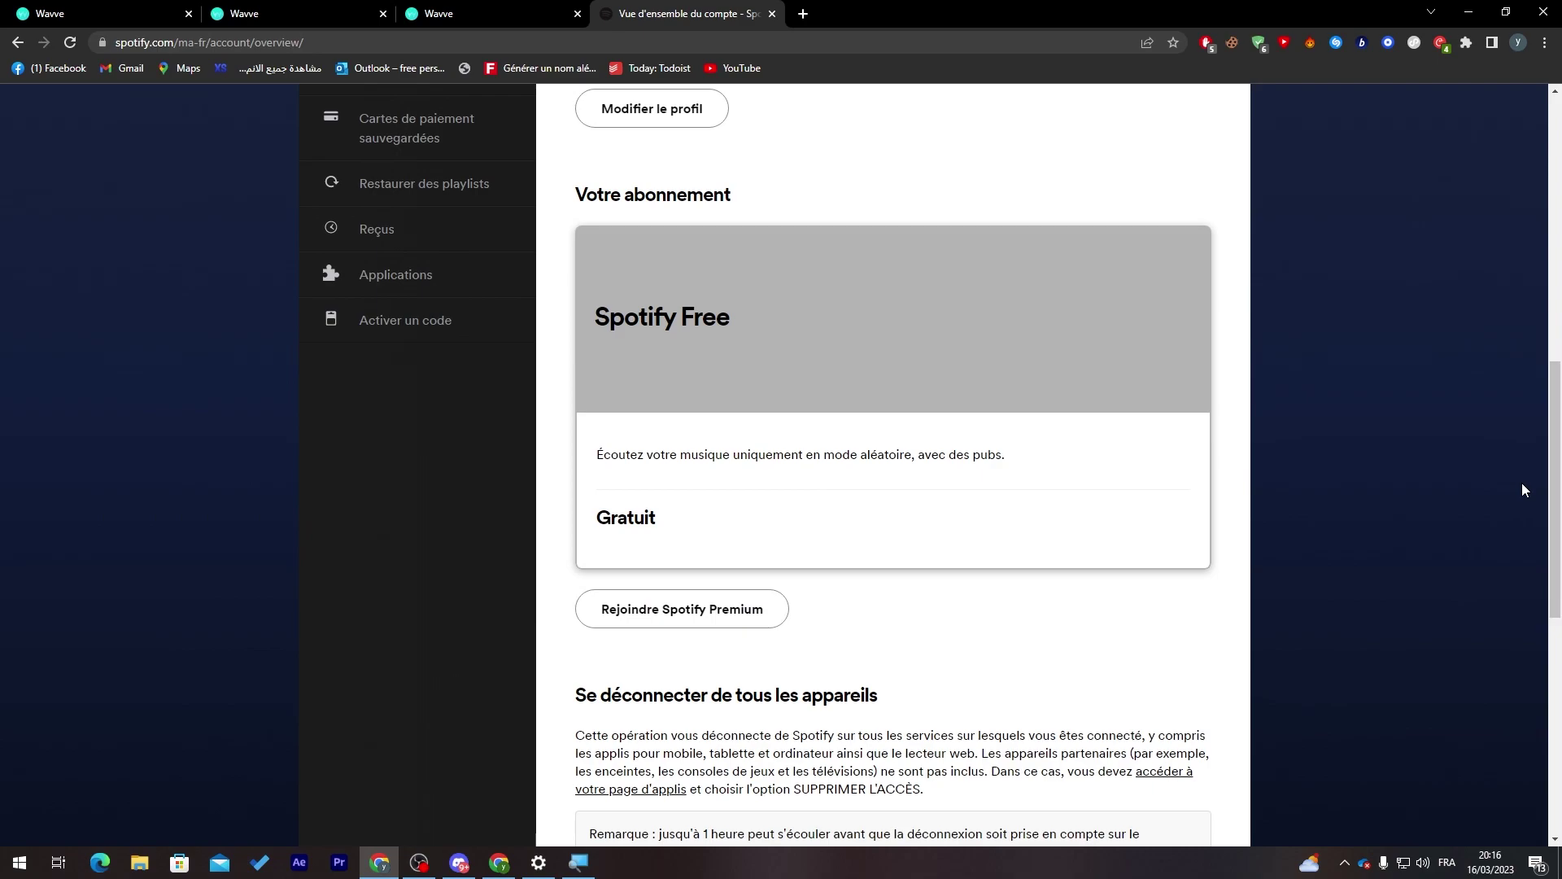
scroll(1525, 501, "down", 3)
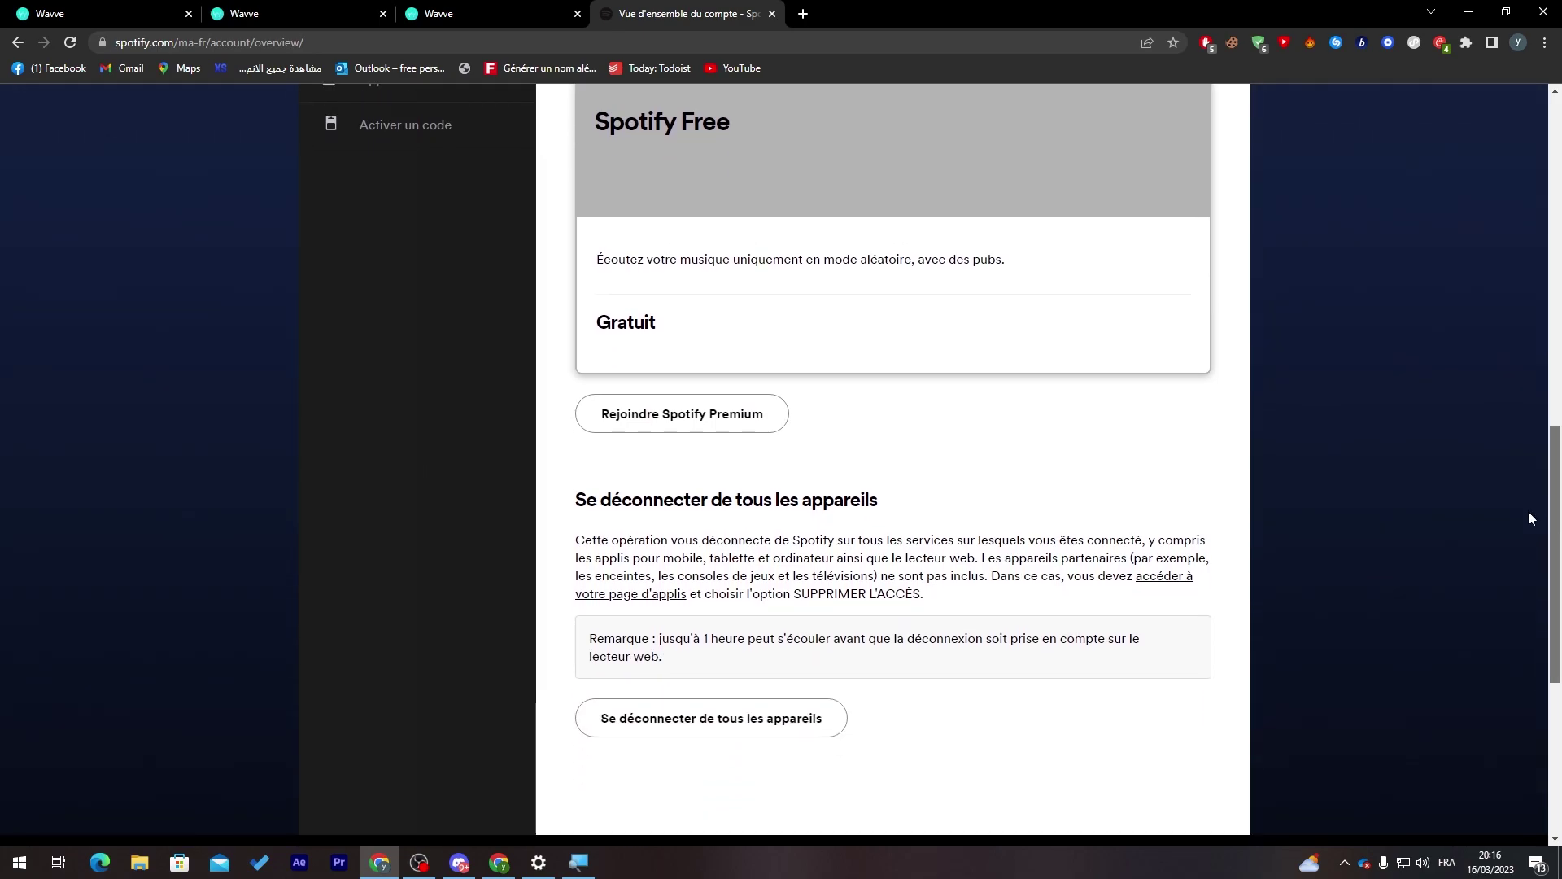
left_click_drag(1528, 510, 1533, 96)
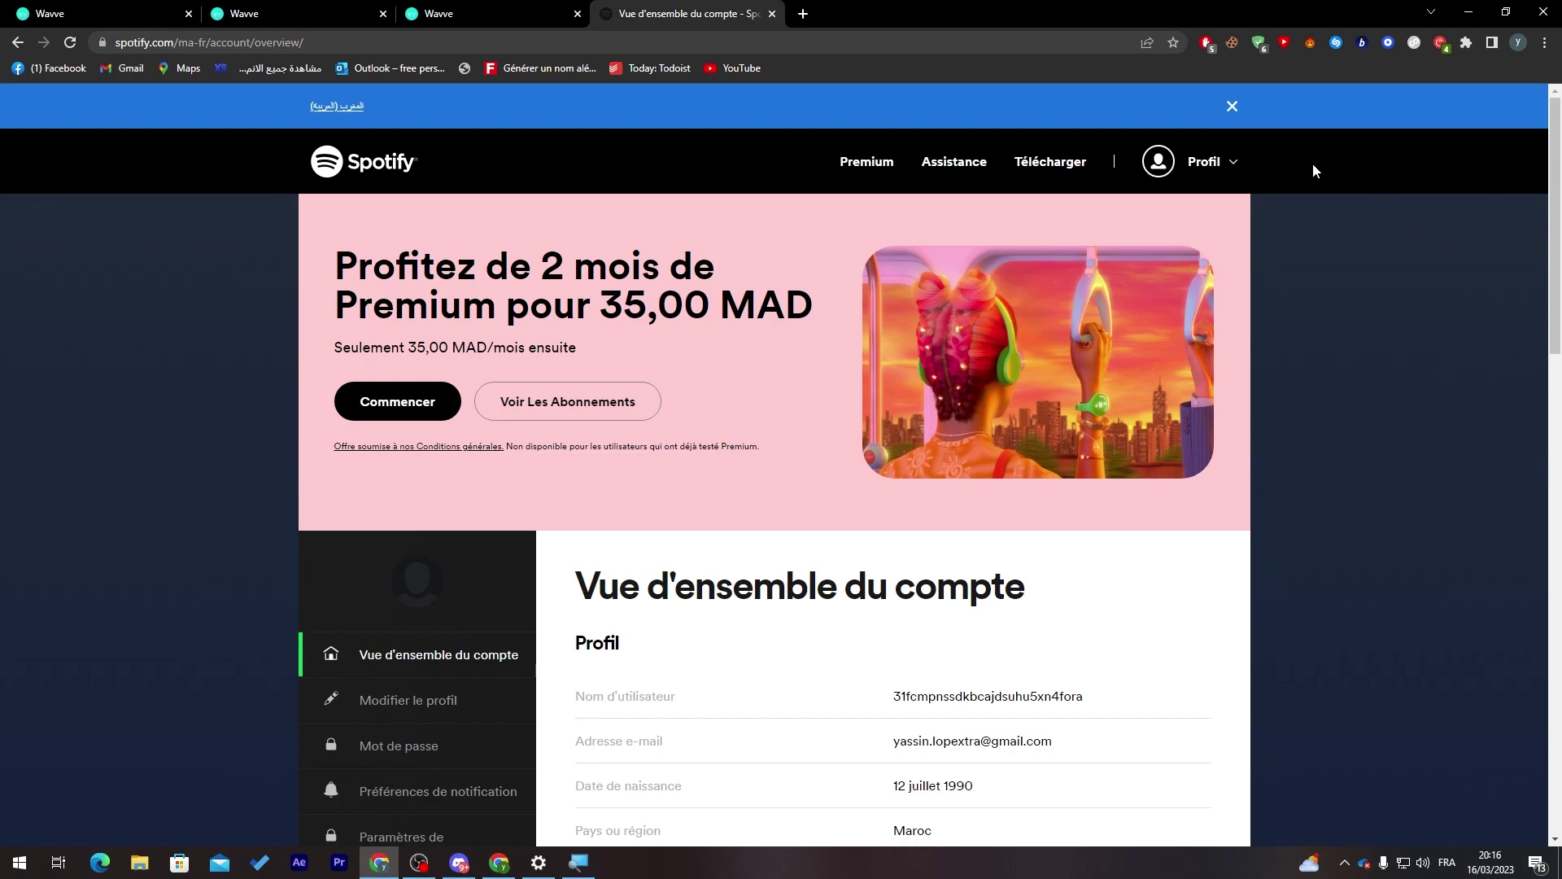
left_click(1209, 168)
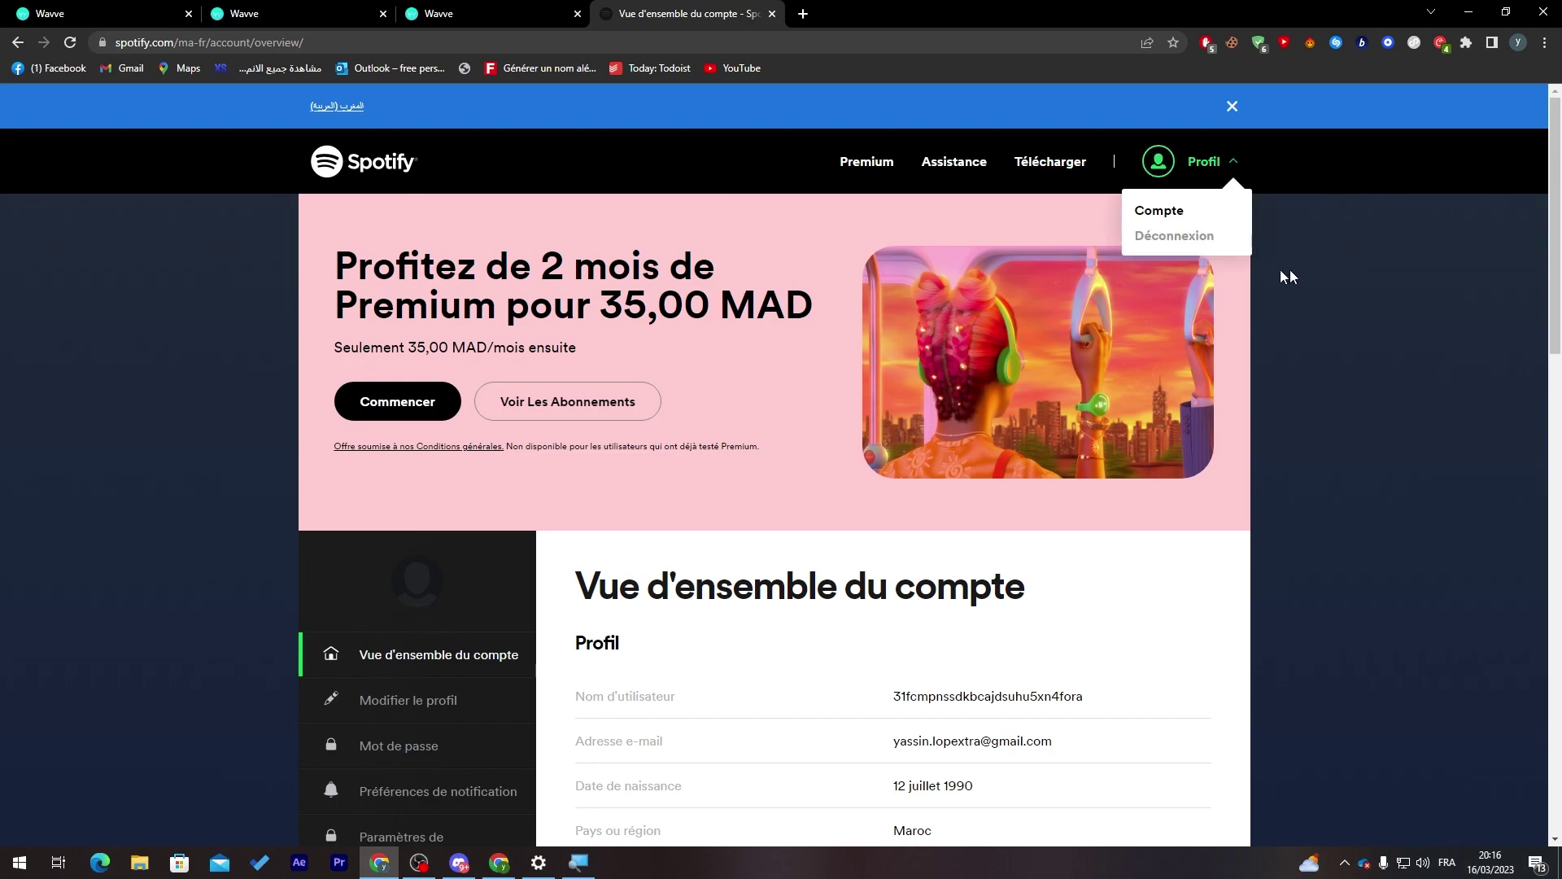
Sign out of Spotify and search Google for 'spotify podcaster', opening Spotify for Podcasters
left_click(1179, 244)
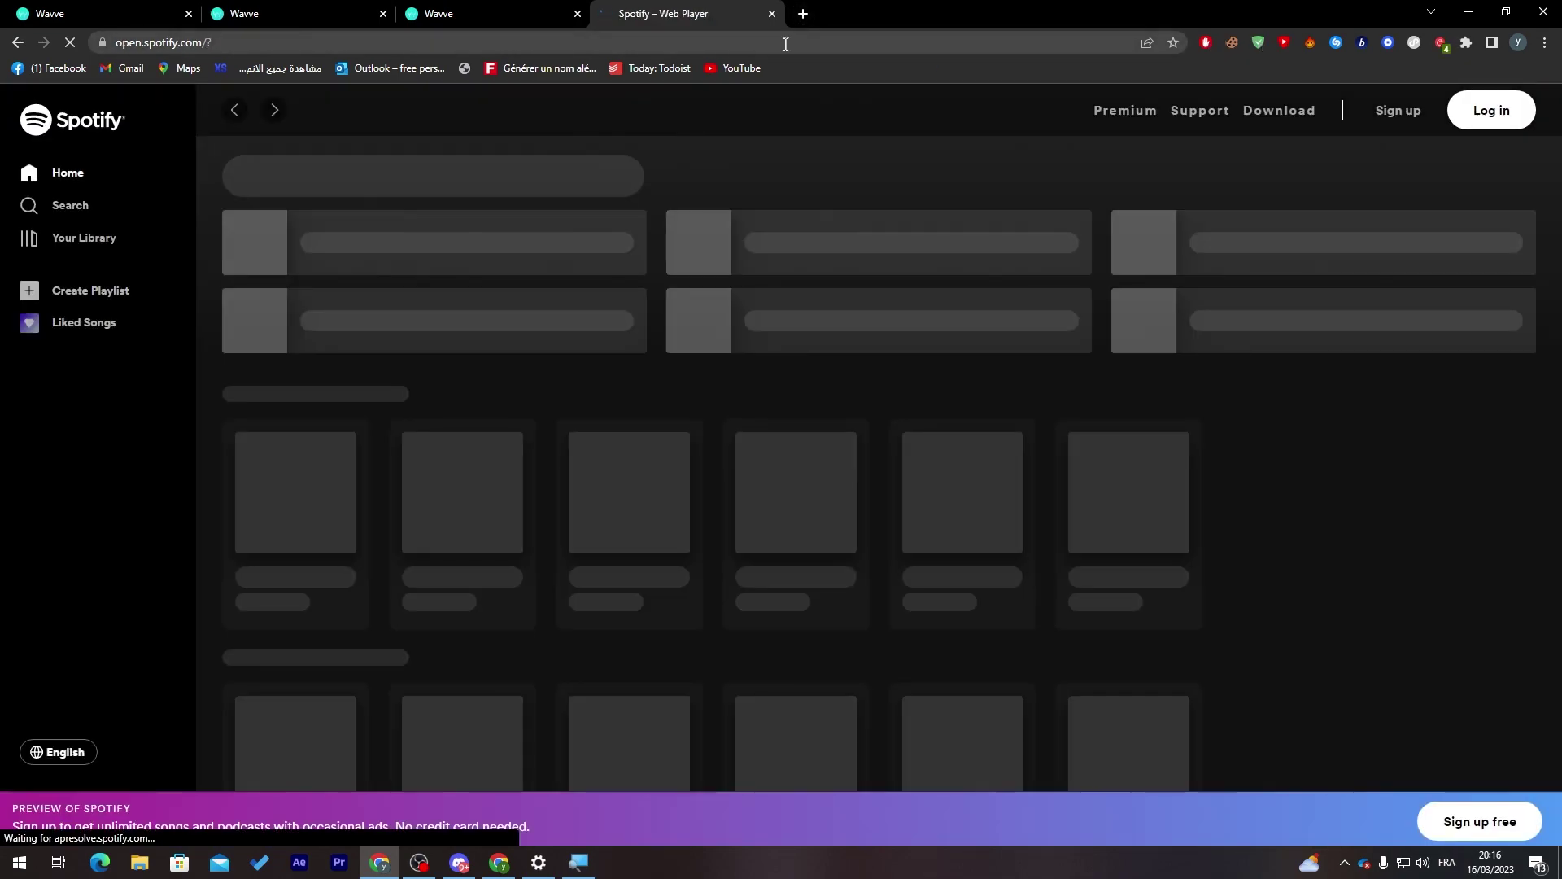
left_click(785, 44)
type("sp")
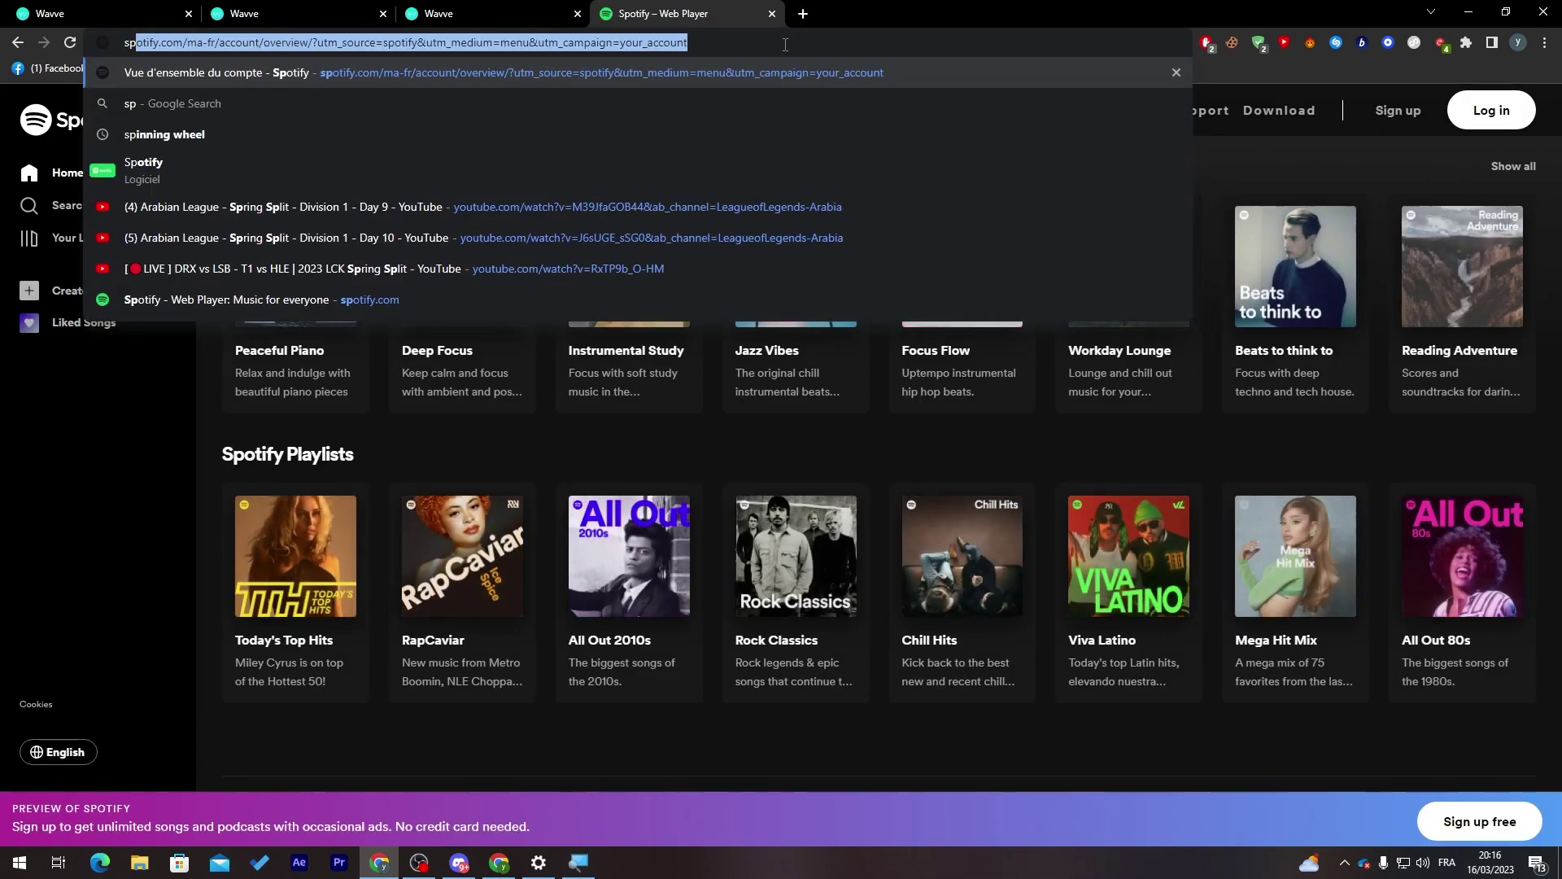
type("otify podcaster")
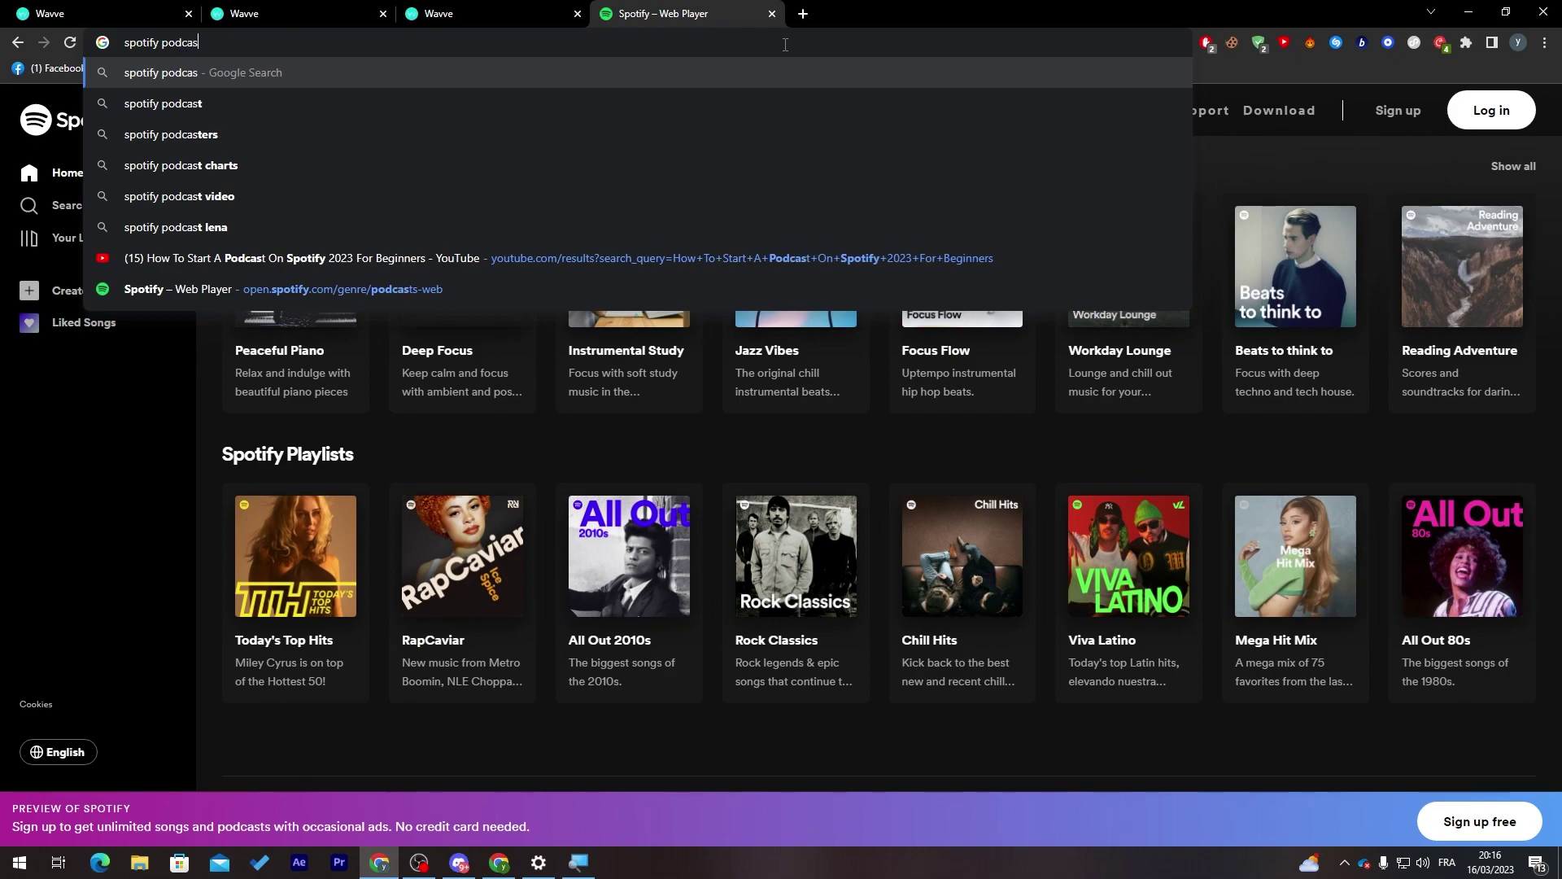
key("Return")
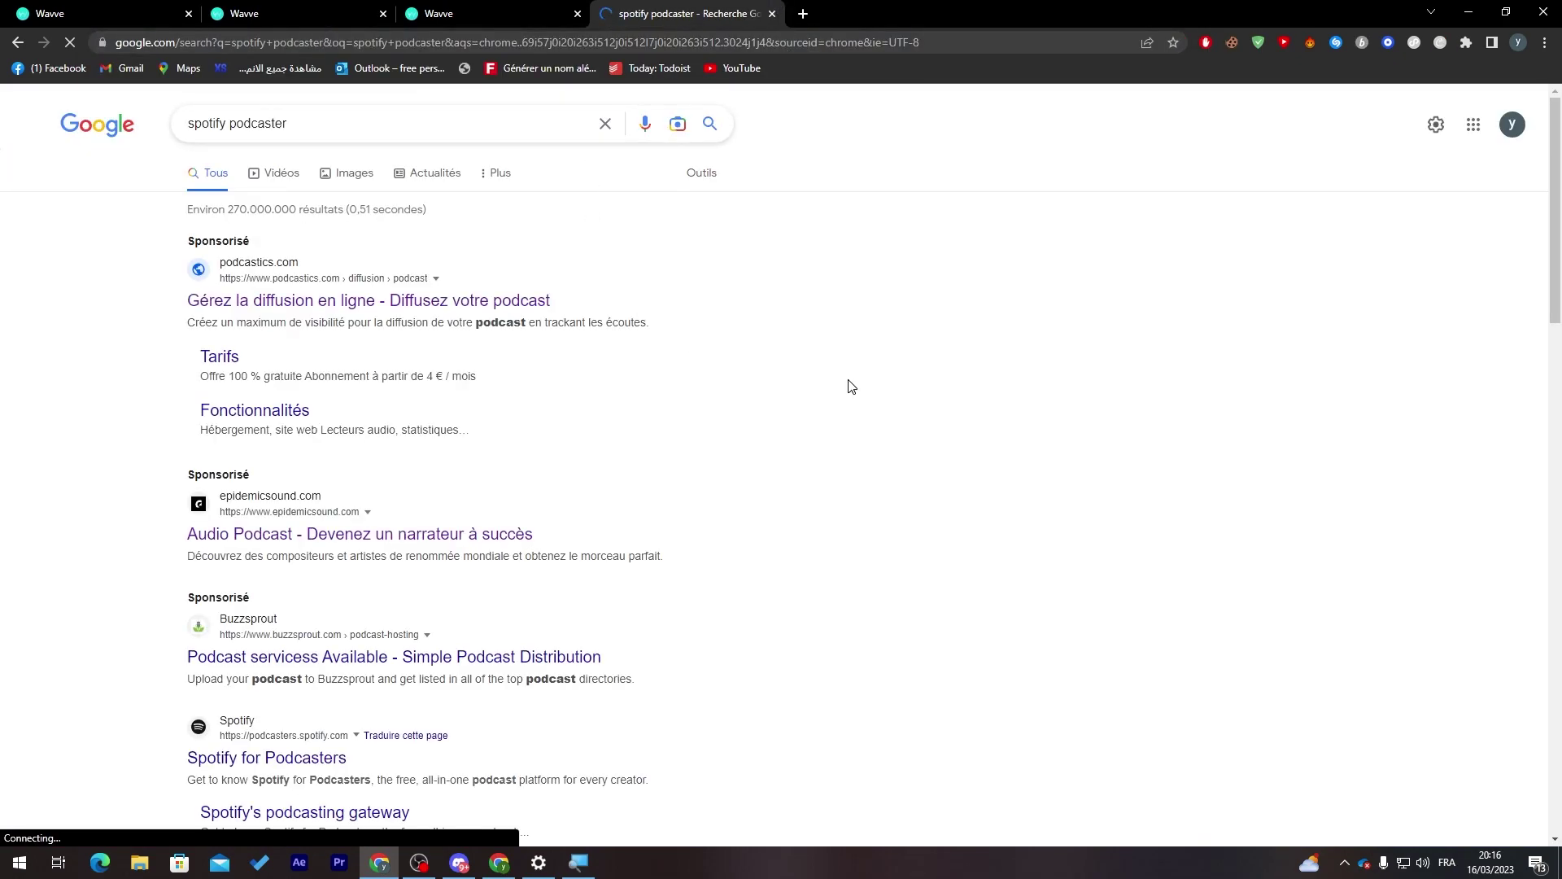
right_click(870, 407)
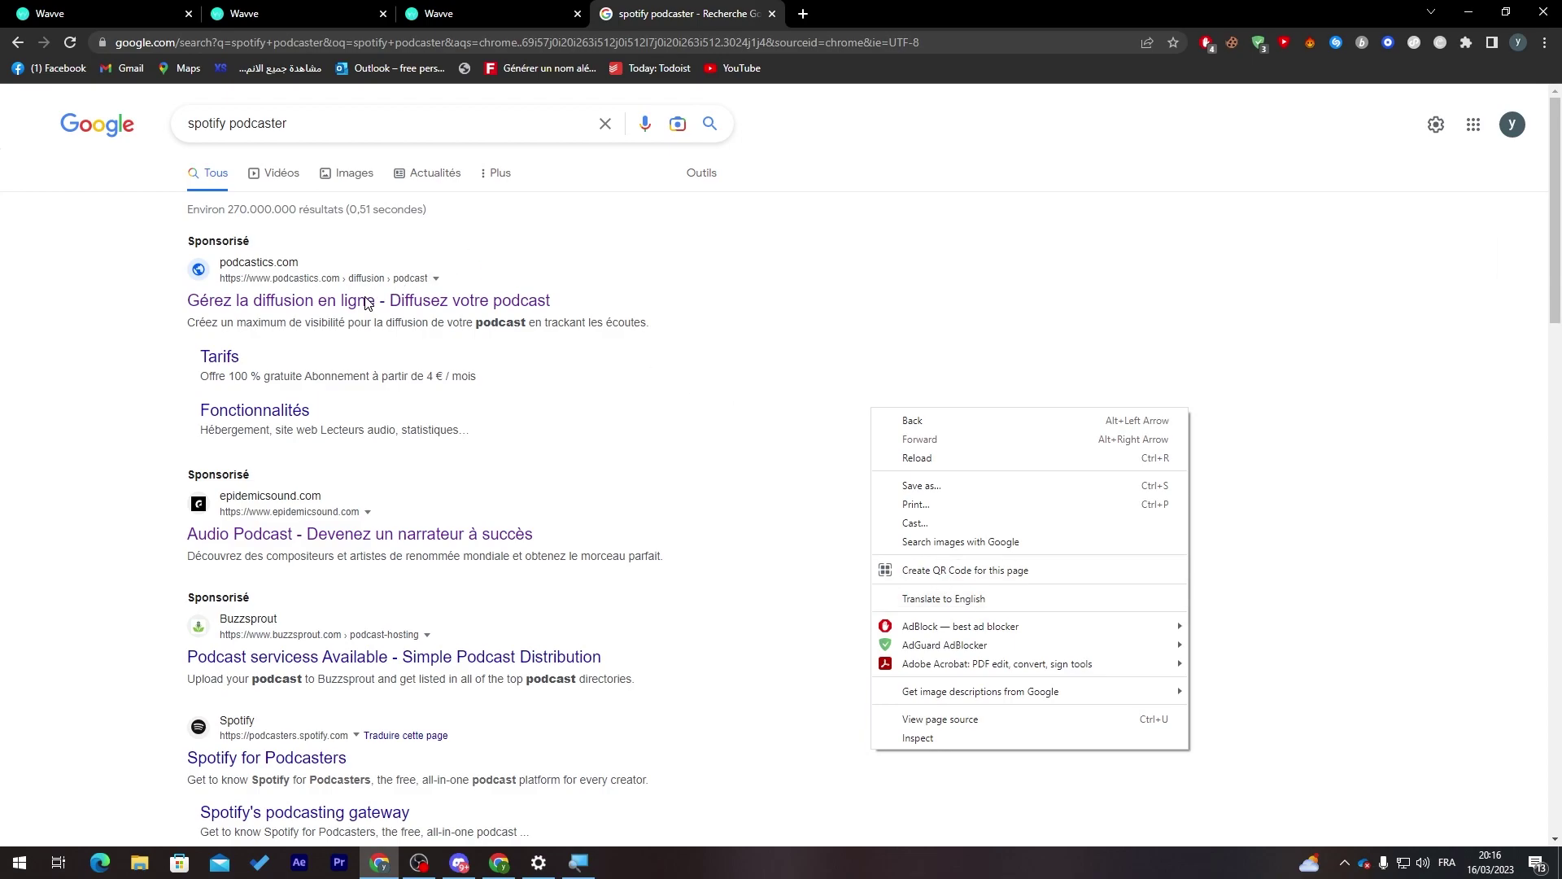
left_click(809, 323)
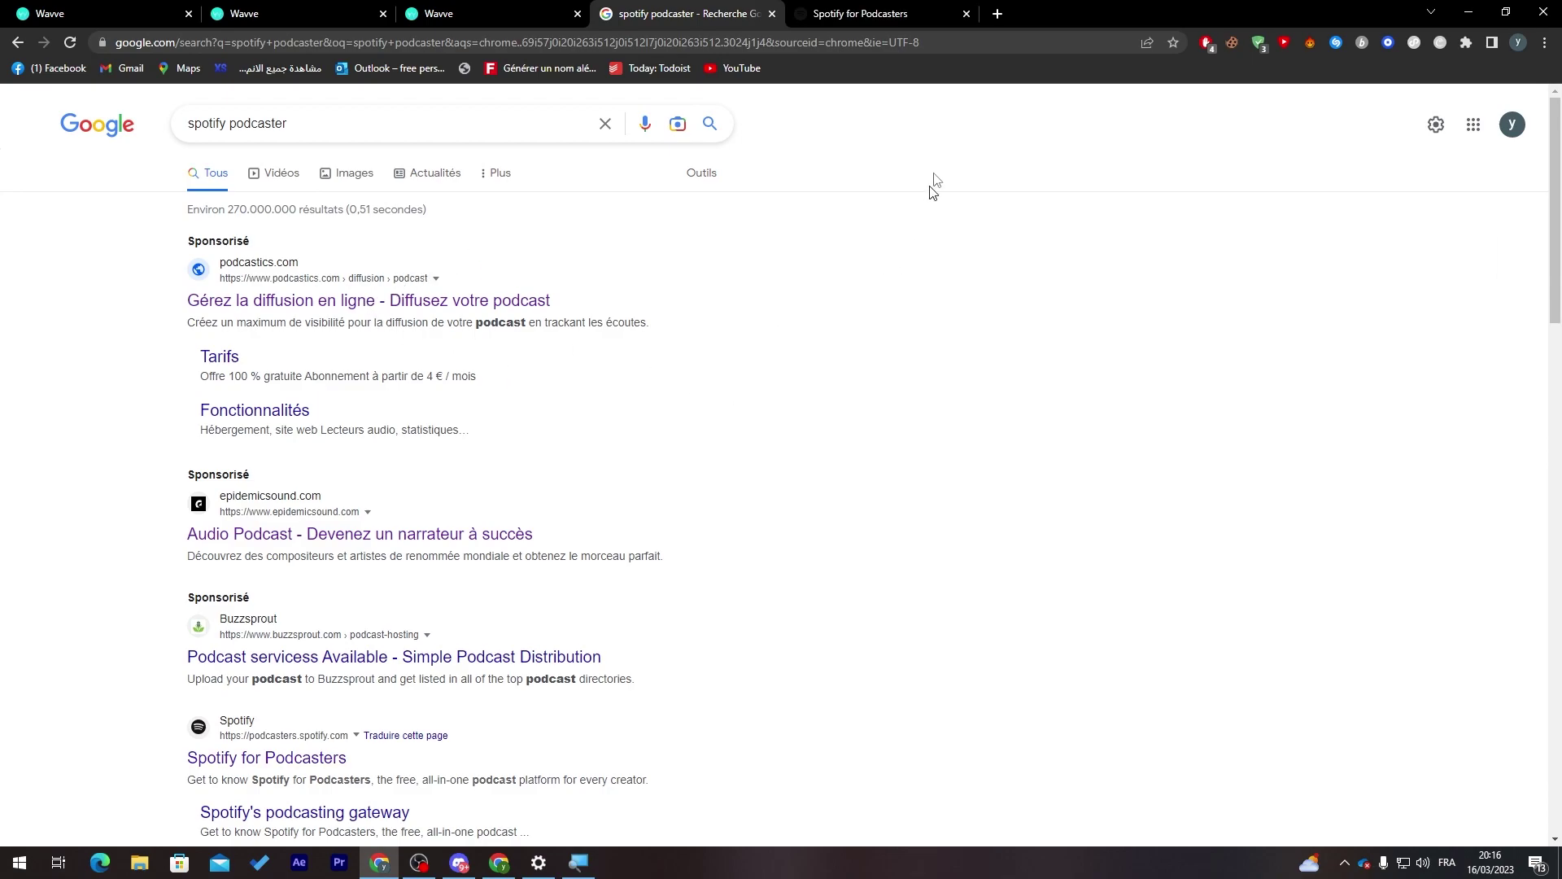
Close the Google tab and choose Get started, then 'I want to start a podcast'
left_click(846, 13)
left_click(772, 14)
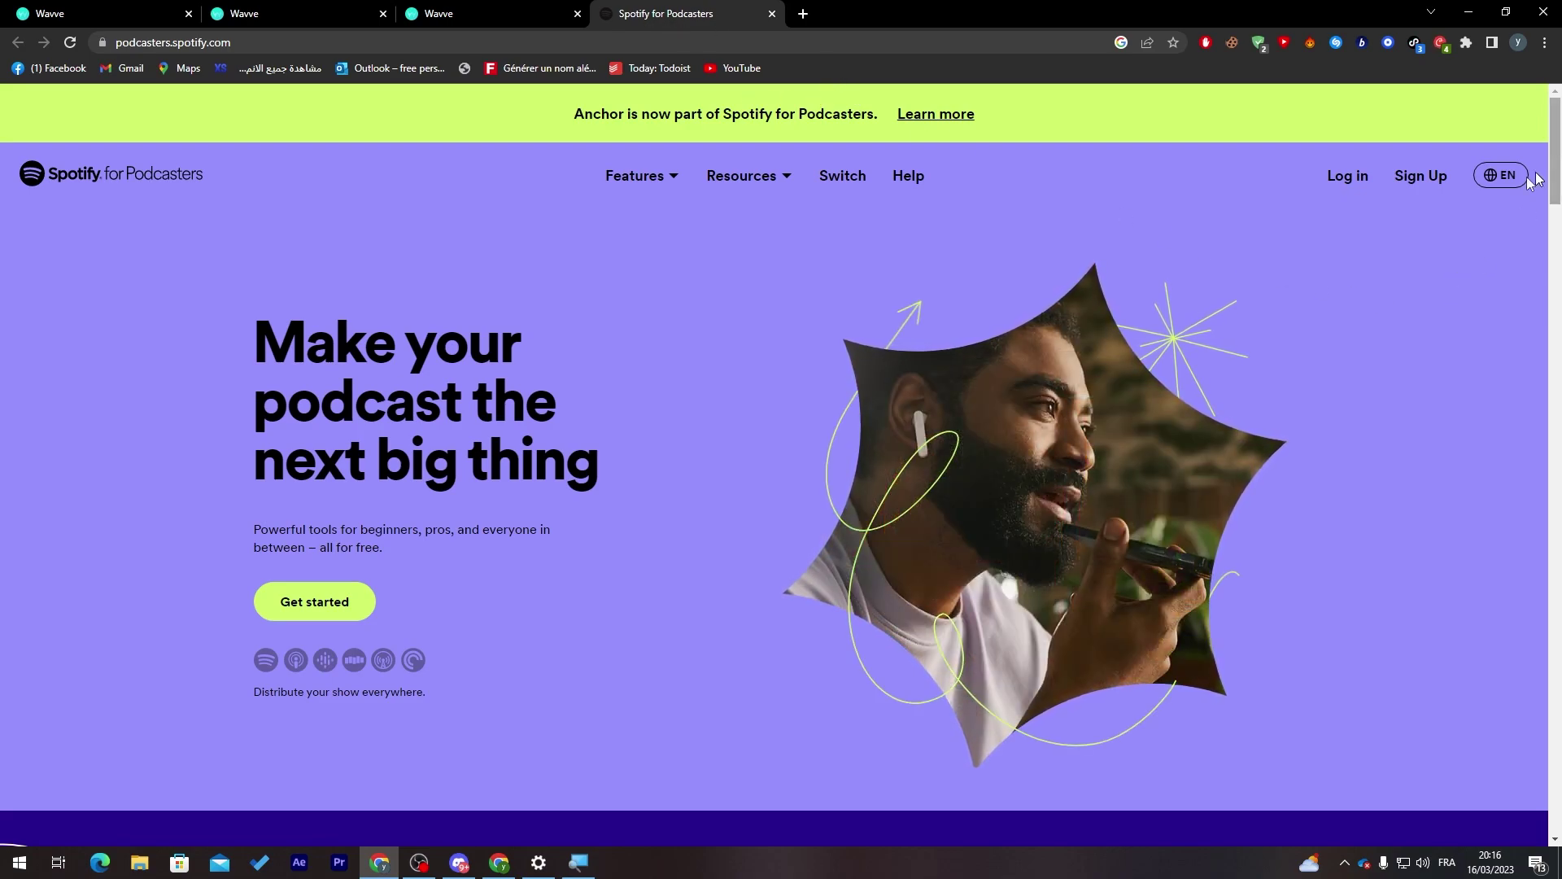
left_click(324, 603)
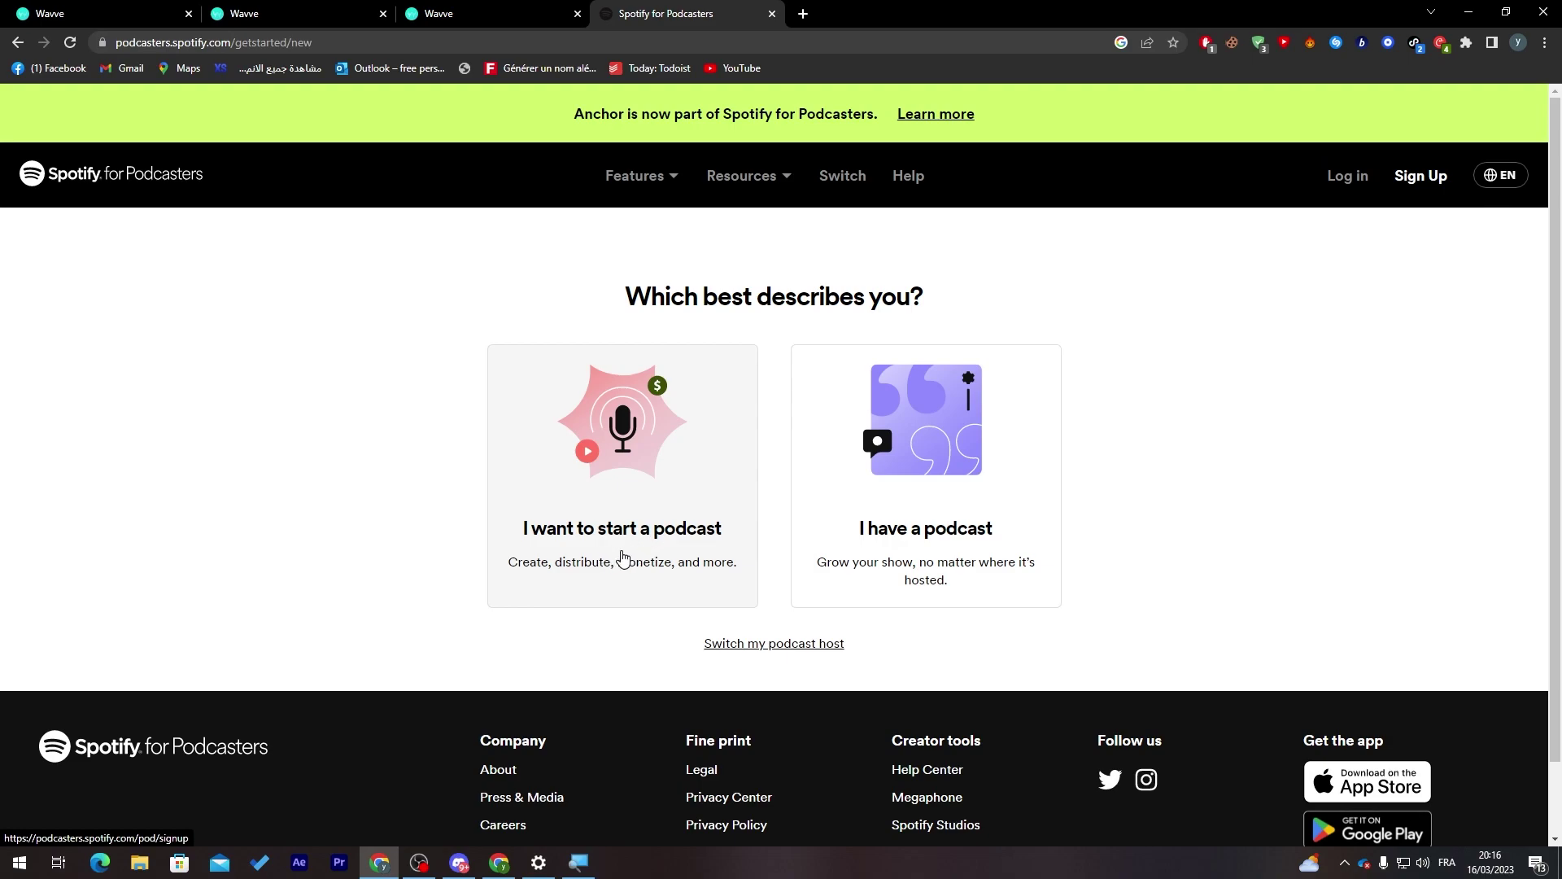
left_click(617, 533)
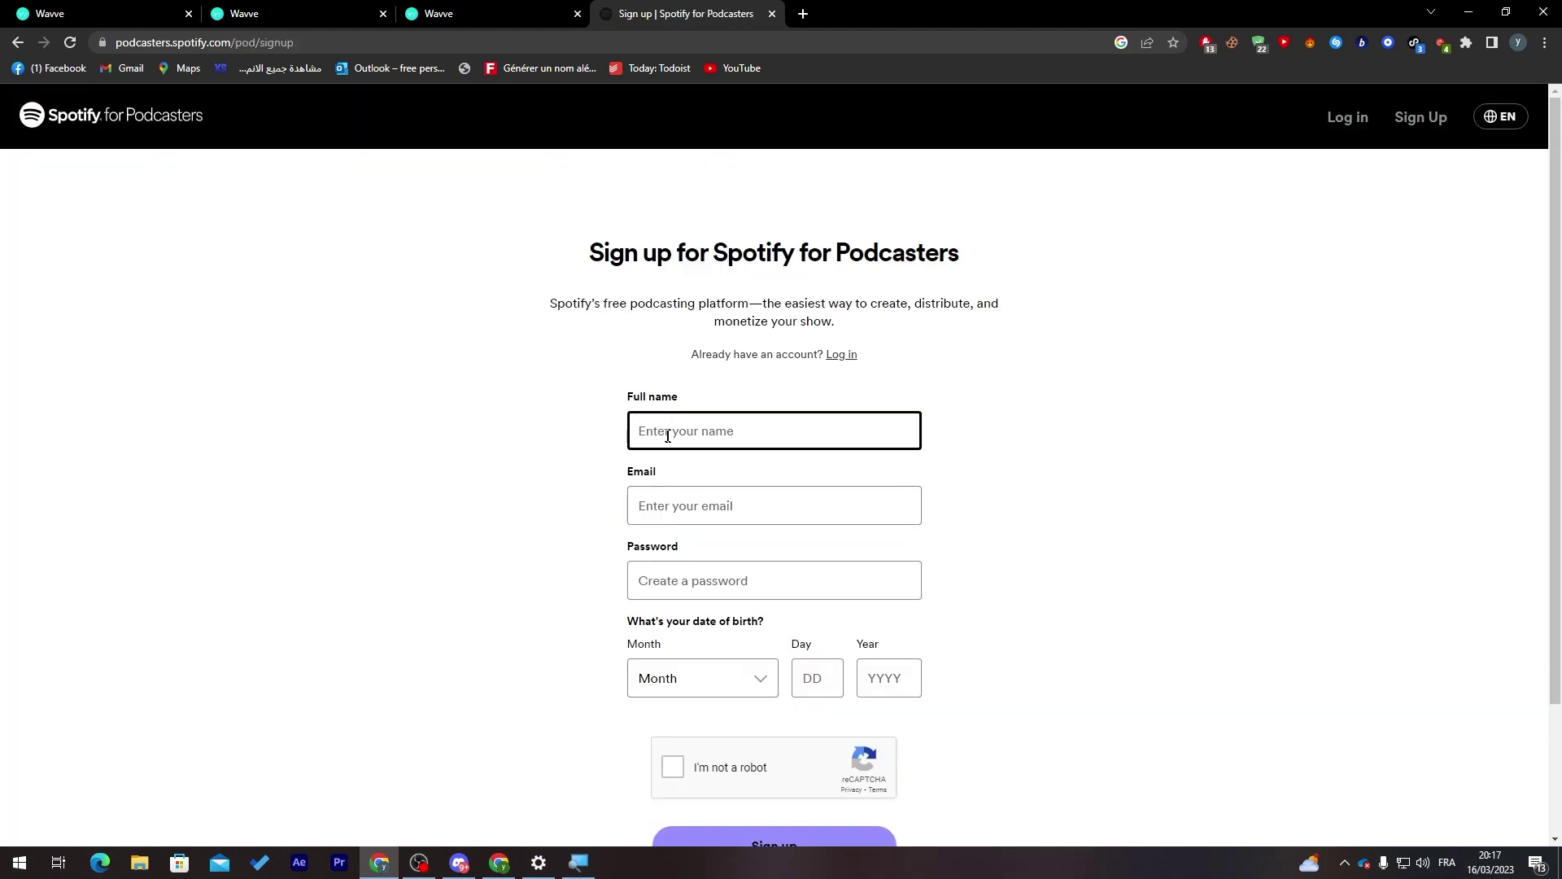
Fill in the full name and email from saved suggestions, and enter a password
type("L")
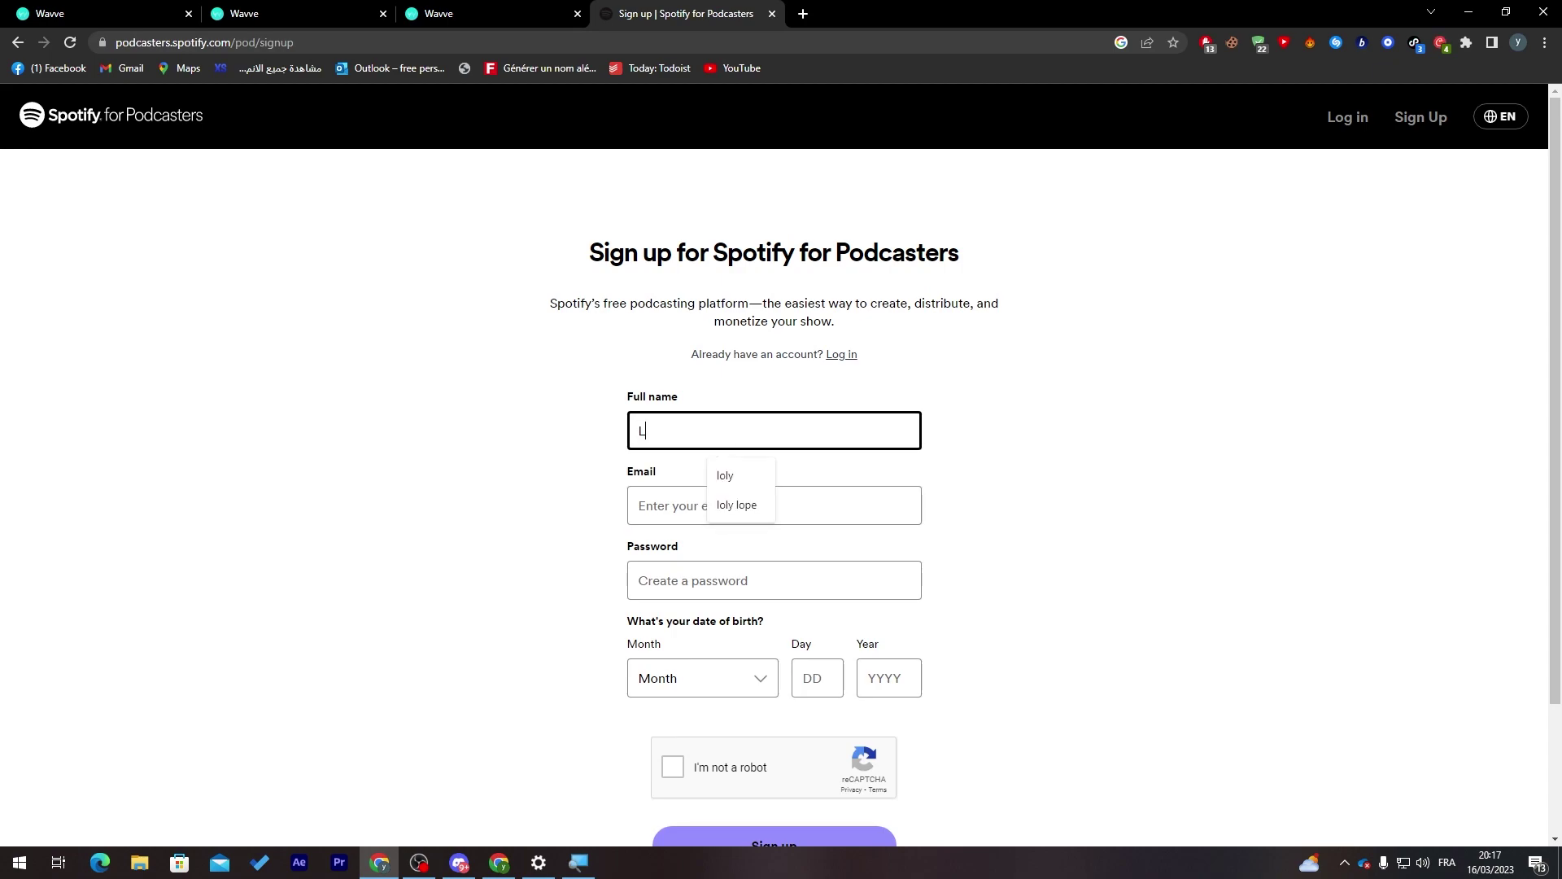
left_click(736, 504)
left_click(732, 511)
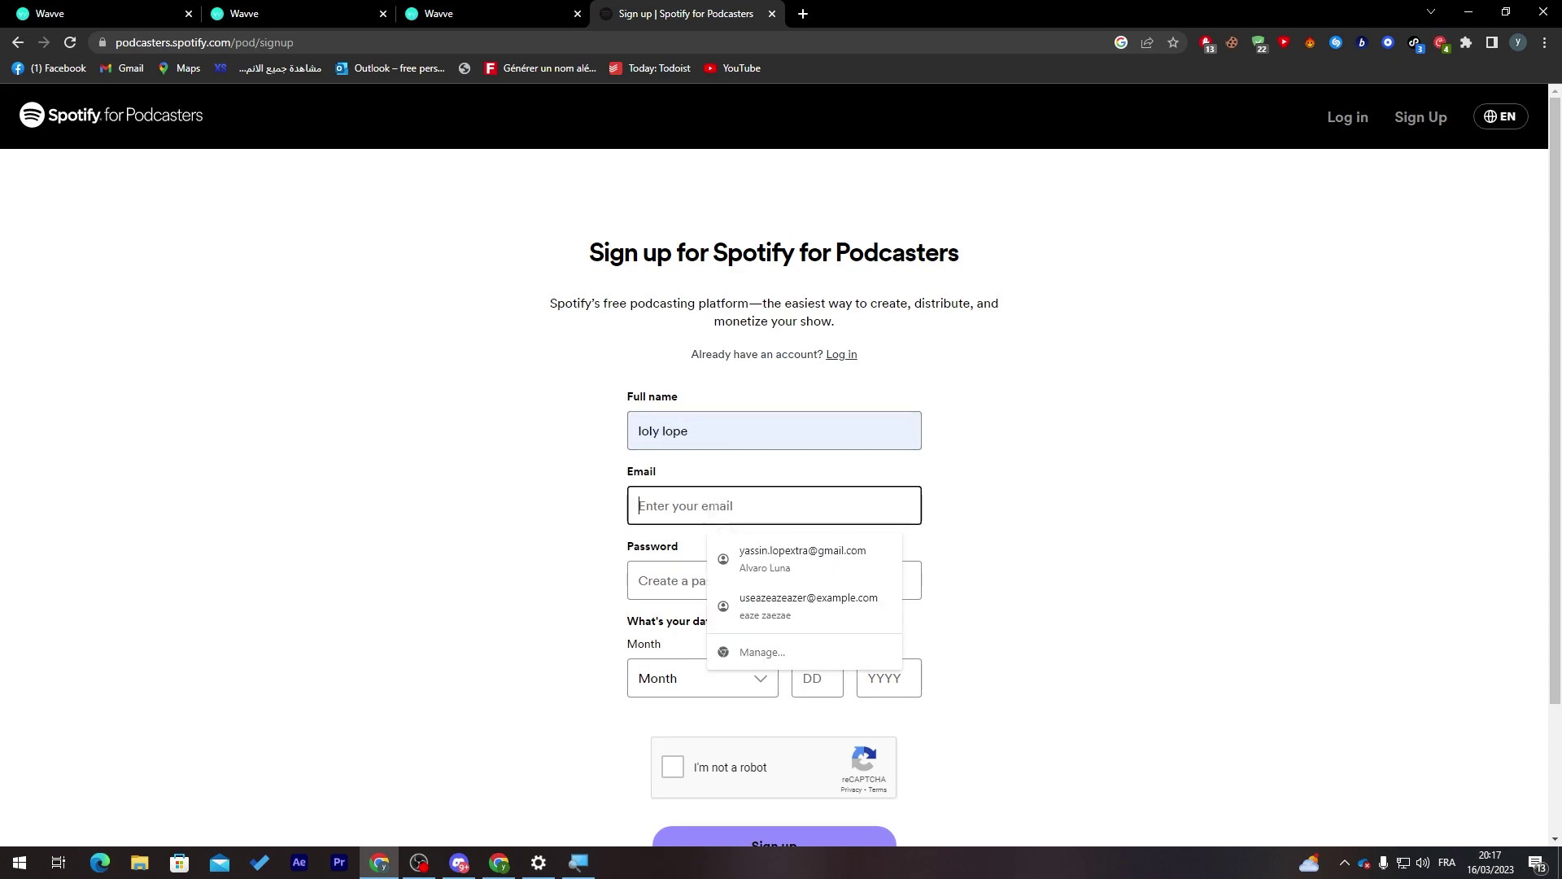
left_click(759, 558)
left_click(843, 563)
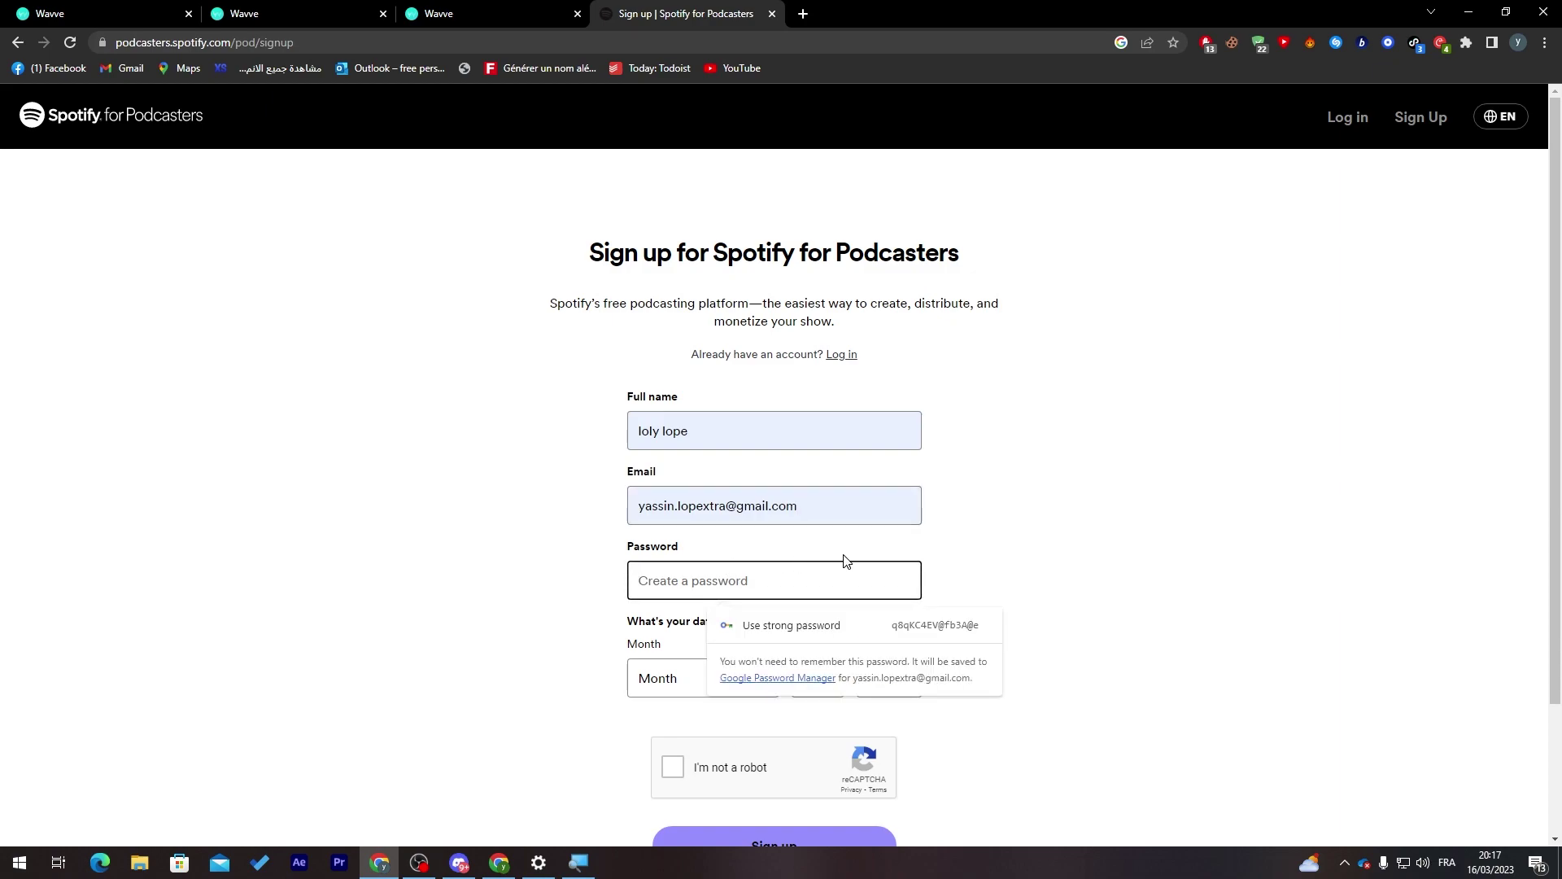
type("•••••••")
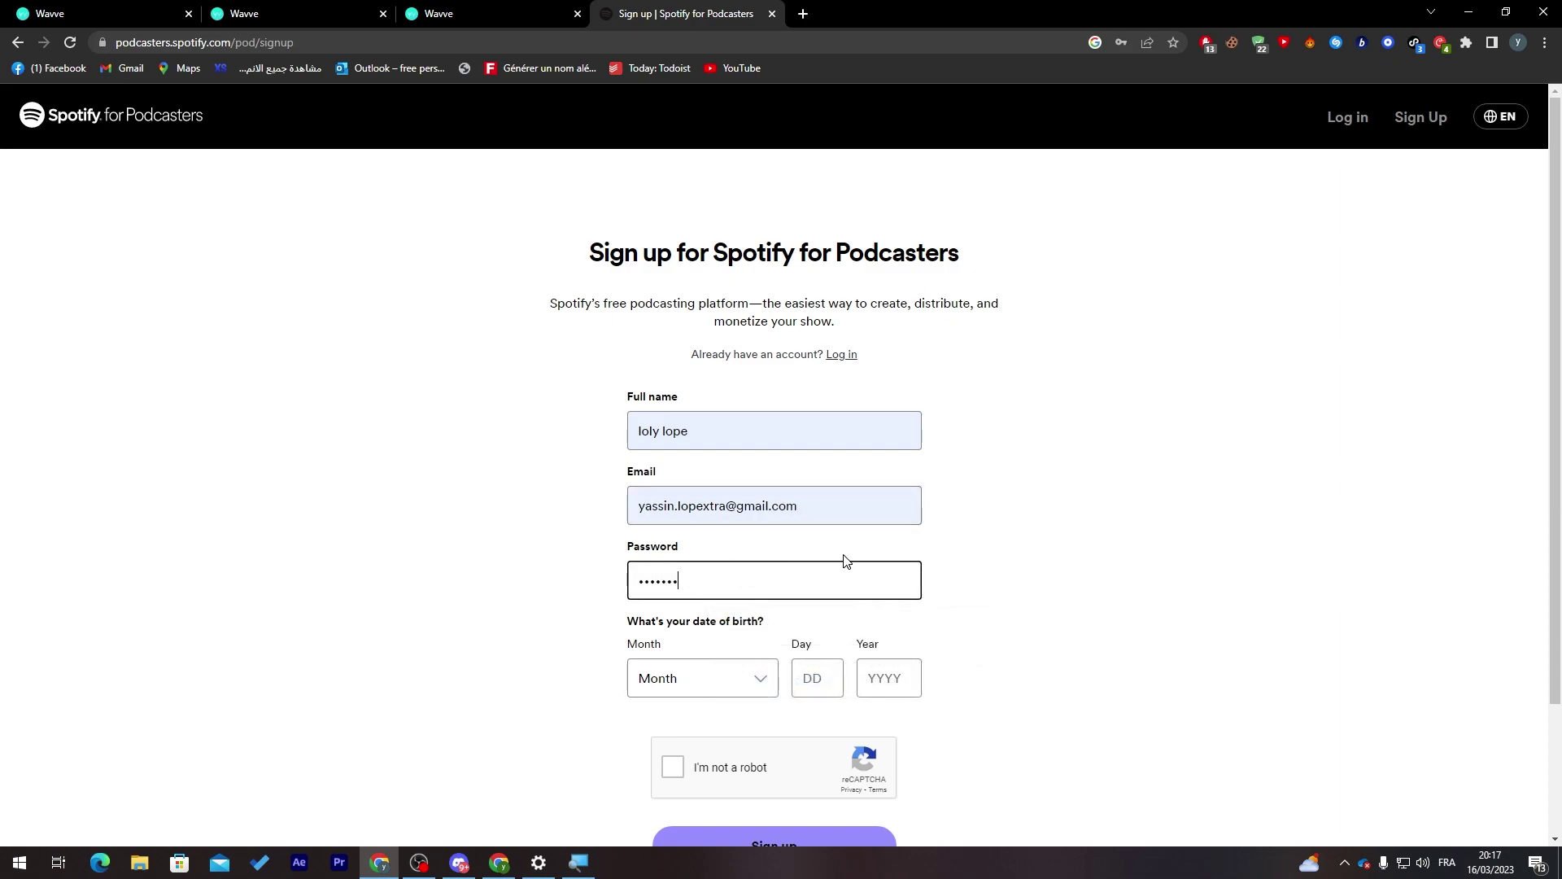
Set the birth date to July 7, 1992, pass reCAPTCHA and submit the sign-up
scroll(882, 628, "down", 1)
left_click(686, 610)
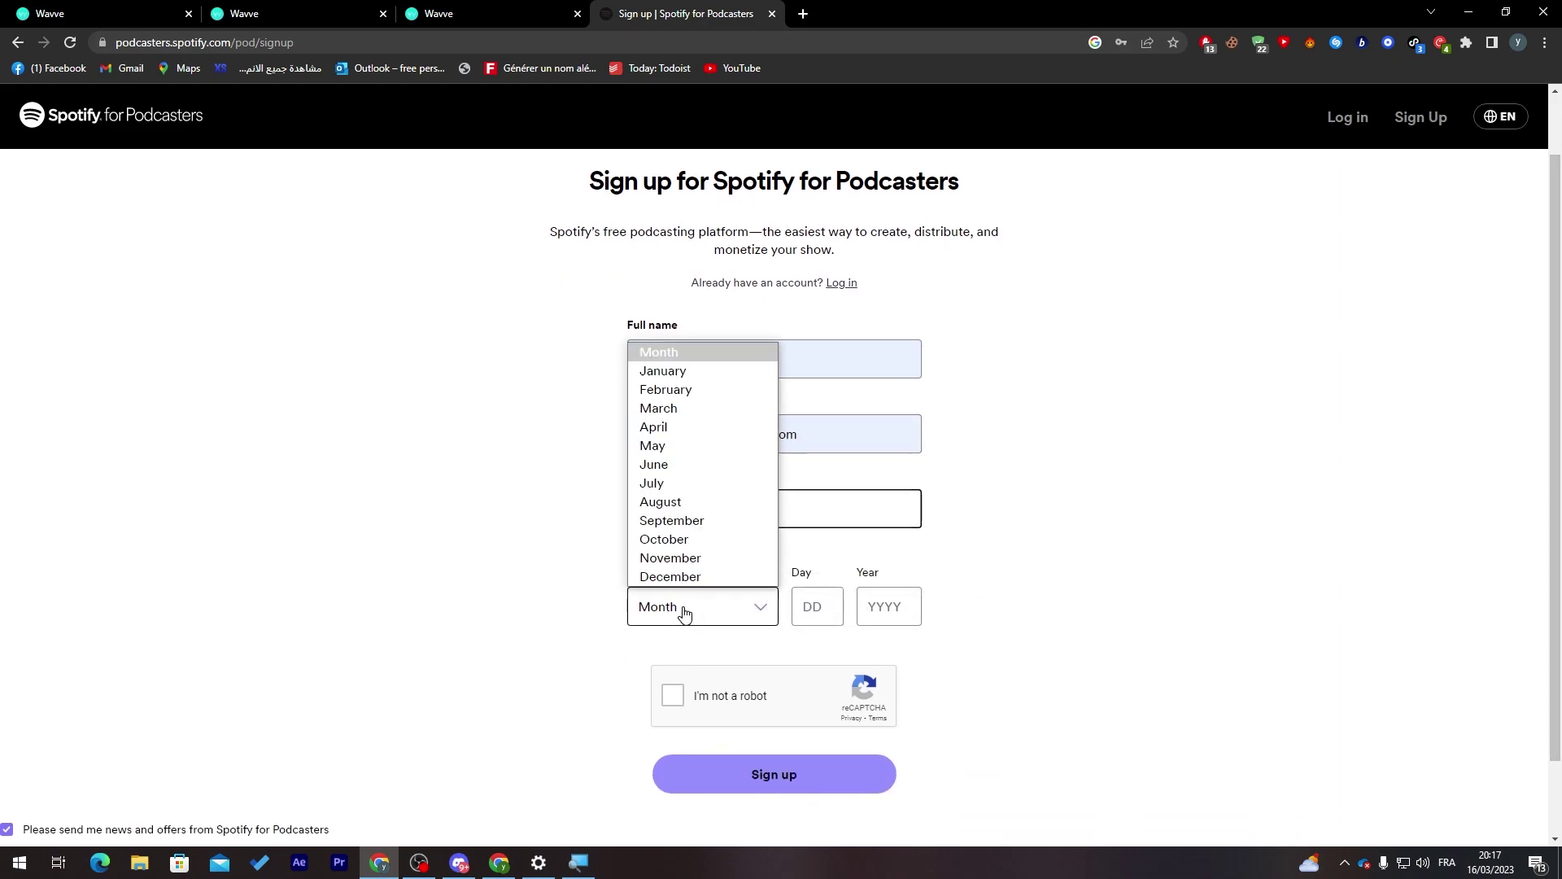
left_click(657, 482)
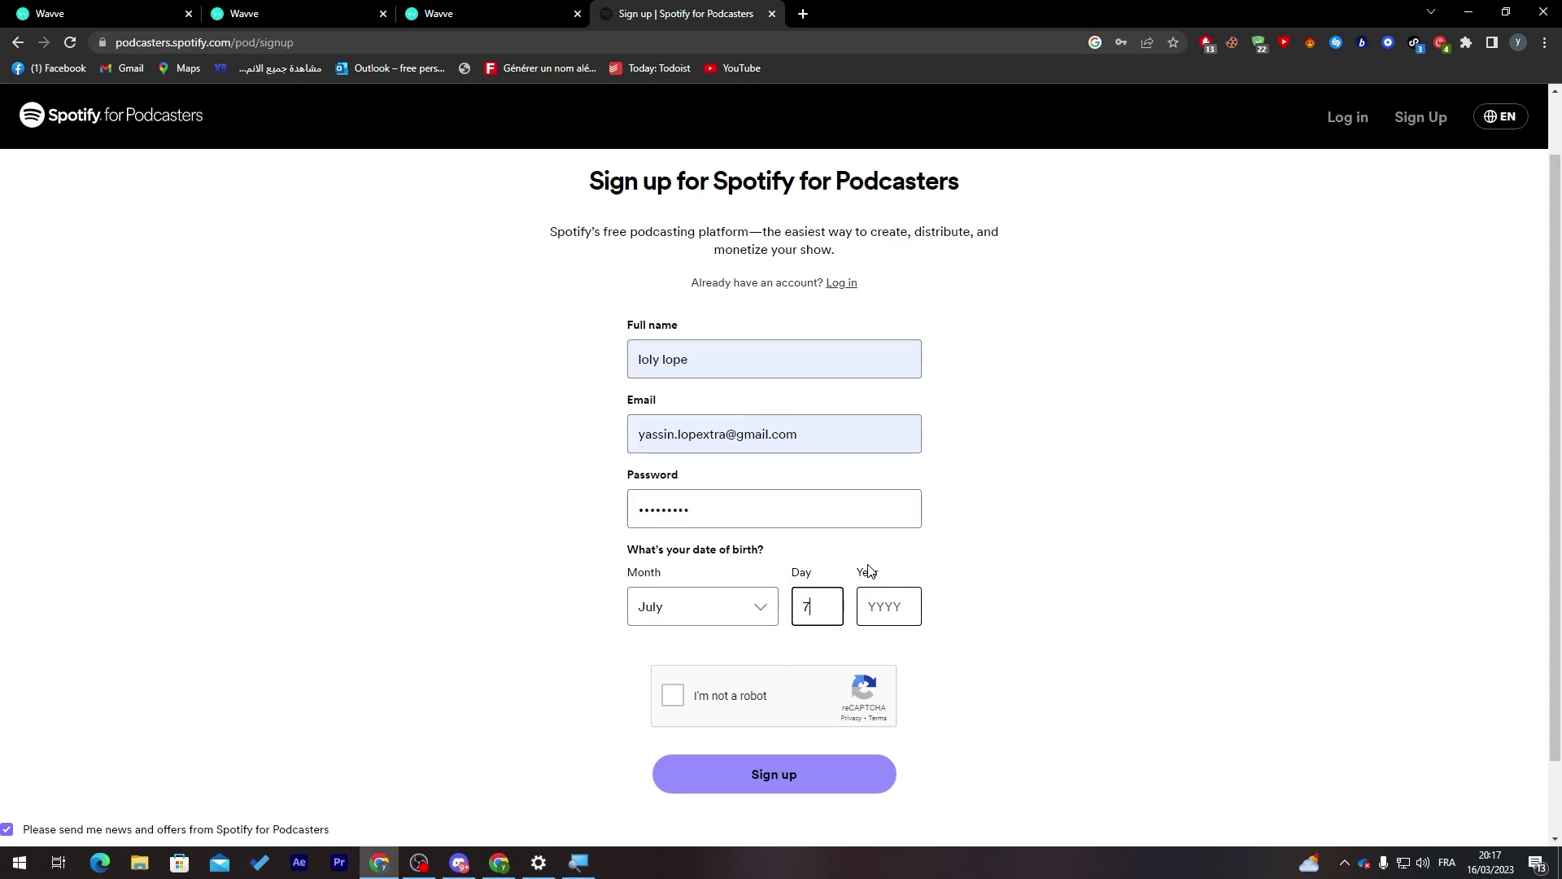
left_click(889, 606)
left_click(673, 695)
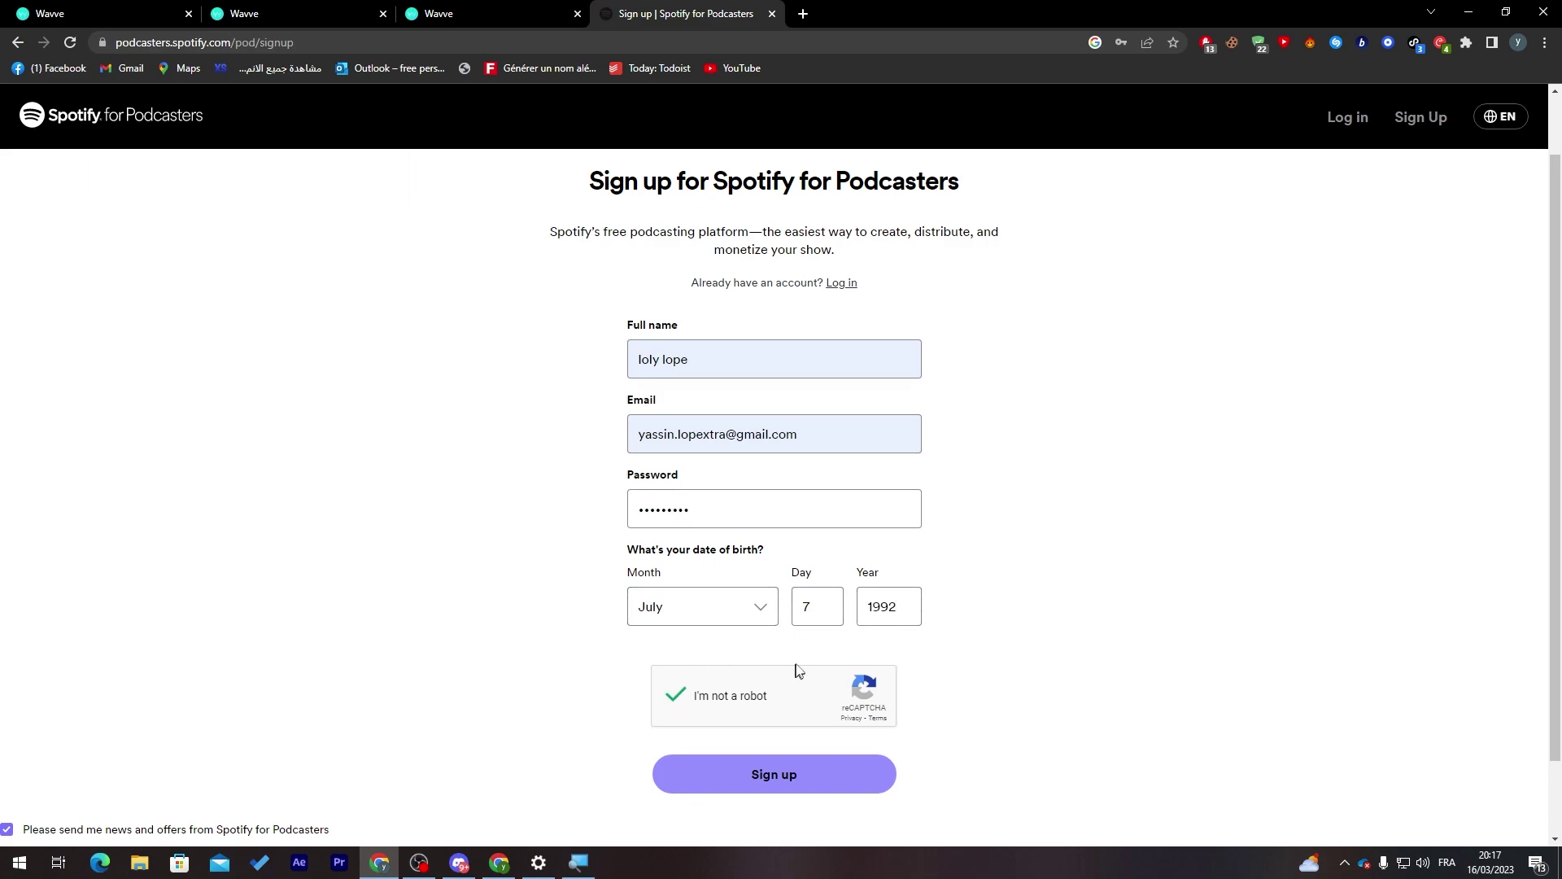
left_click(757, 771)
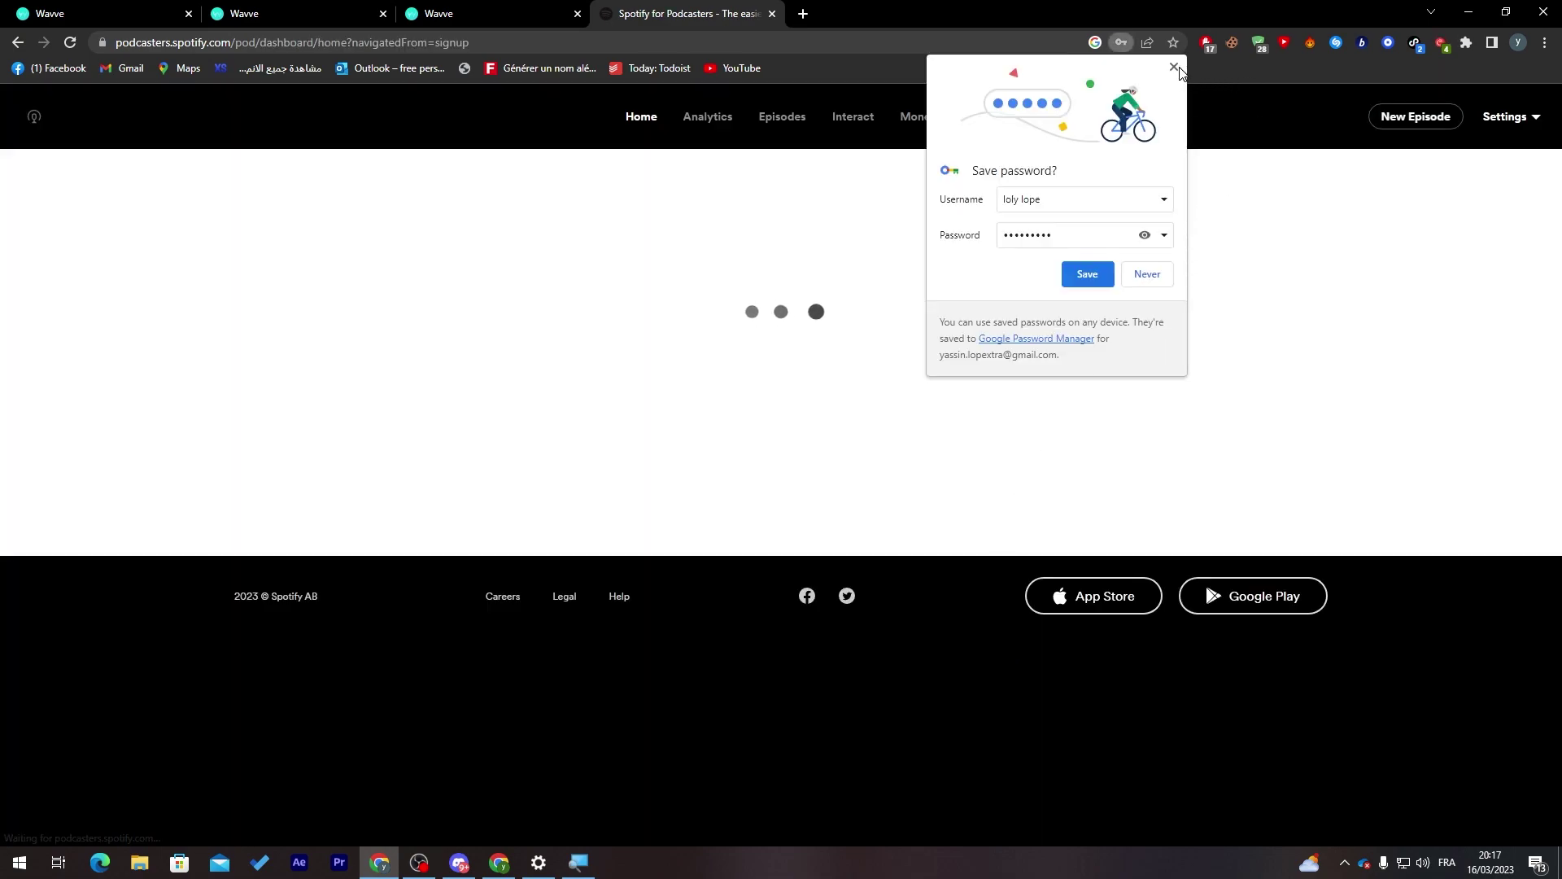
left_click(1174, 67)
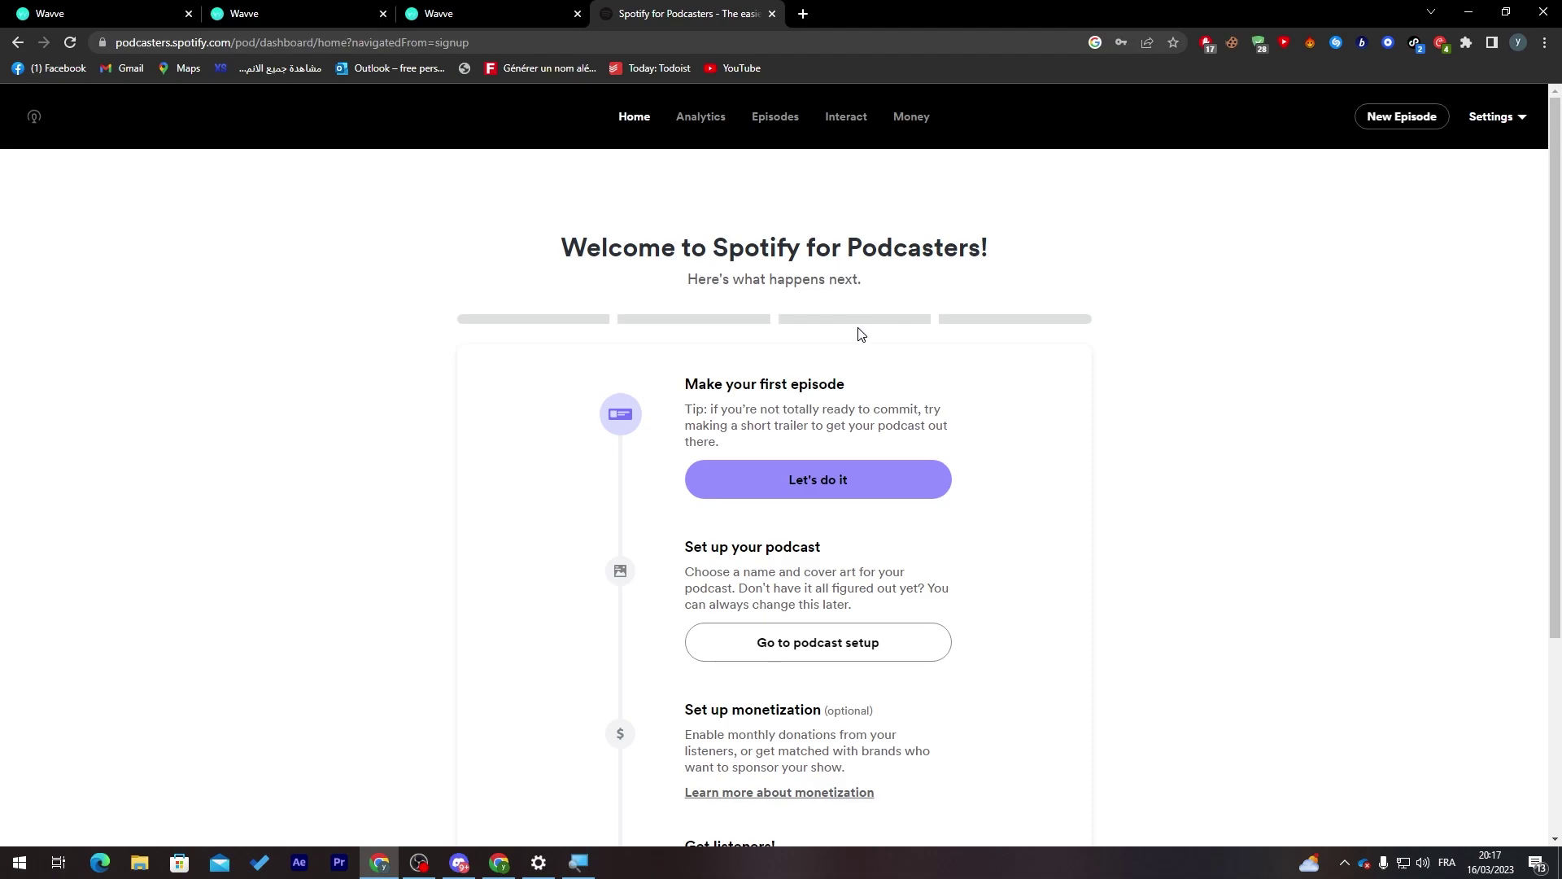
Start the first episode, switch to in-browser recording, allow the microphone and begin recording
left_click(795, 463)
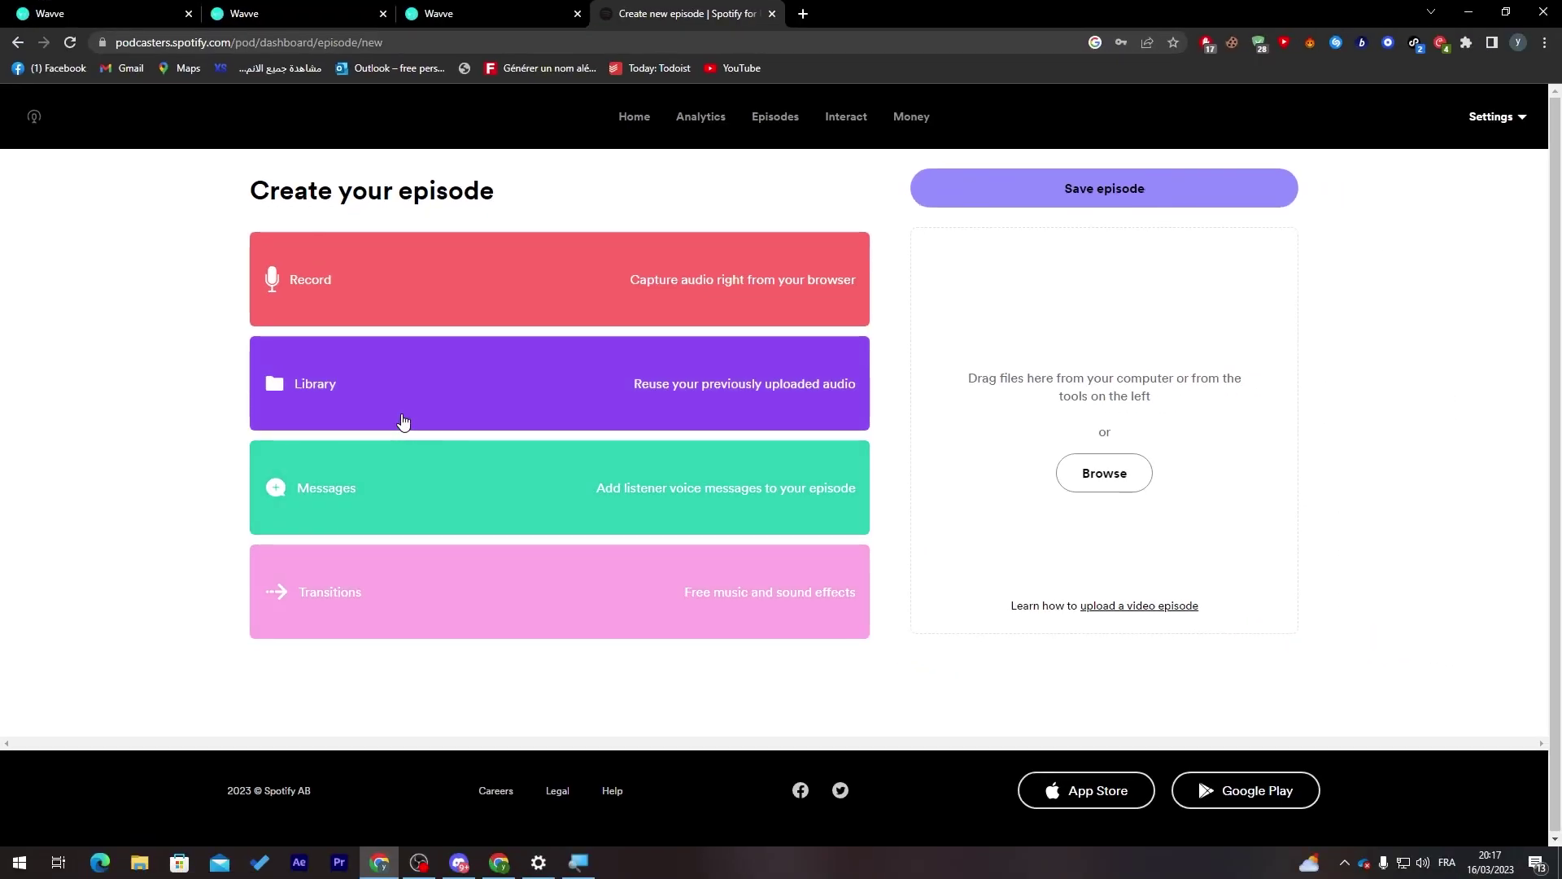
left_click(368, 387)
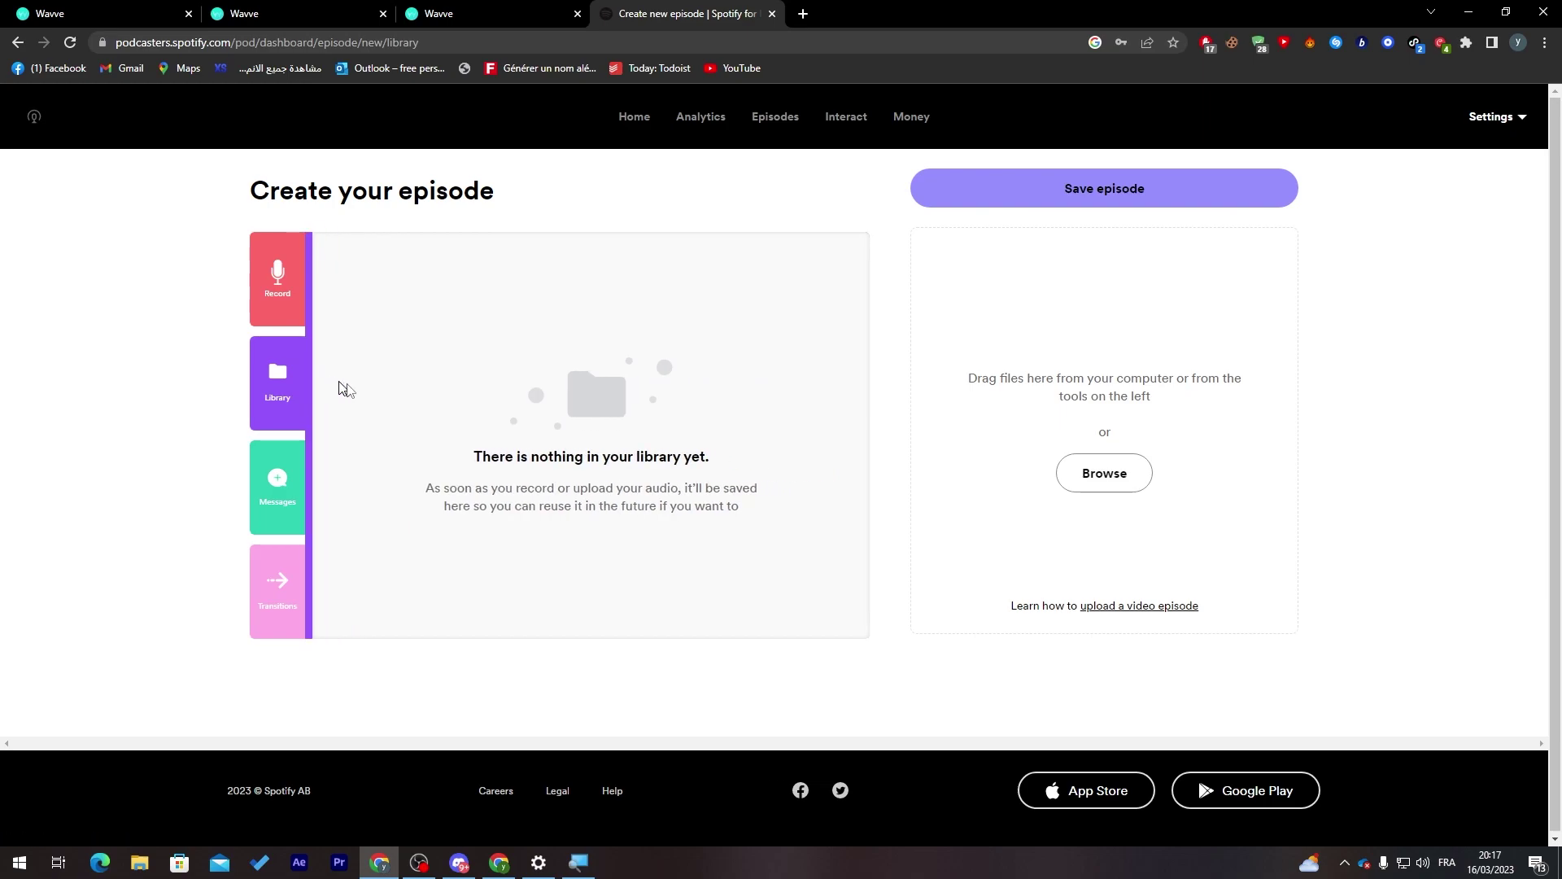
left_click_drag(513, 462, 677, 460)
left_click(676, 460)
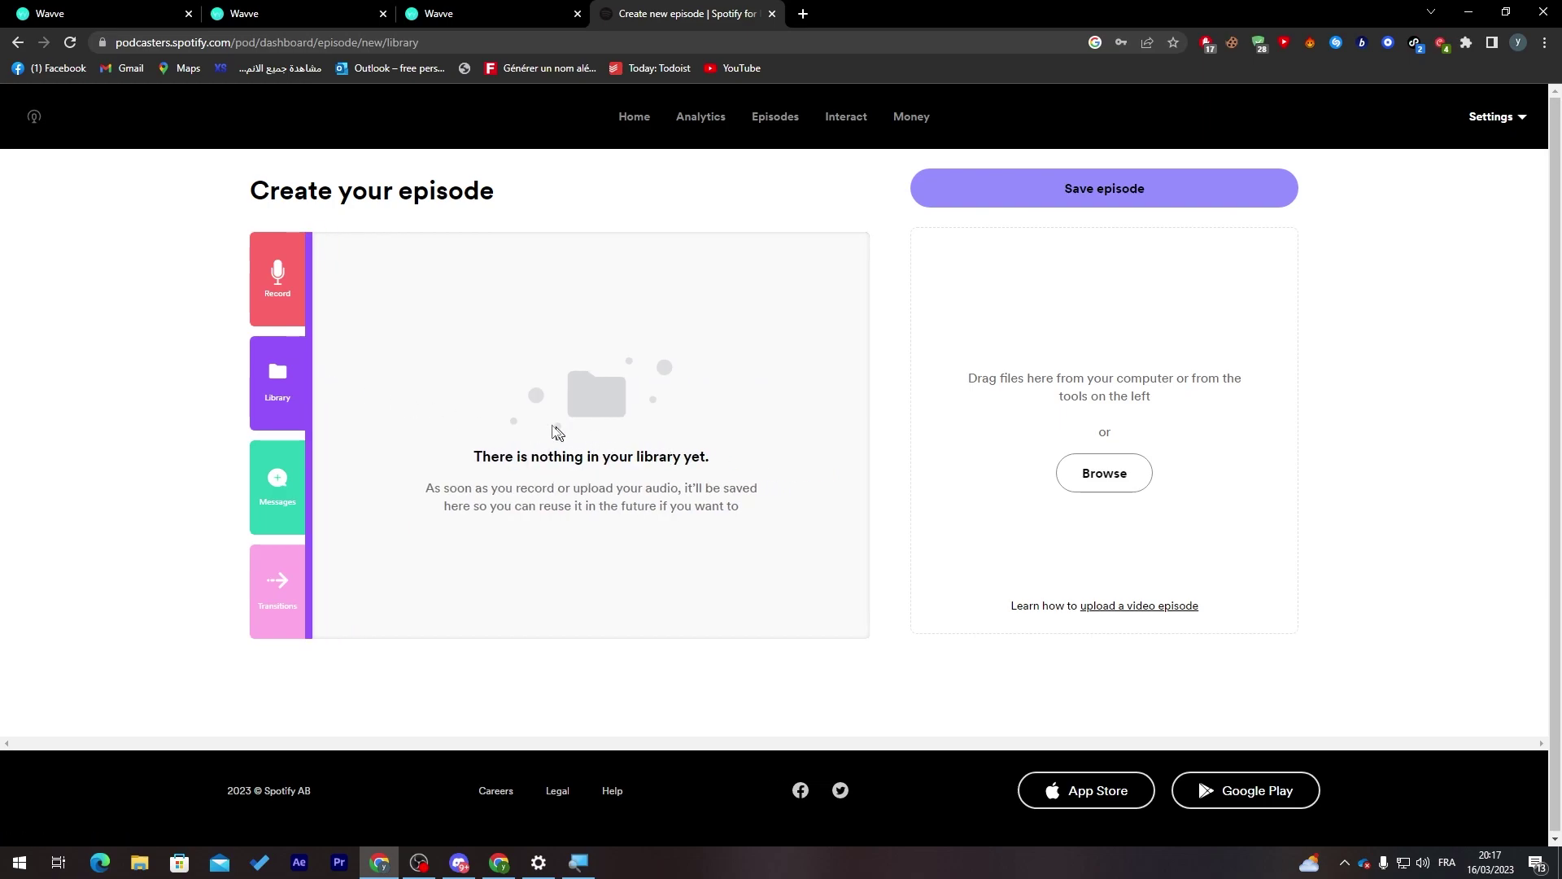
left_click(295, 295)
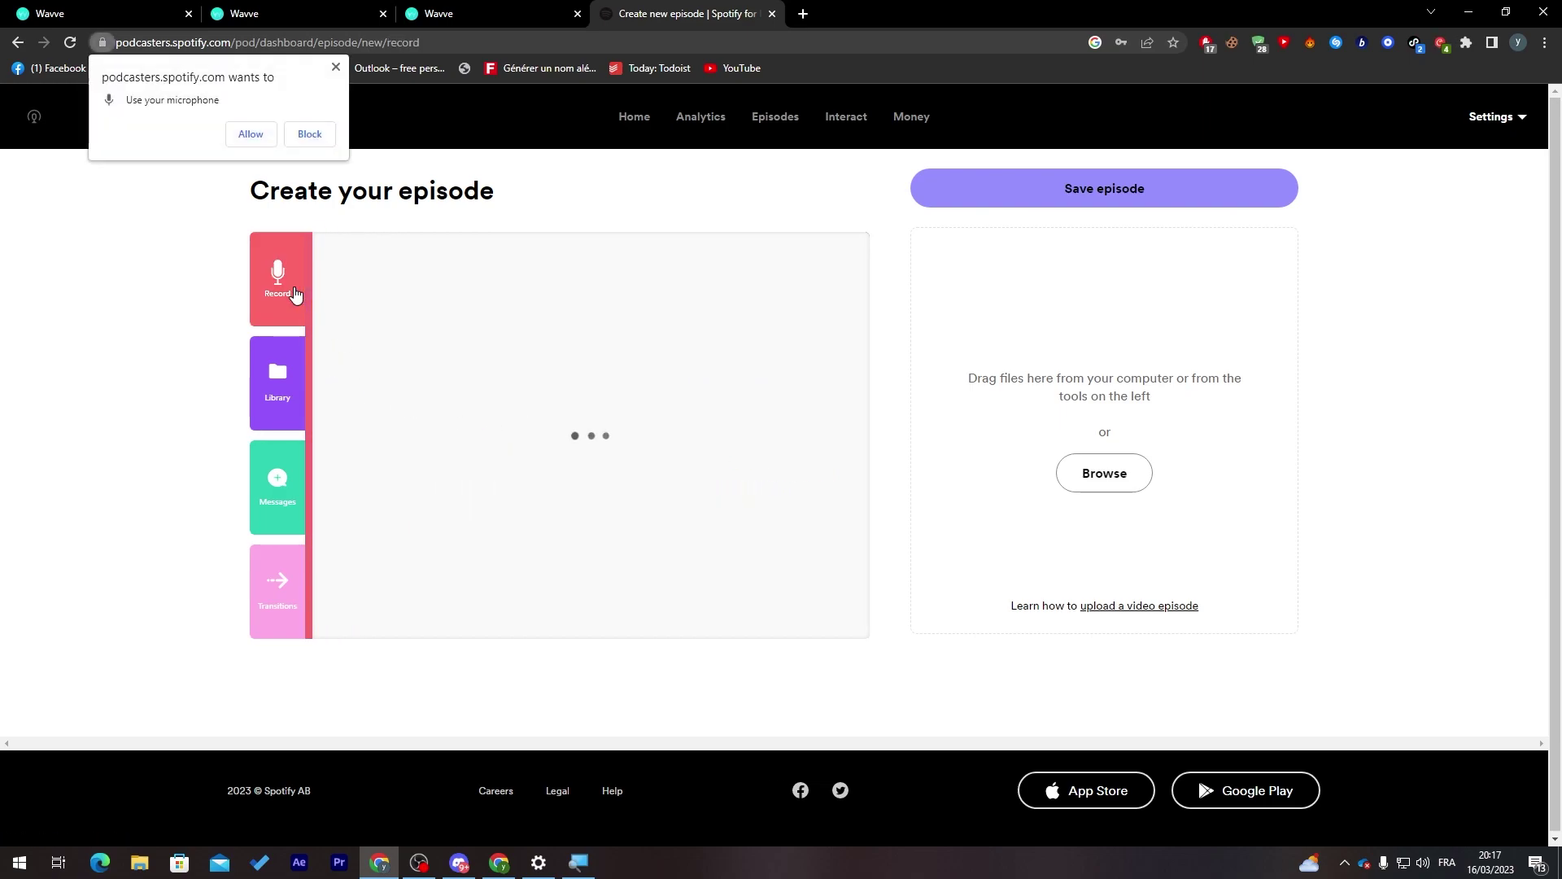
left_click(252, 135)
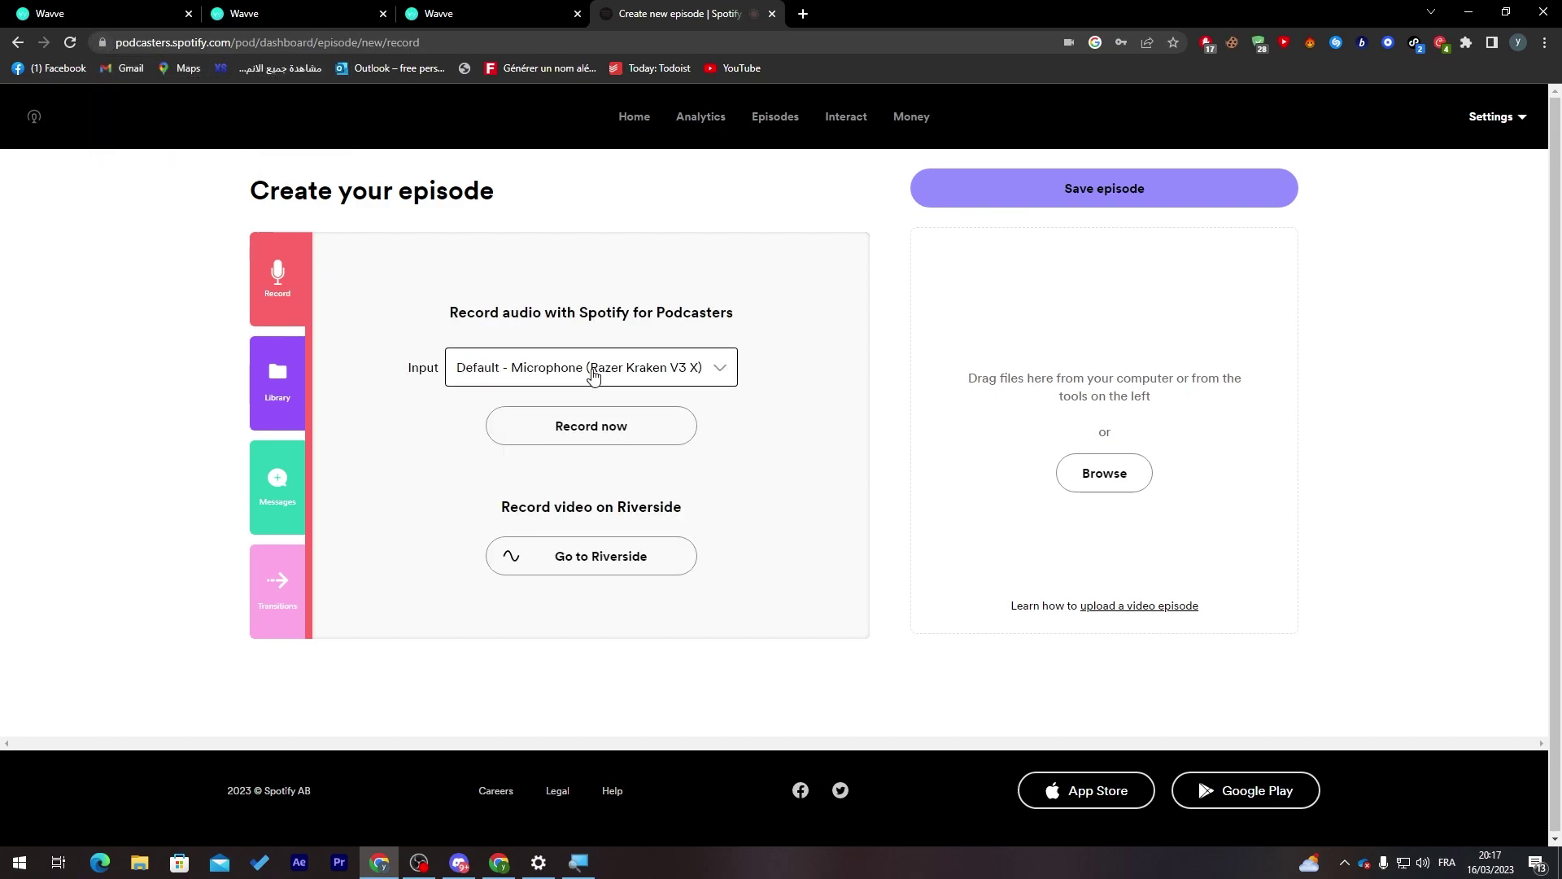
left_click(557, 439)
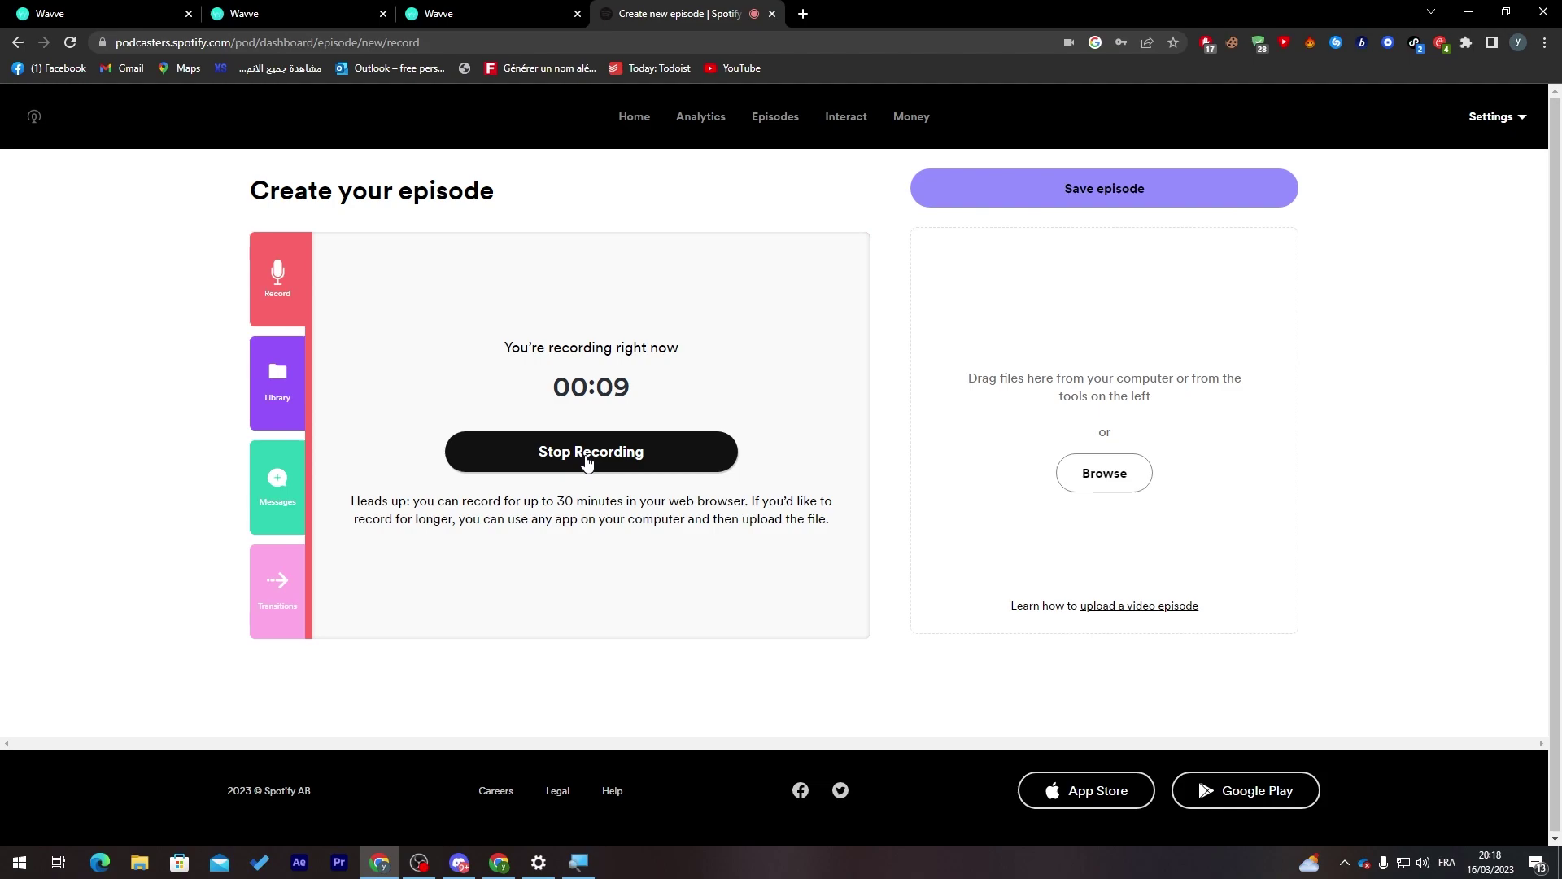
Stop the recording, add the 11-second clip to the episode, preview it and save
left_click(627, 454)
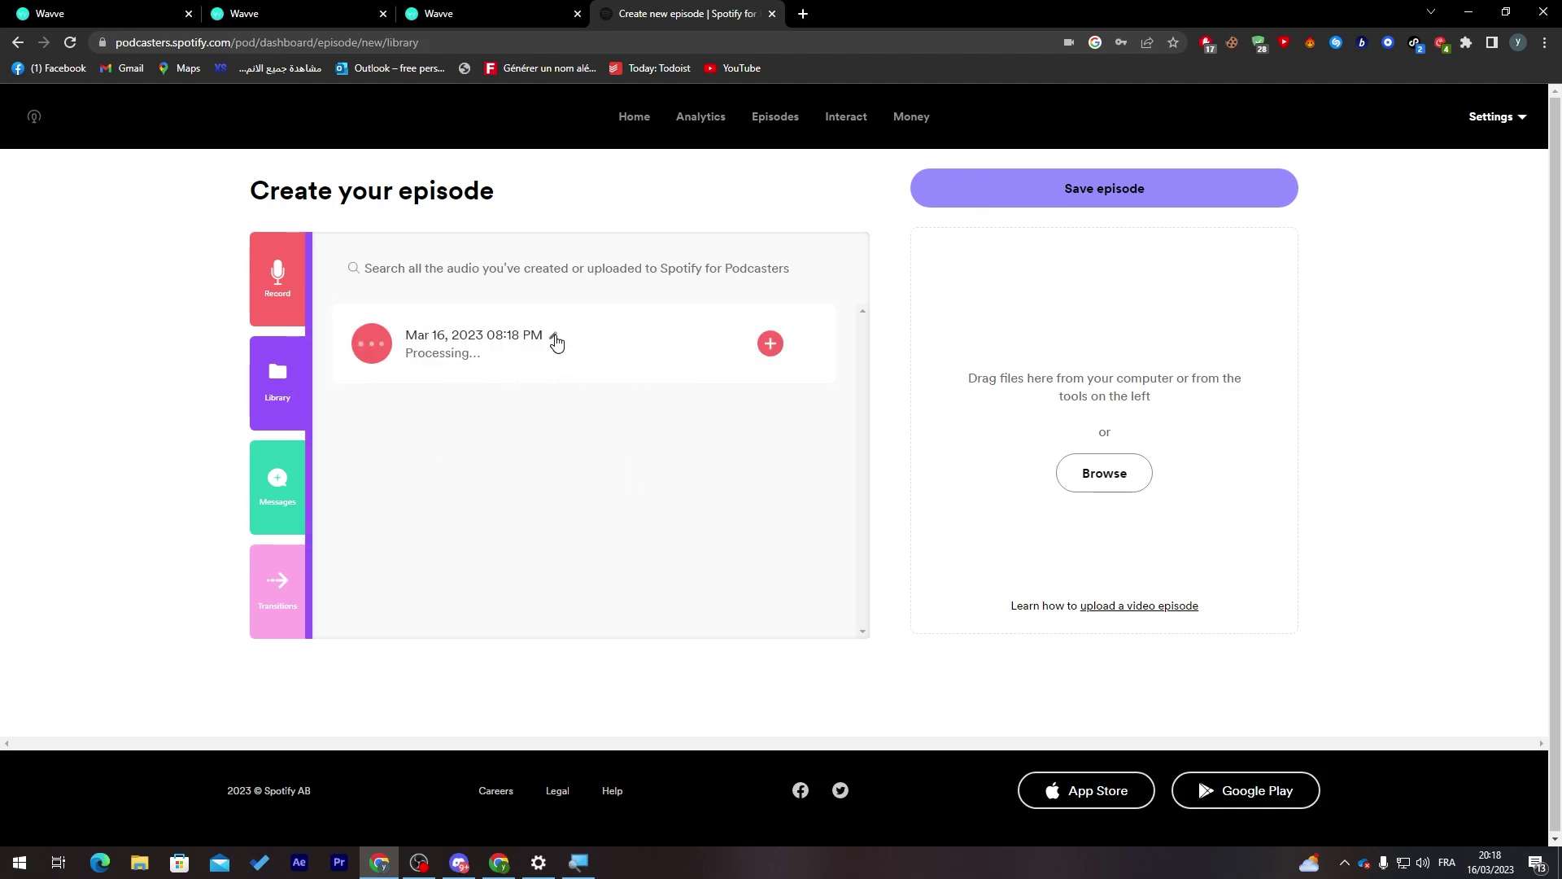
left_click(771, 343)
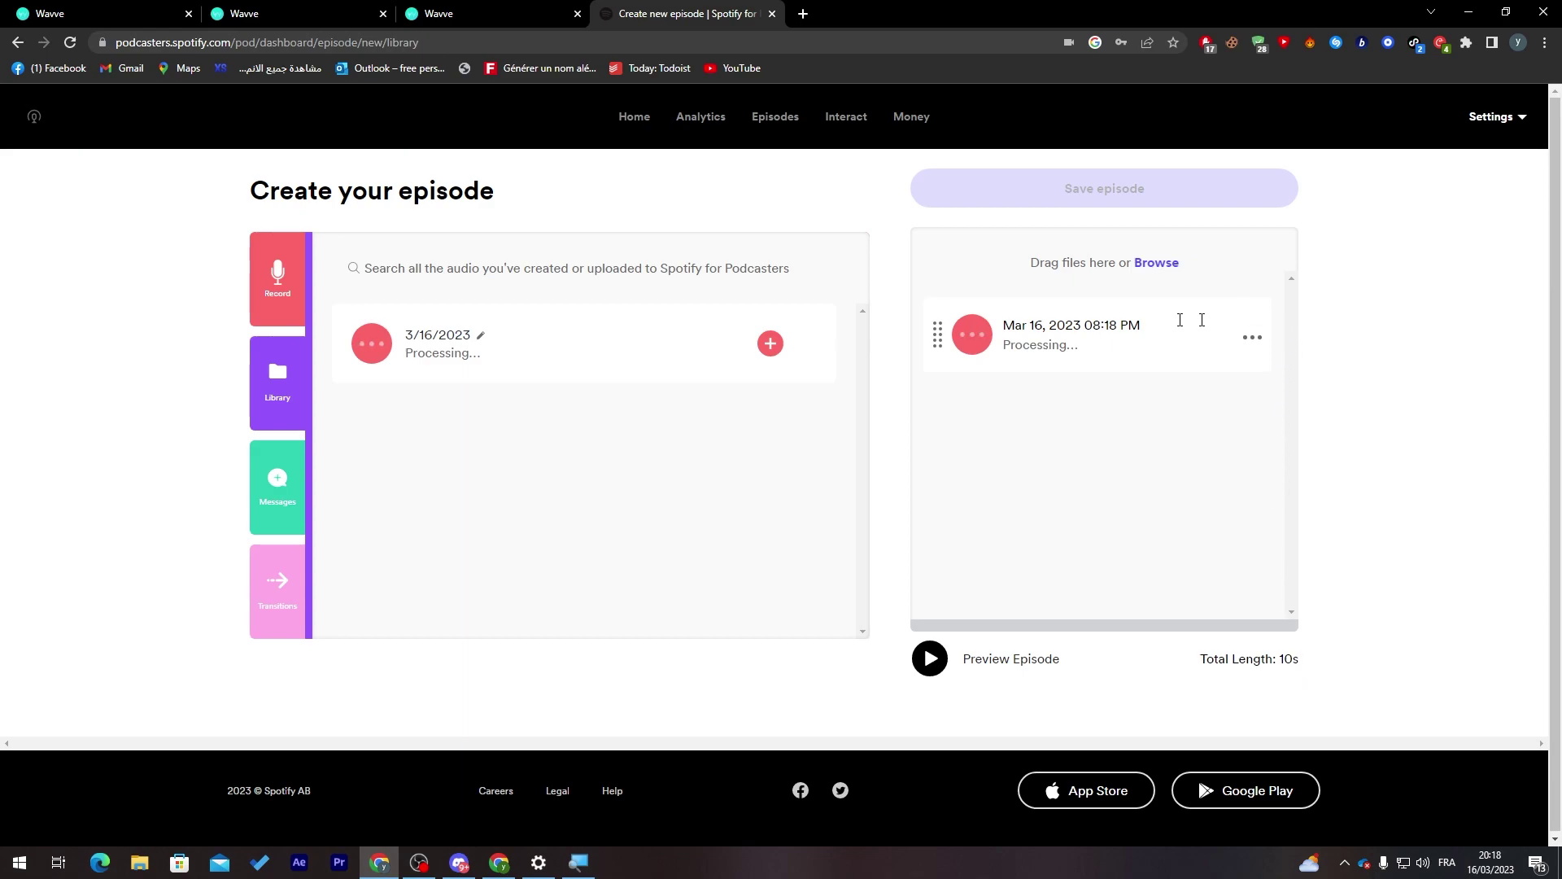
left_click(1253, 337)
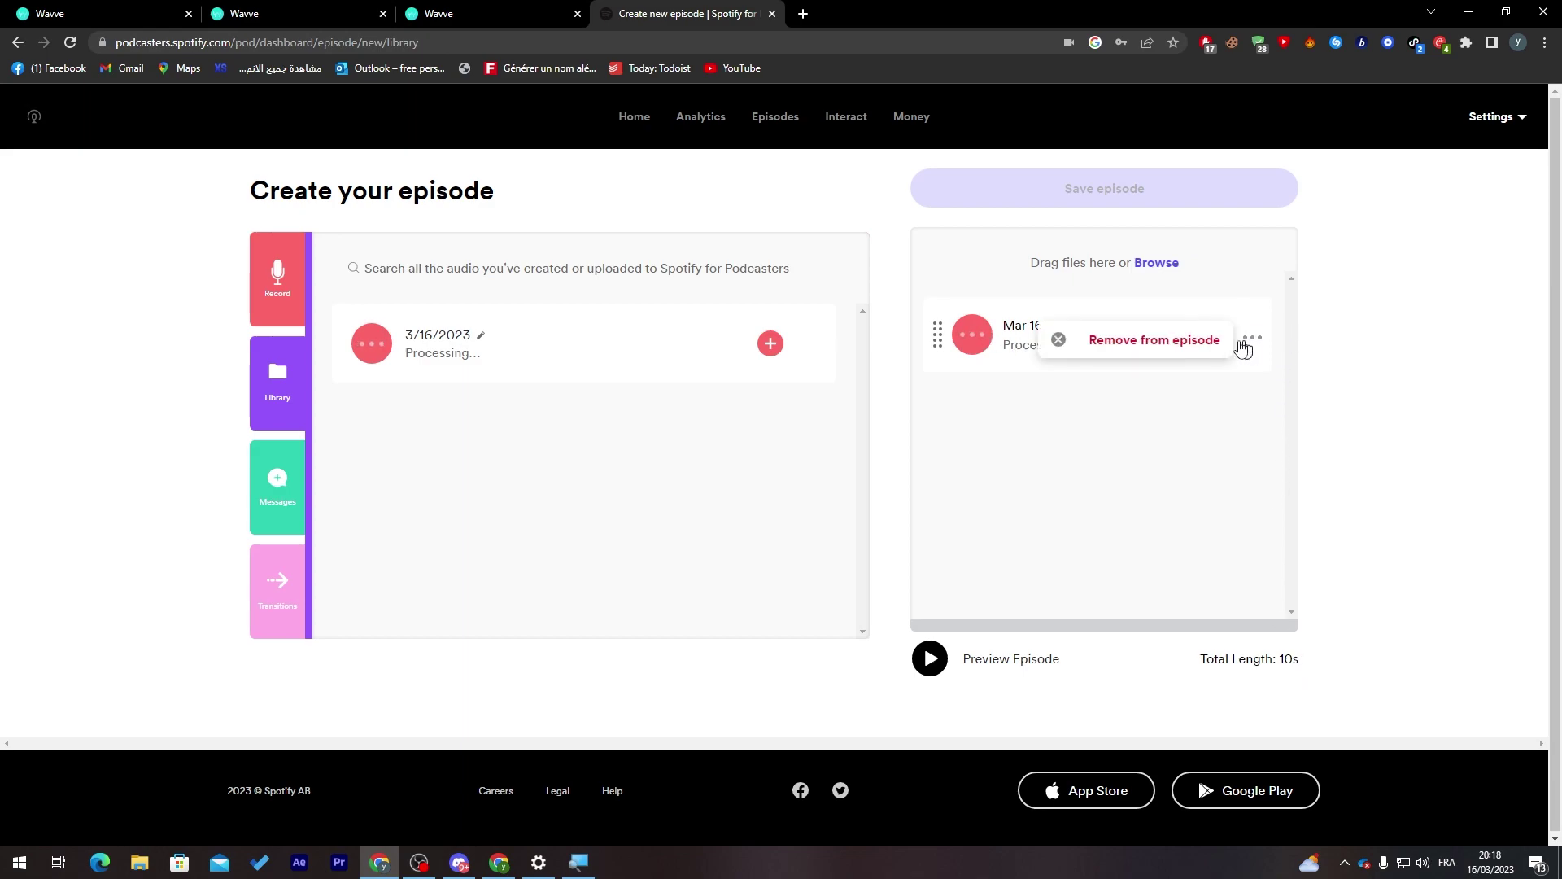
left_click(939, 345)
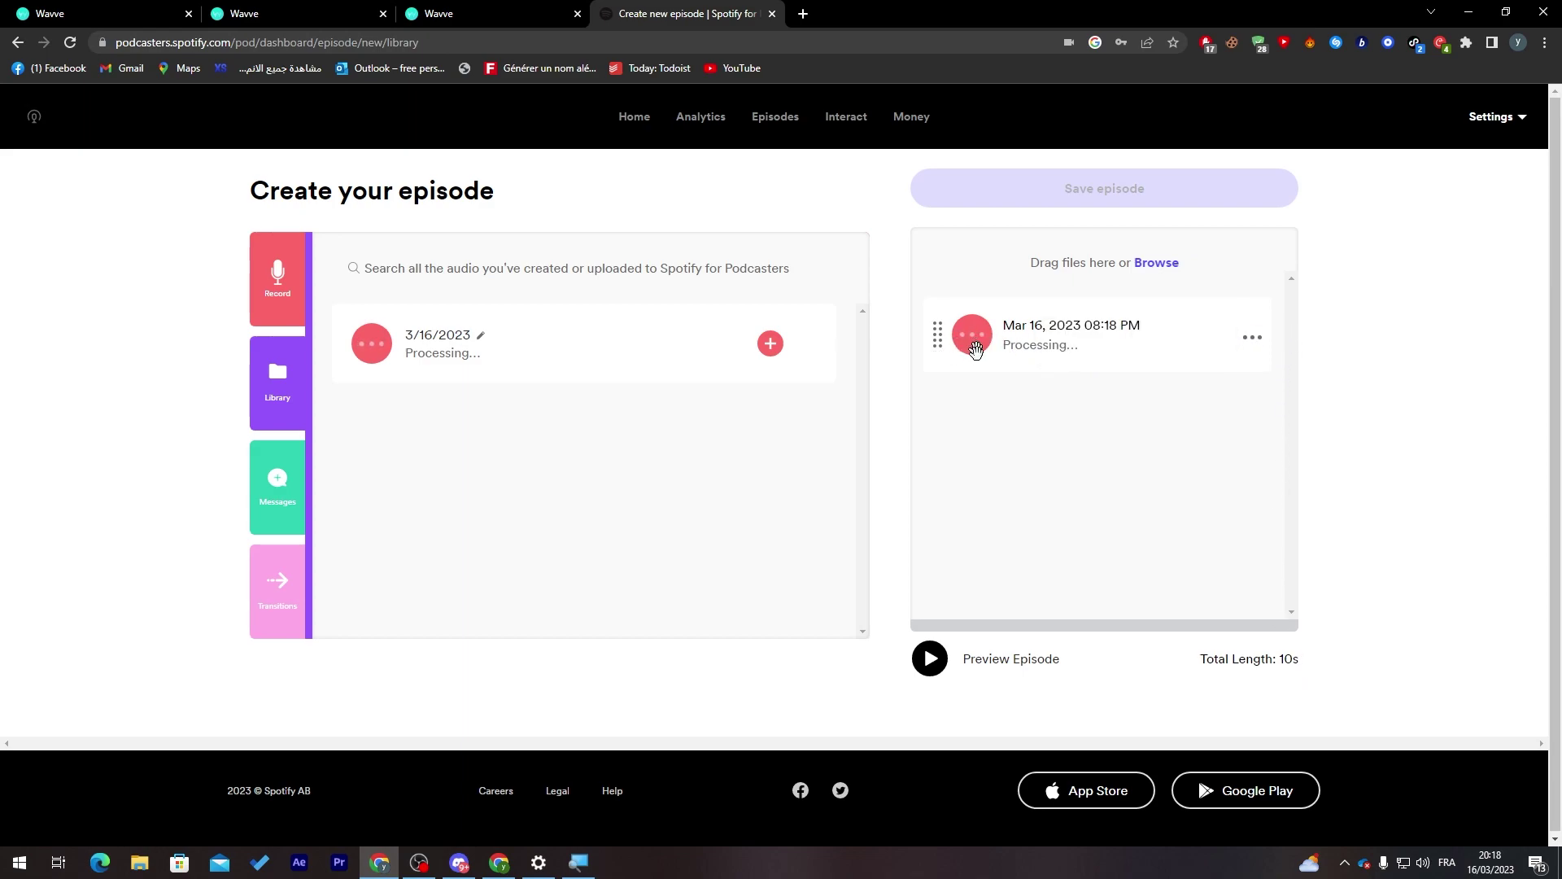
left_click(930, 658)
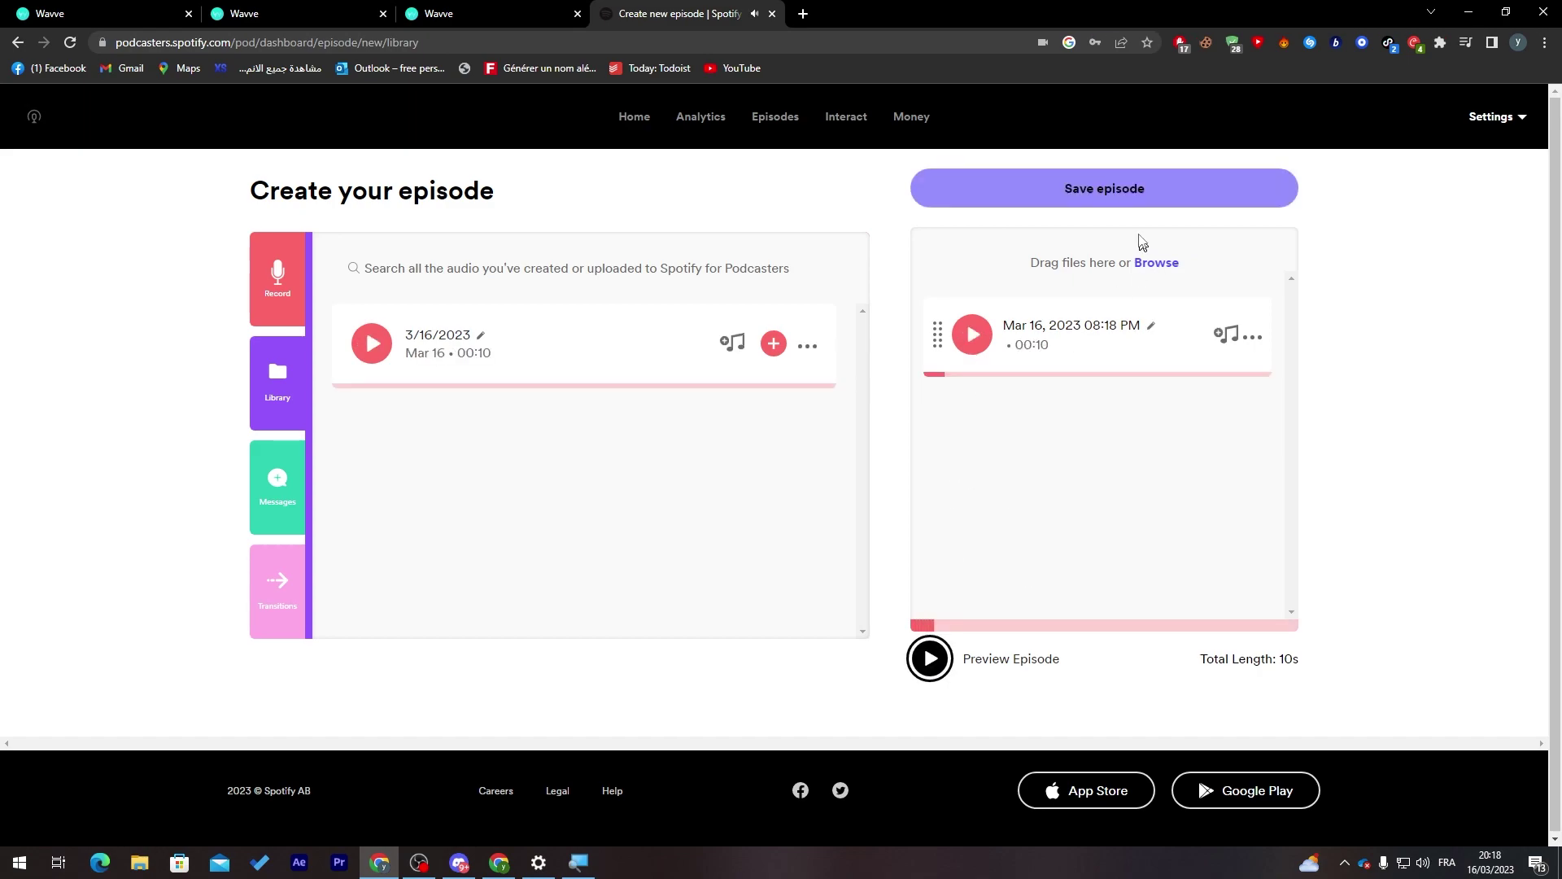
left_click(1101, 187)
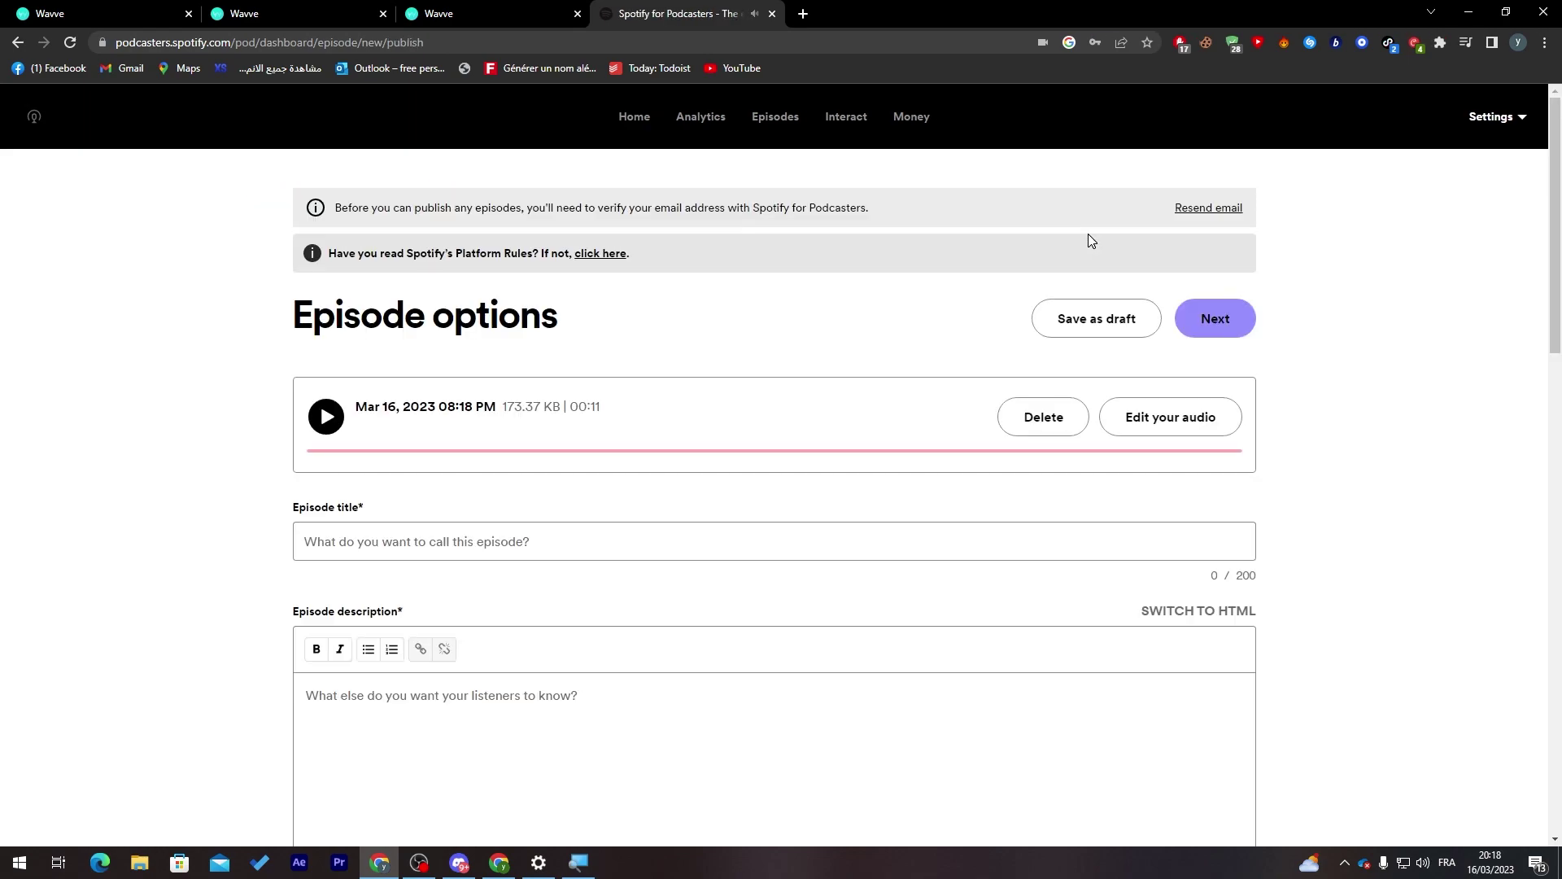
Title and describe the episode 'Podcast Number 1' and set its publish date to Now
scroll(469, 269, "down", 3)
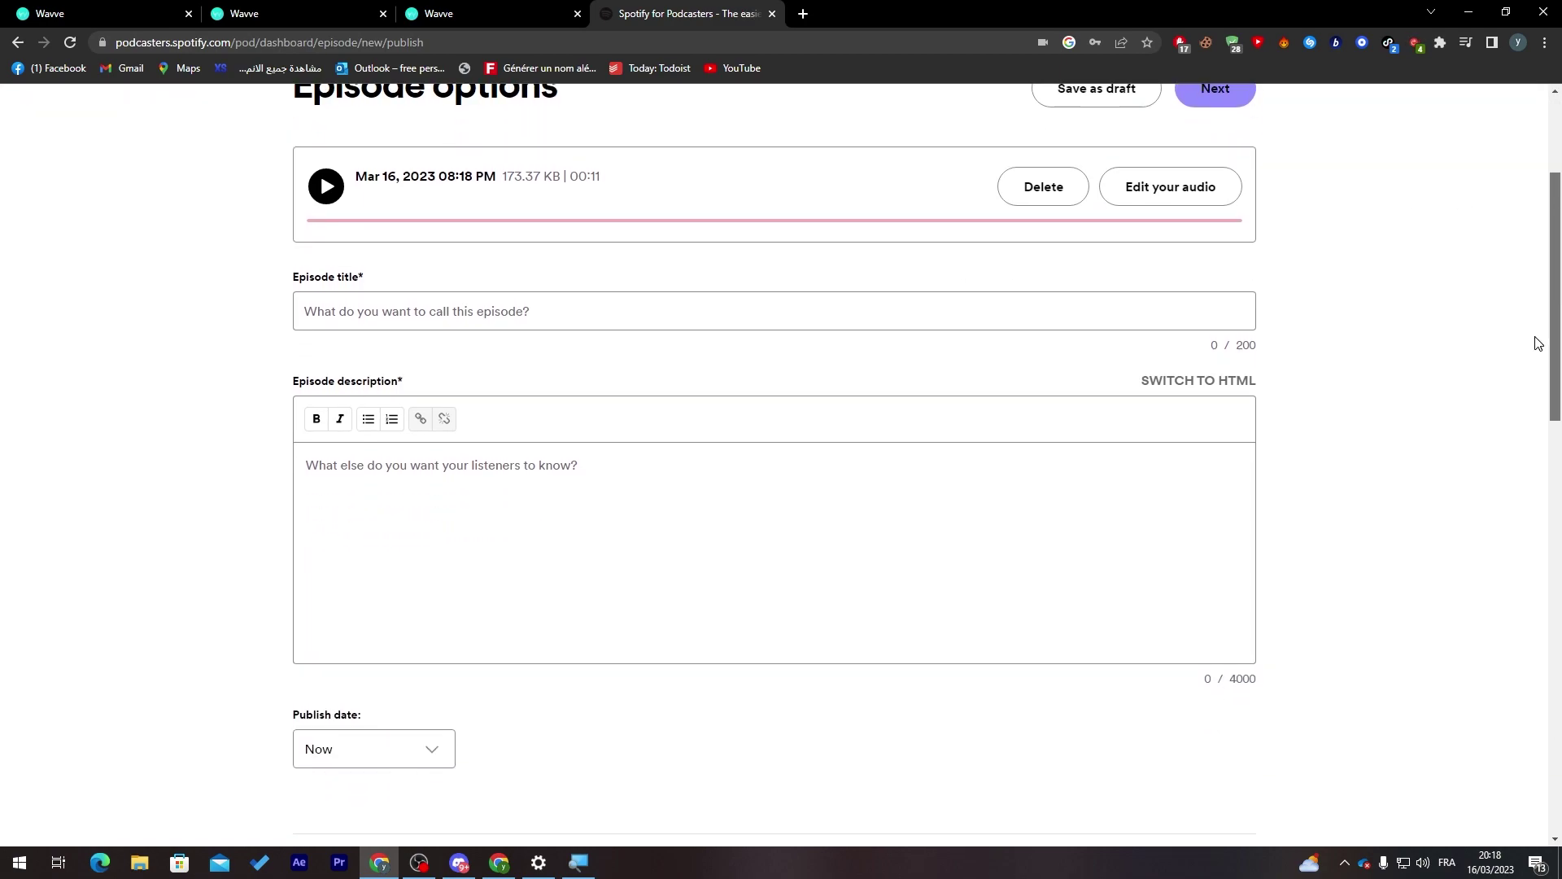
left_click(656, 306)
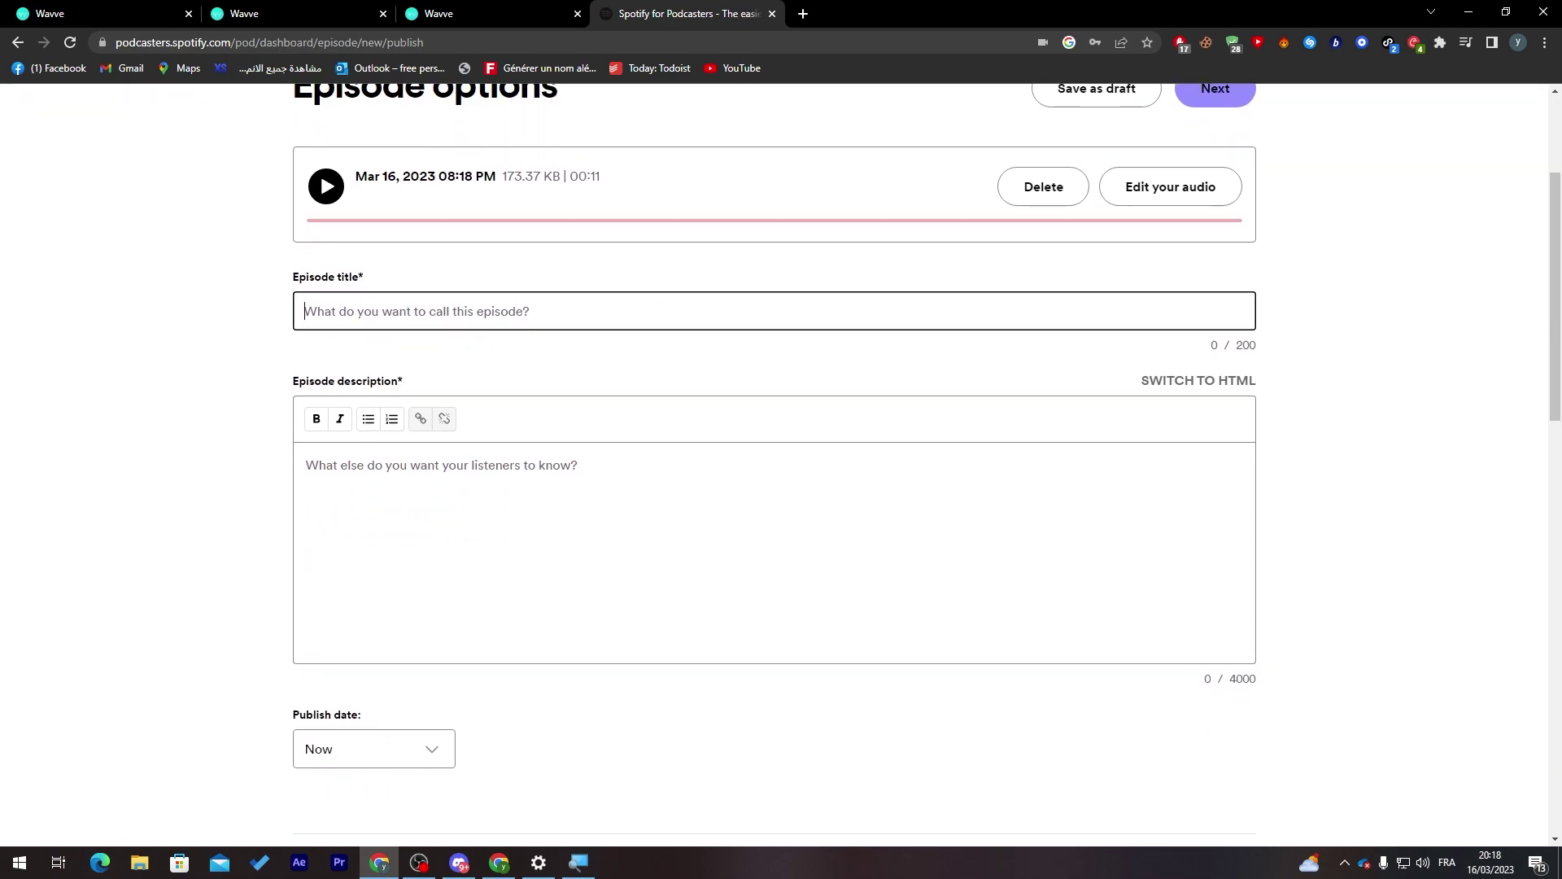
type("Podcast Number 1")
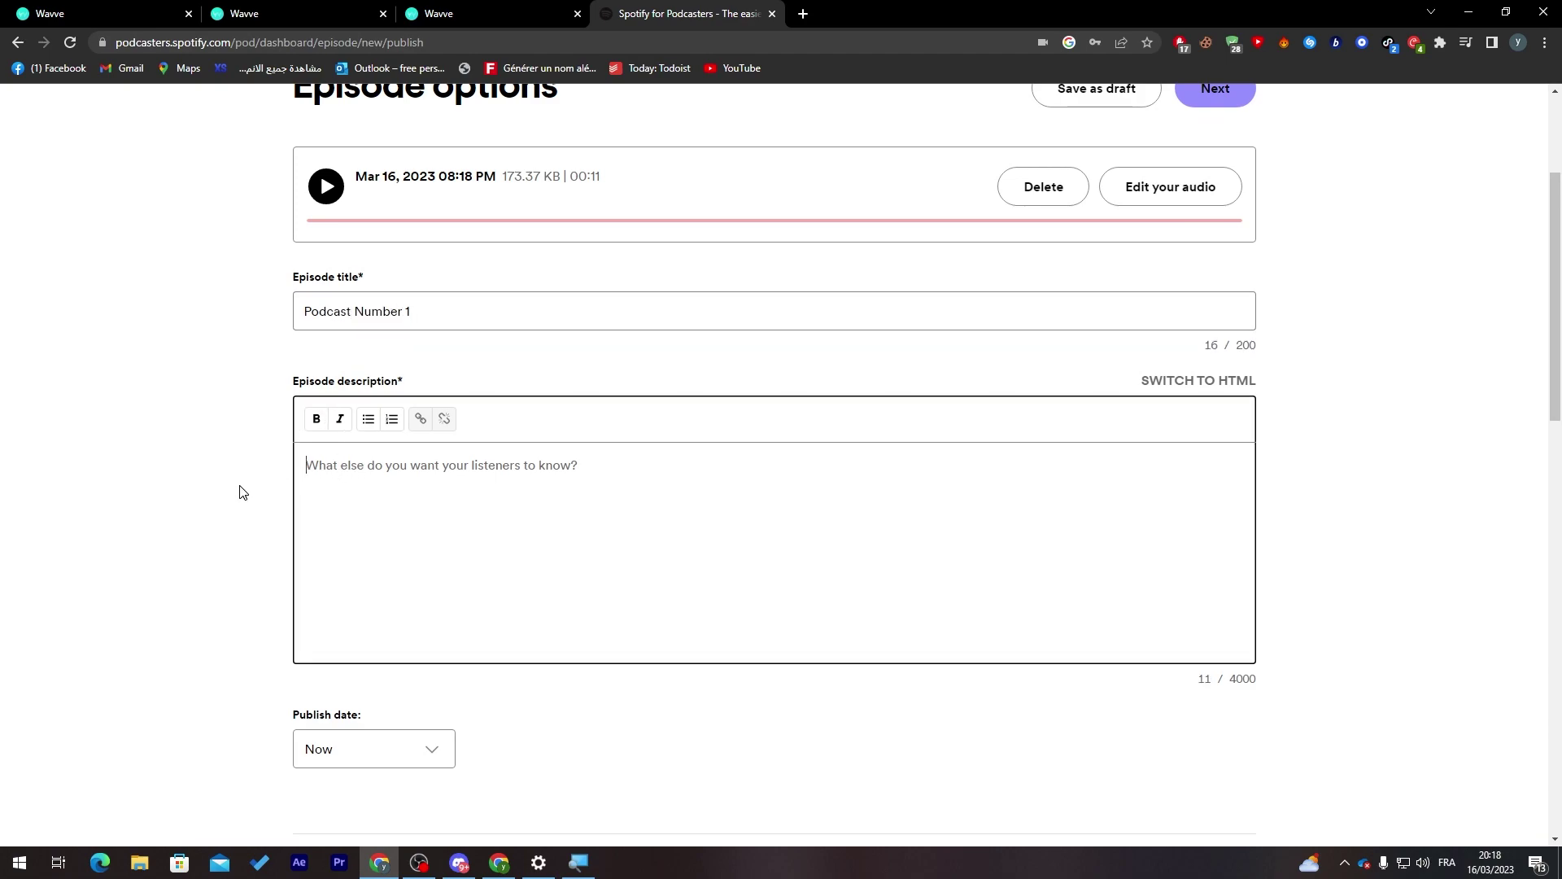
key("shift+Tab")
key("ctrl+c")
key("Tab")
key("ctrl+v")
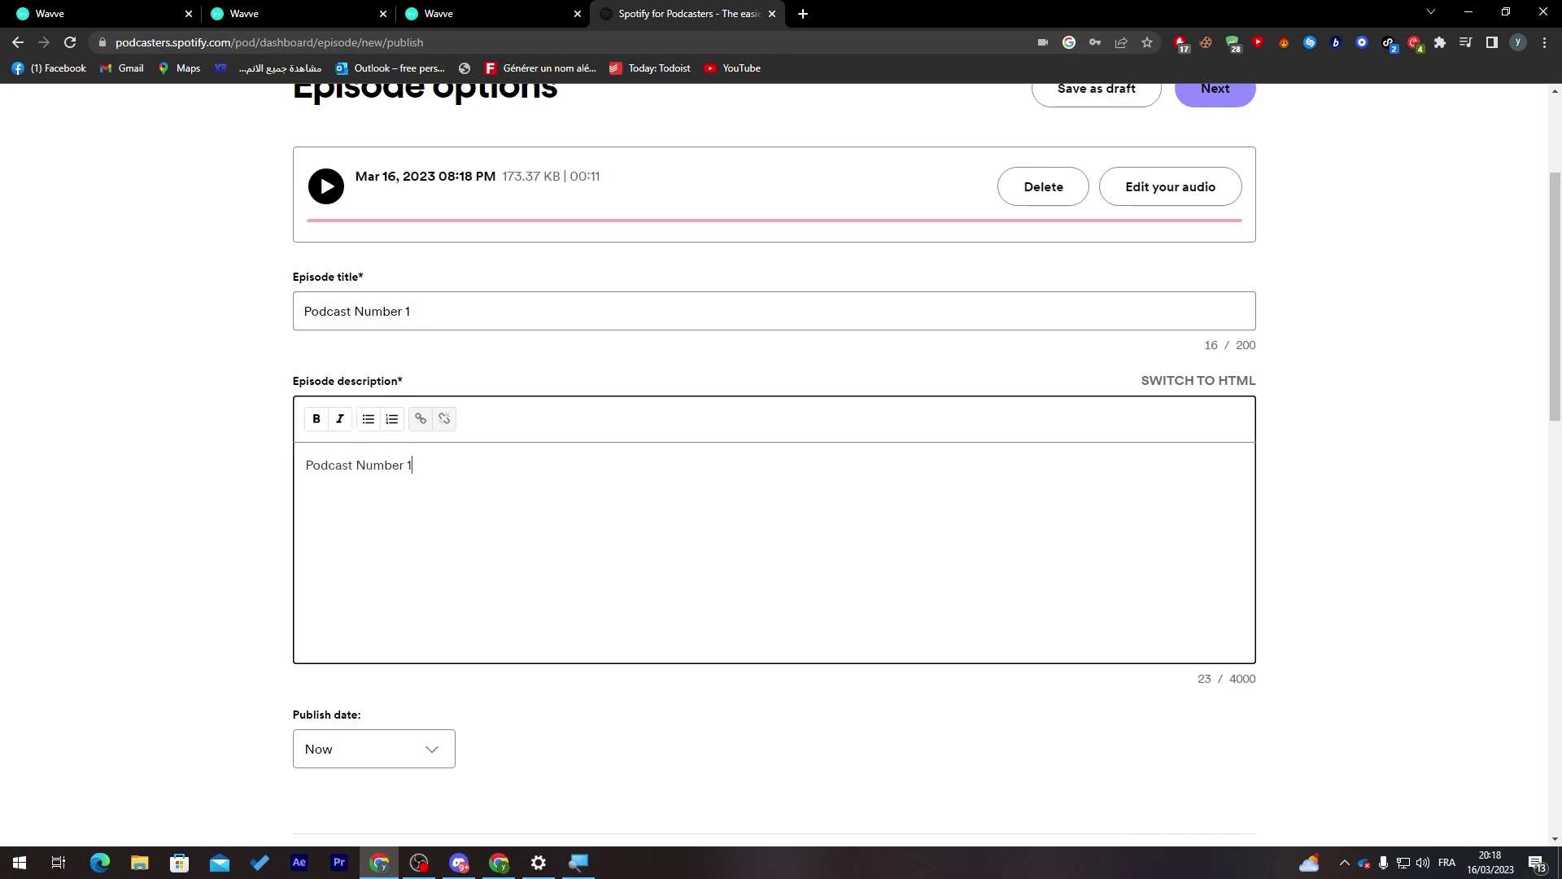
scroll(1408, 456, "down", 3)
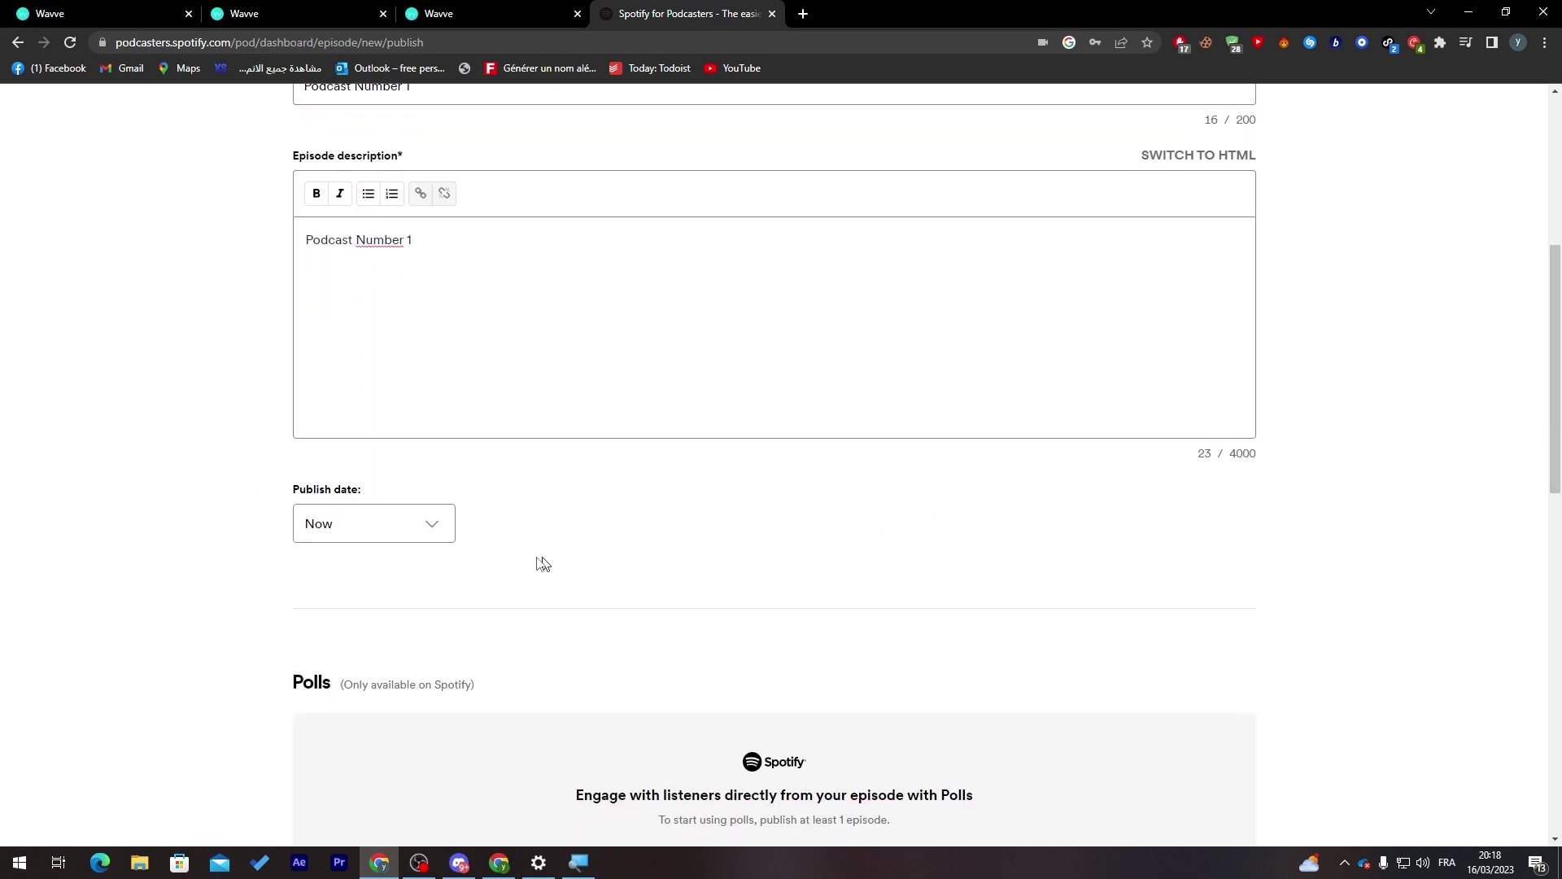
left_click(354, 536)
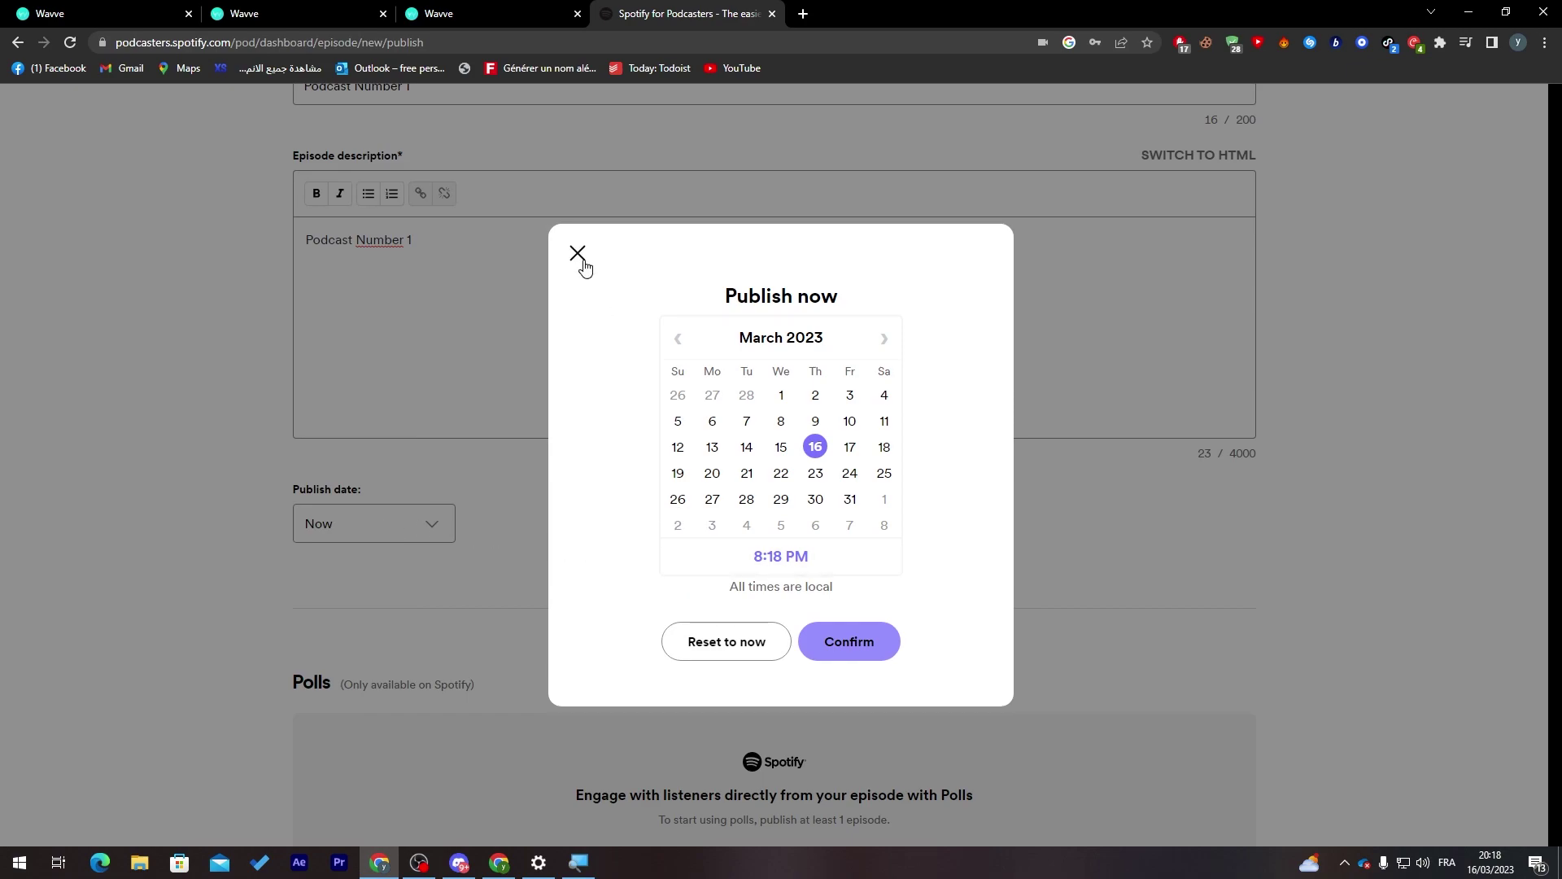
left_click(853, 654)
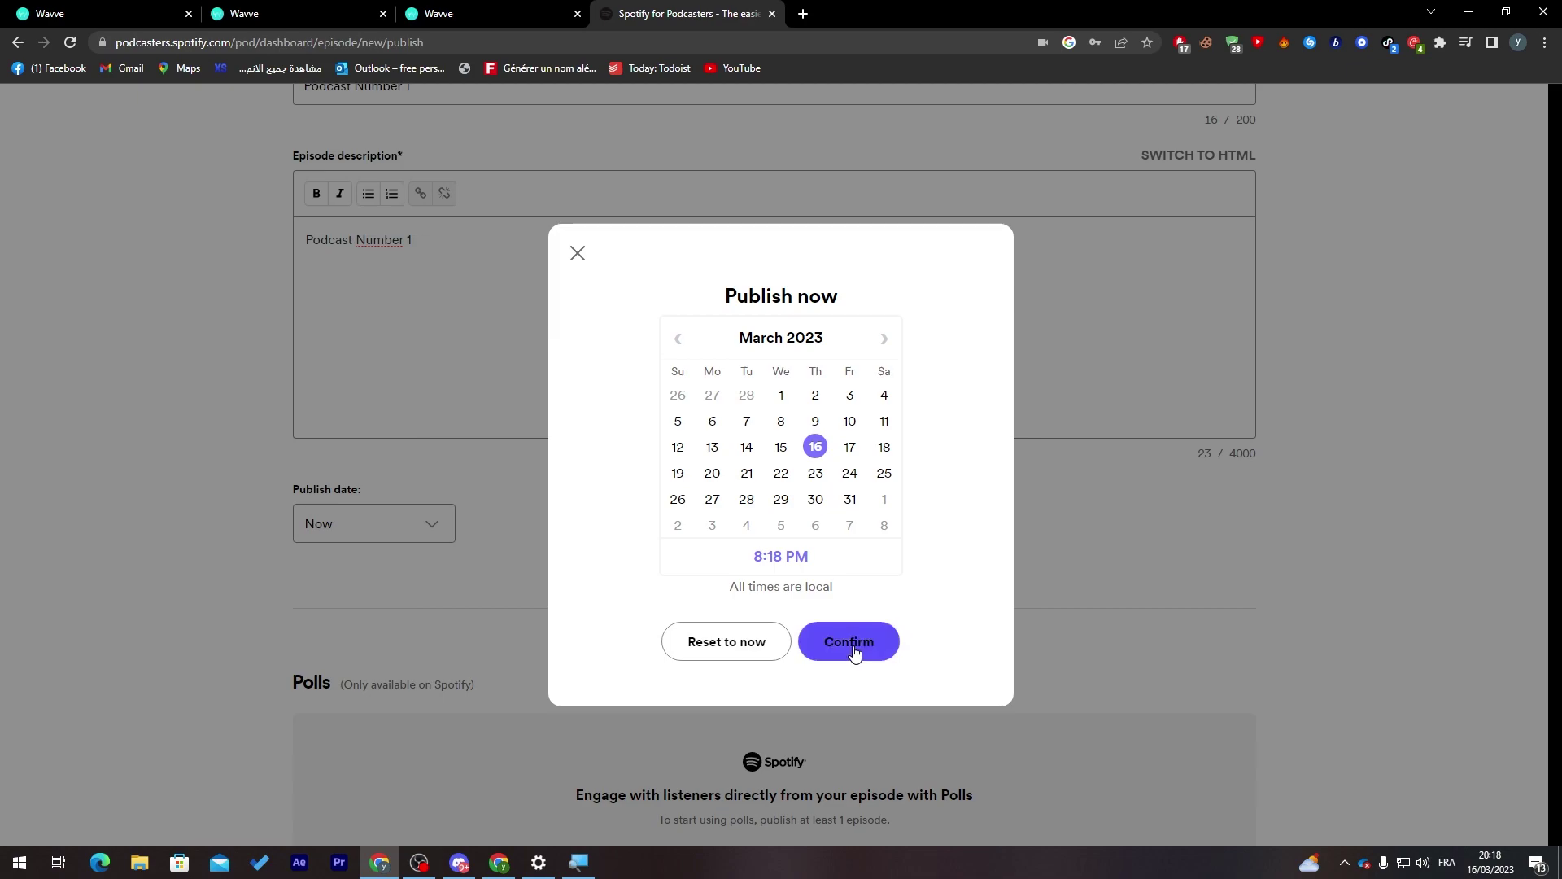
Reopen the unfinished 'Podcast Number 1' draft in the Episode options editor
scroll(1294, 513, "down", 5)
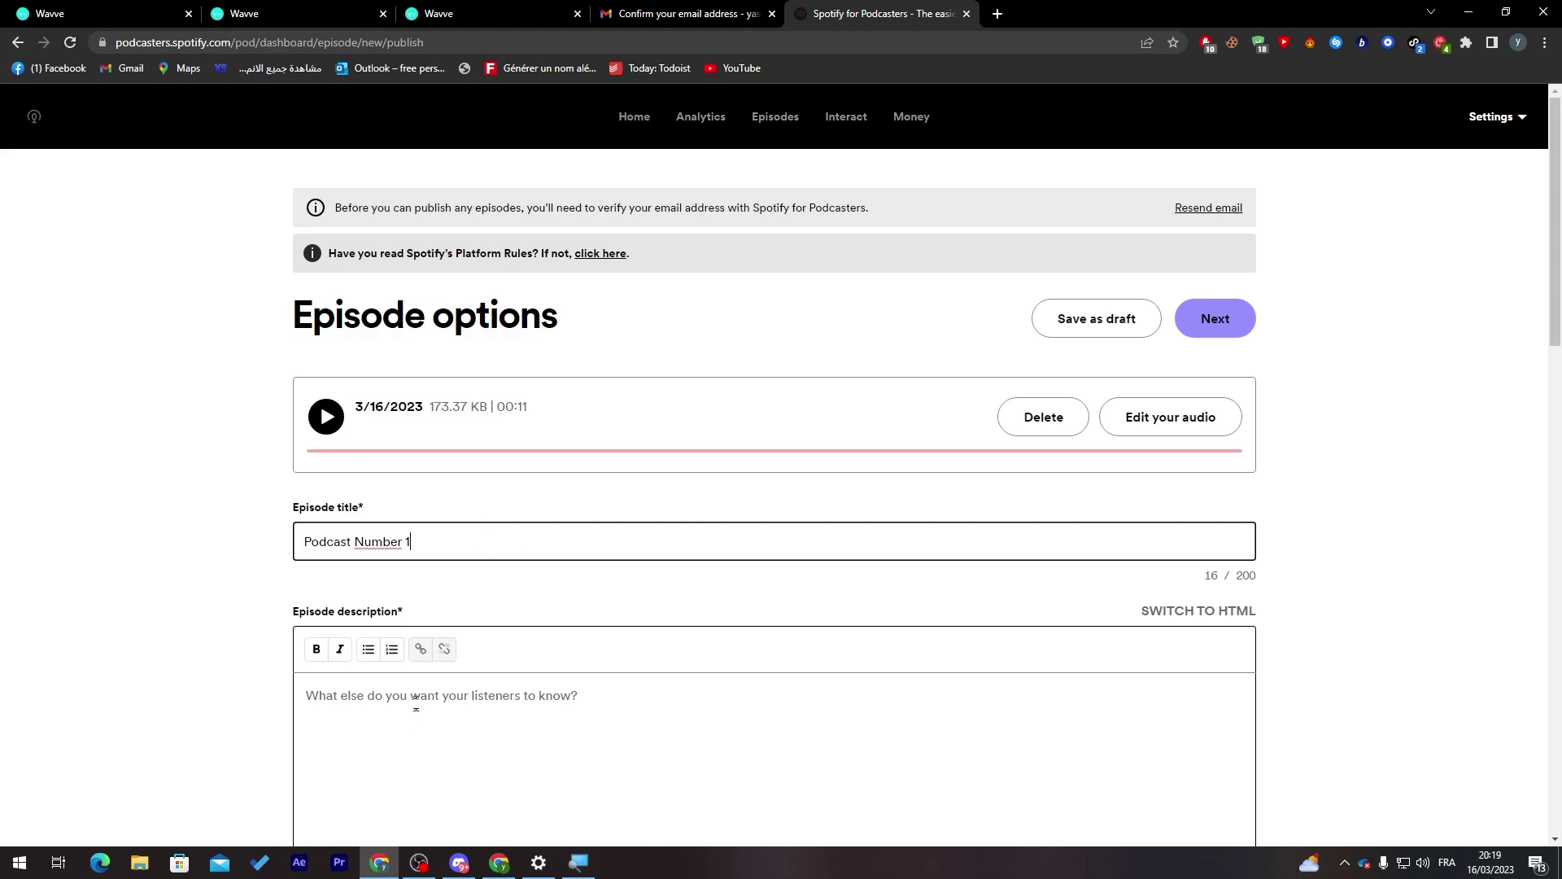
left_click(1212, 326)
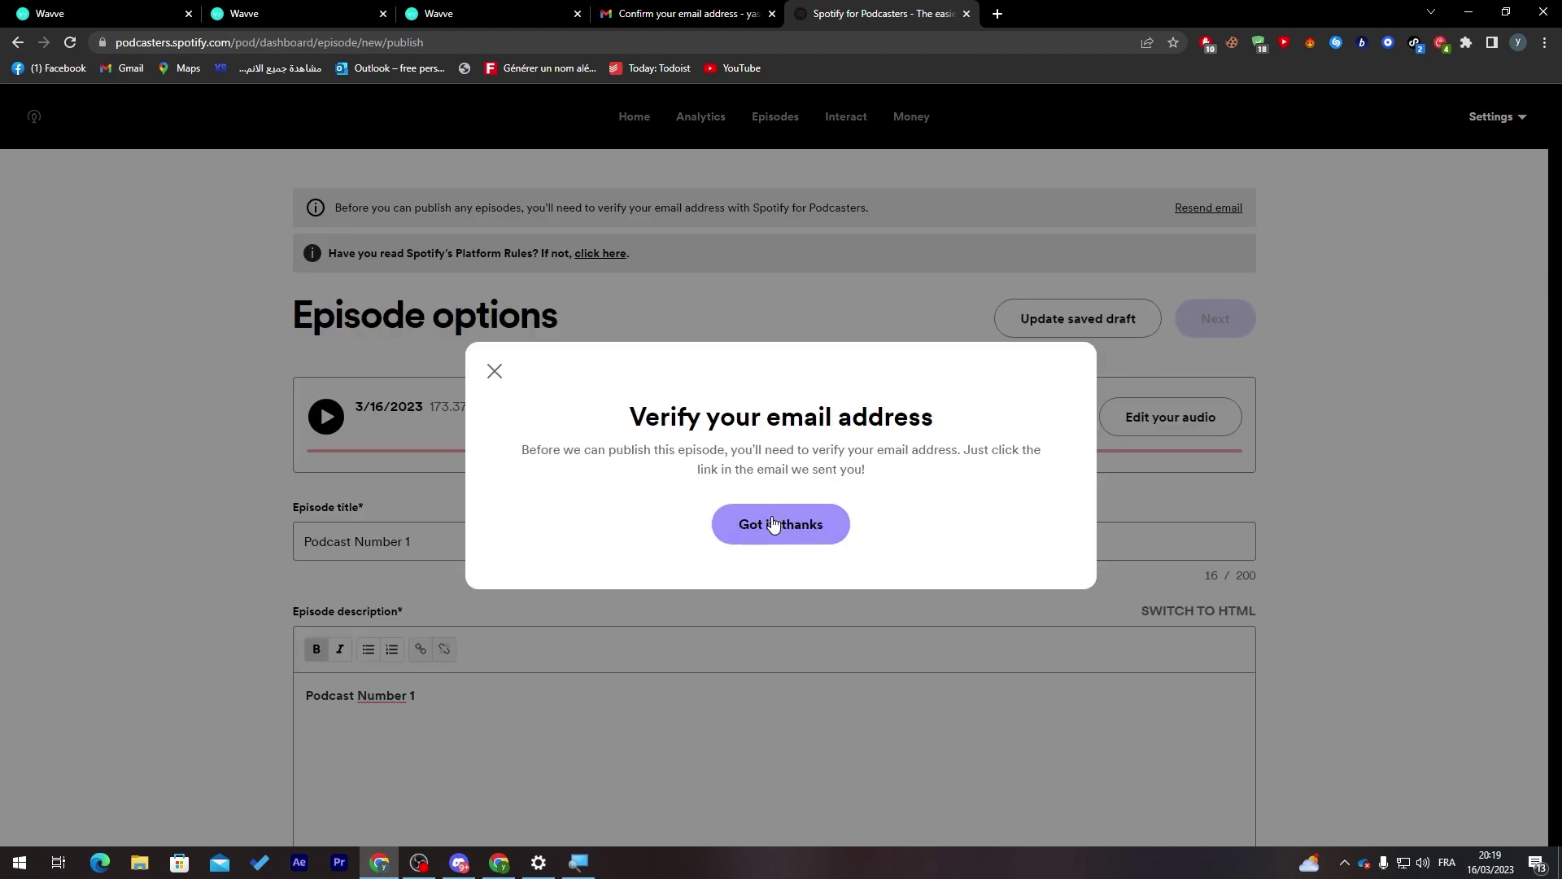
left_click_drag(610, 450, 761, 452)
left_click(770, 463)
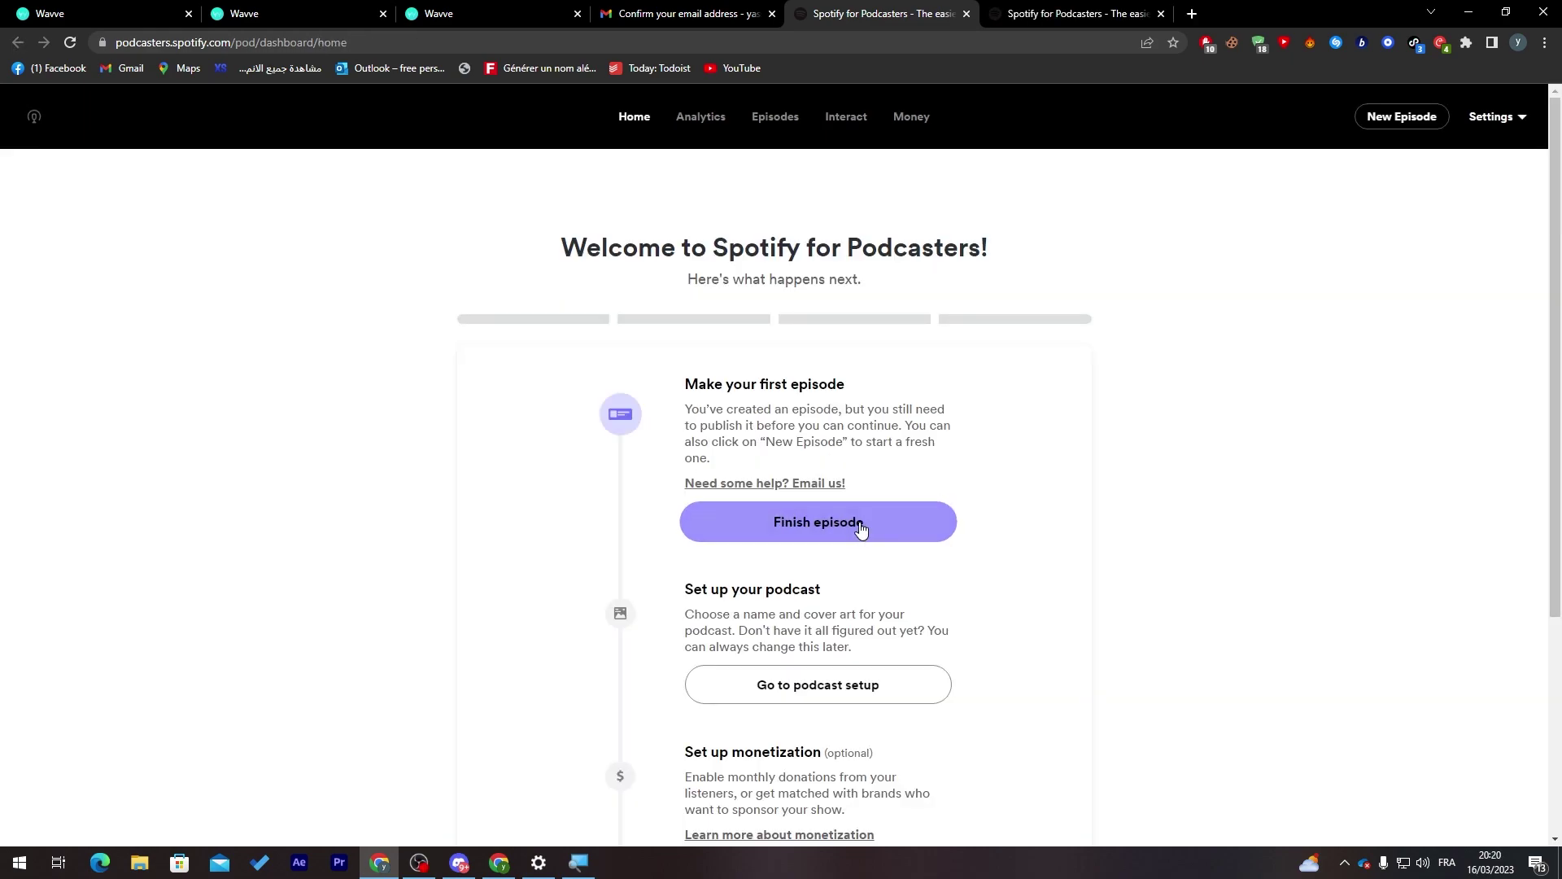
left_click(861, 526)
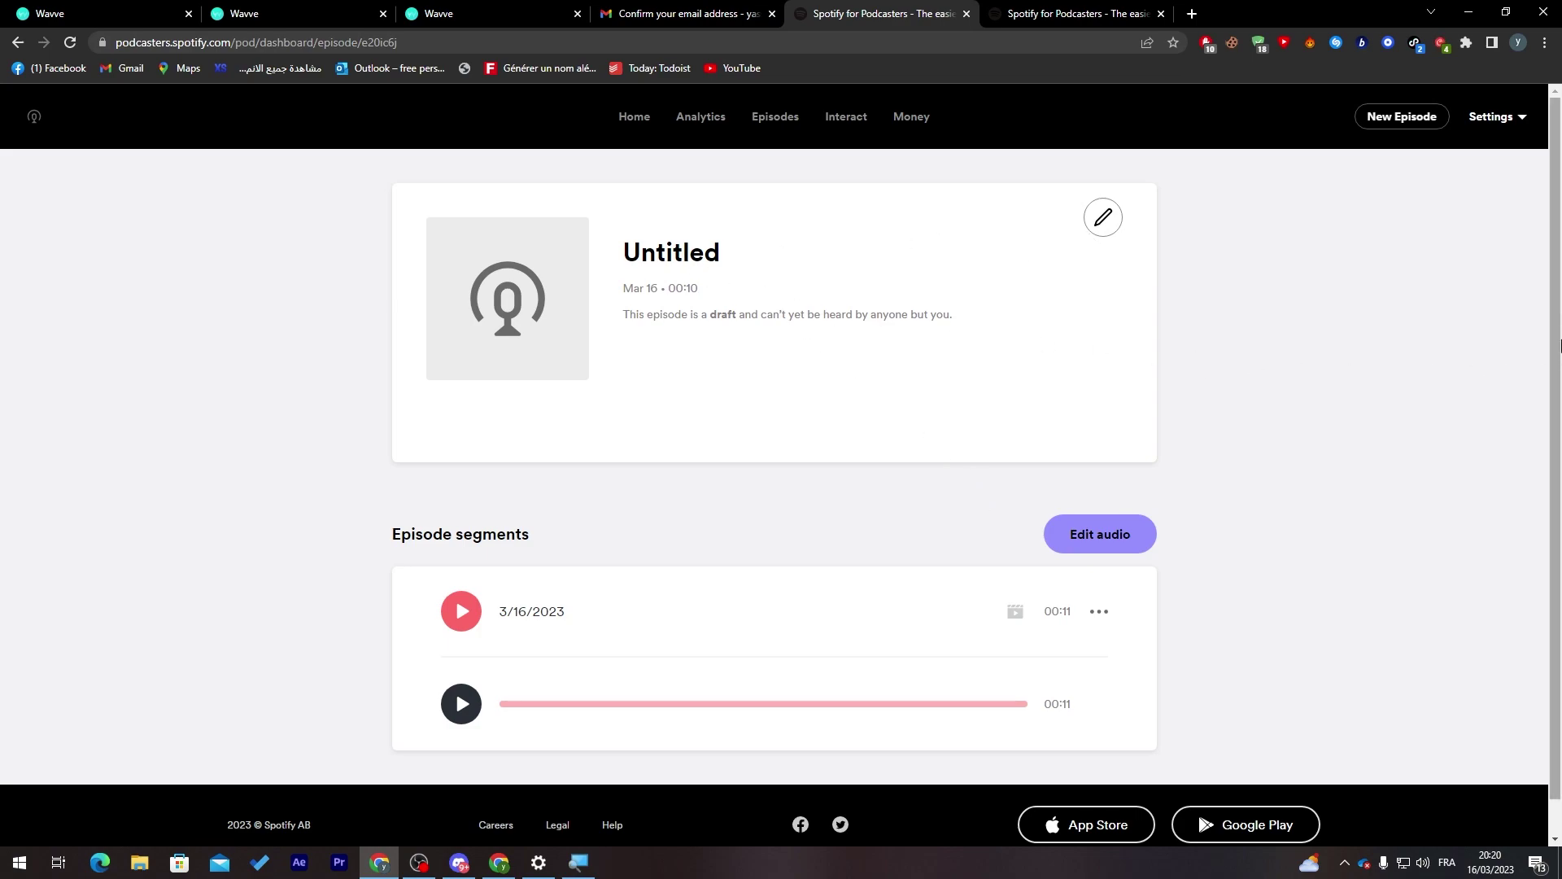
scroll(1511, 457, "down", 1)
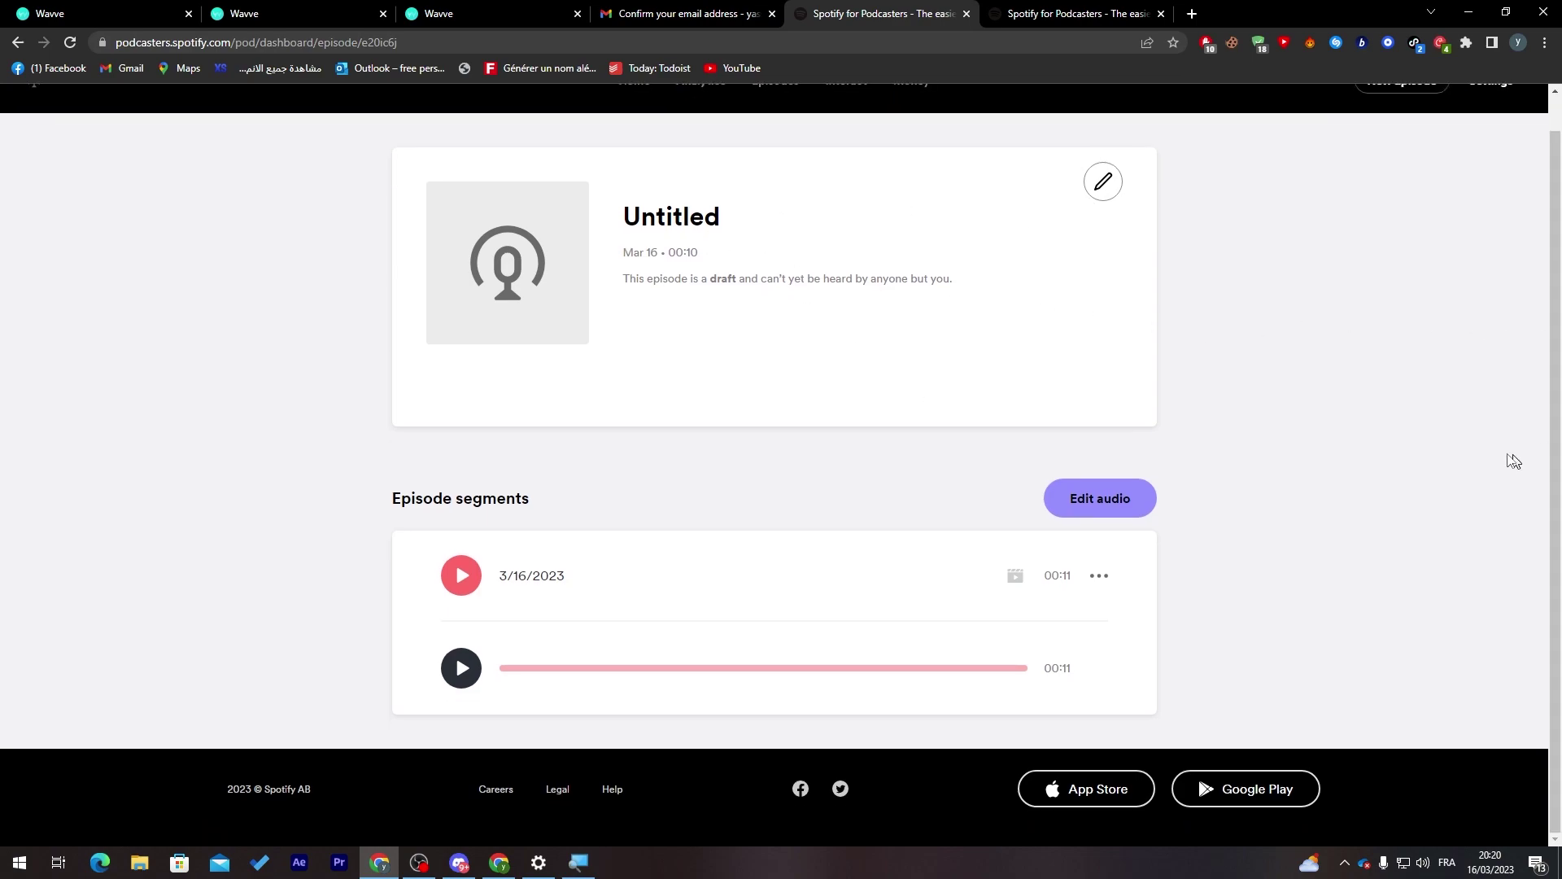
left_click(1100, 194)
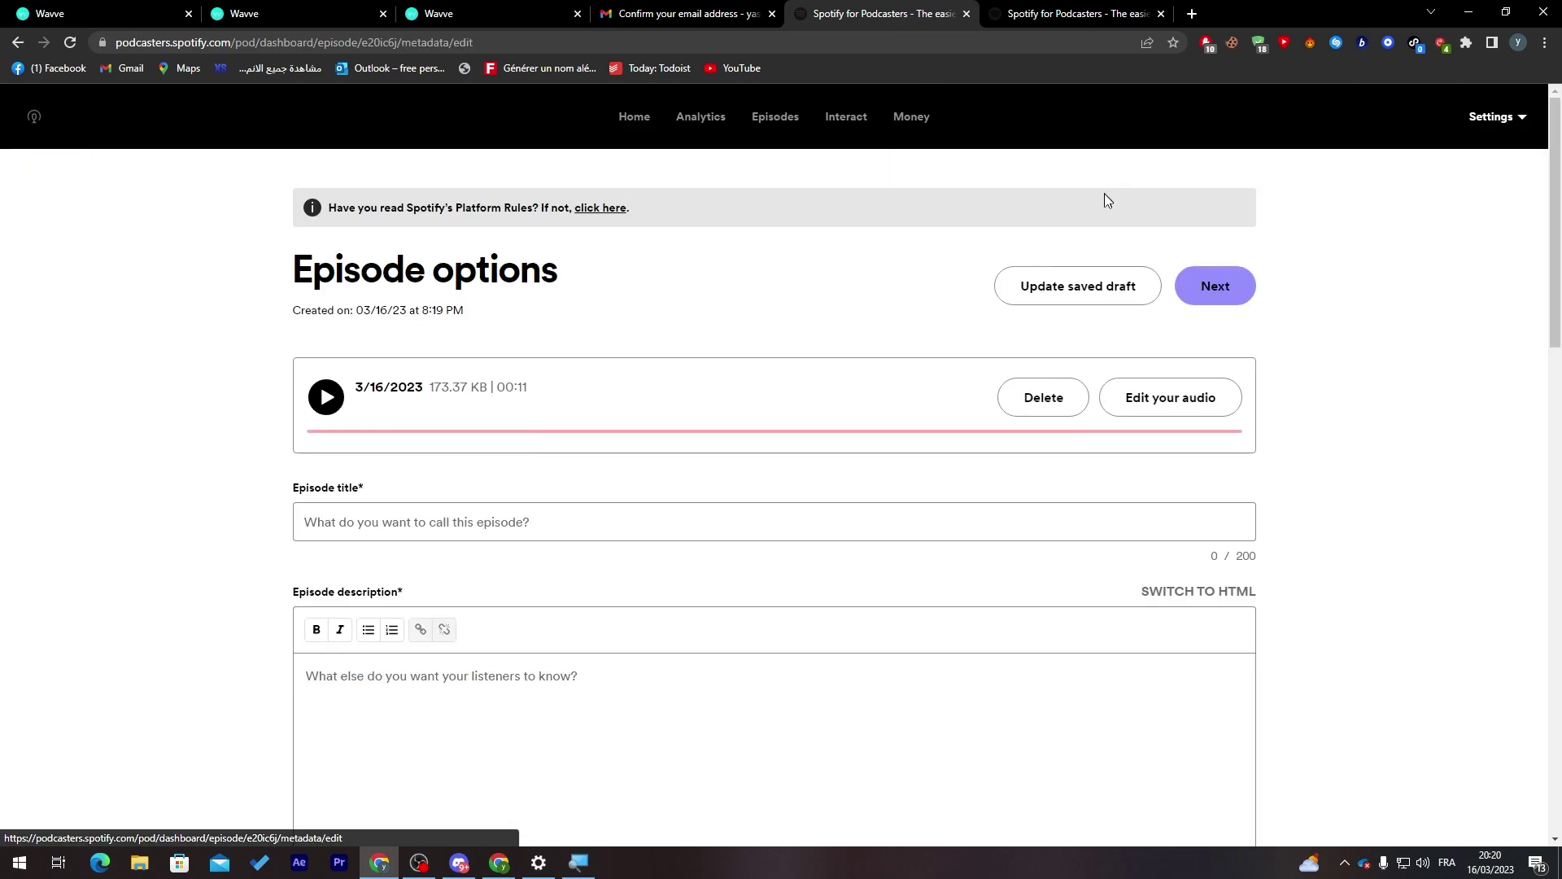
Paste 'Podcast Number 1' as the show's name and description
left_click(1233, 277)
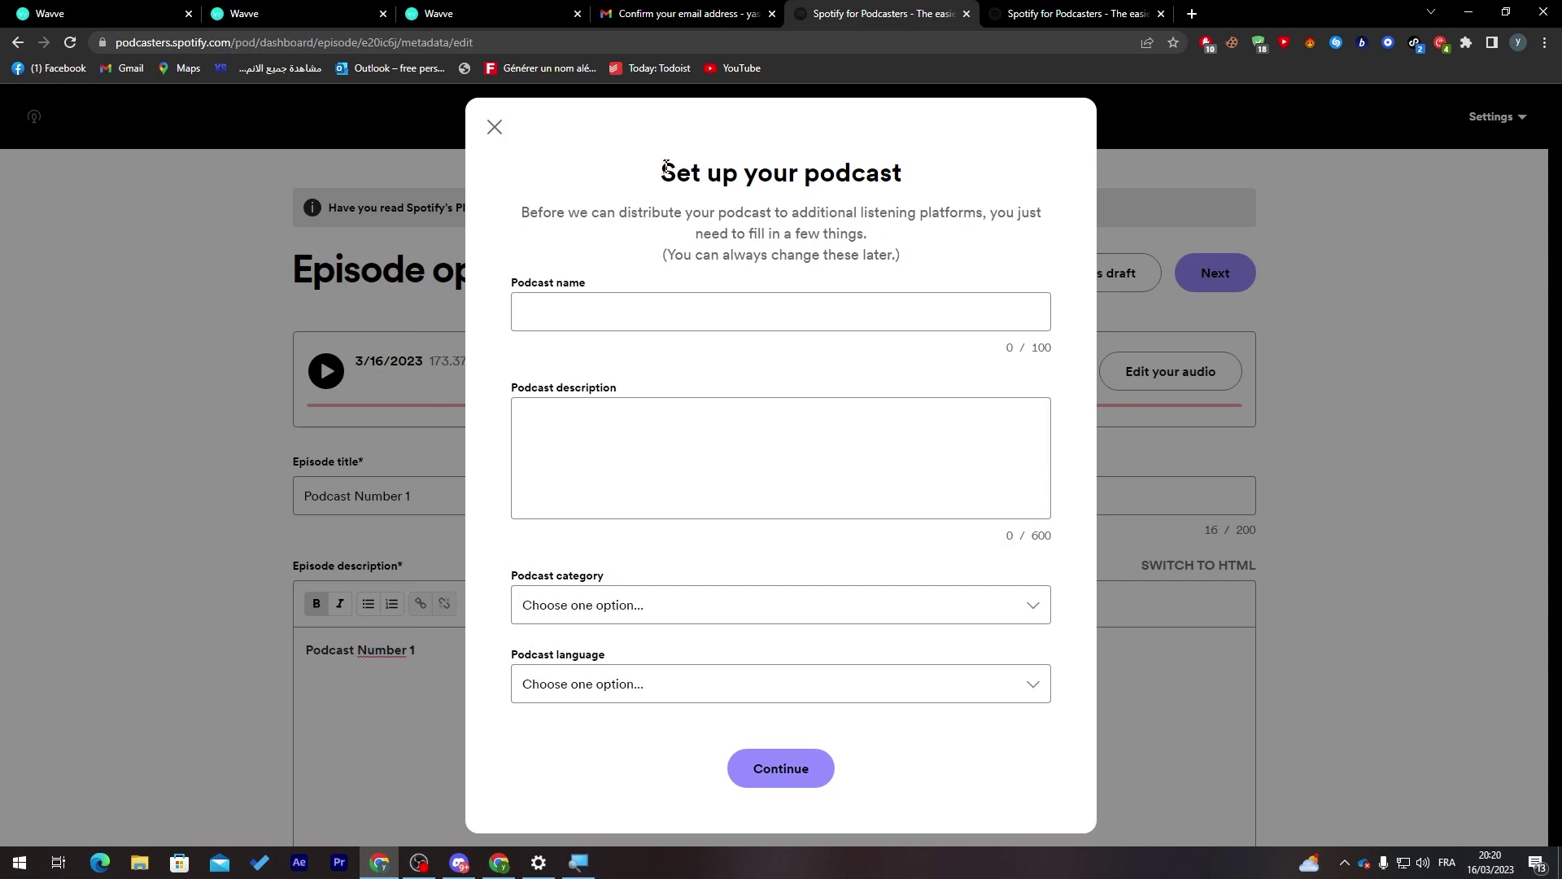
left_click(636, 302)
type("Podcast Number 1")
left_click(607, 415)
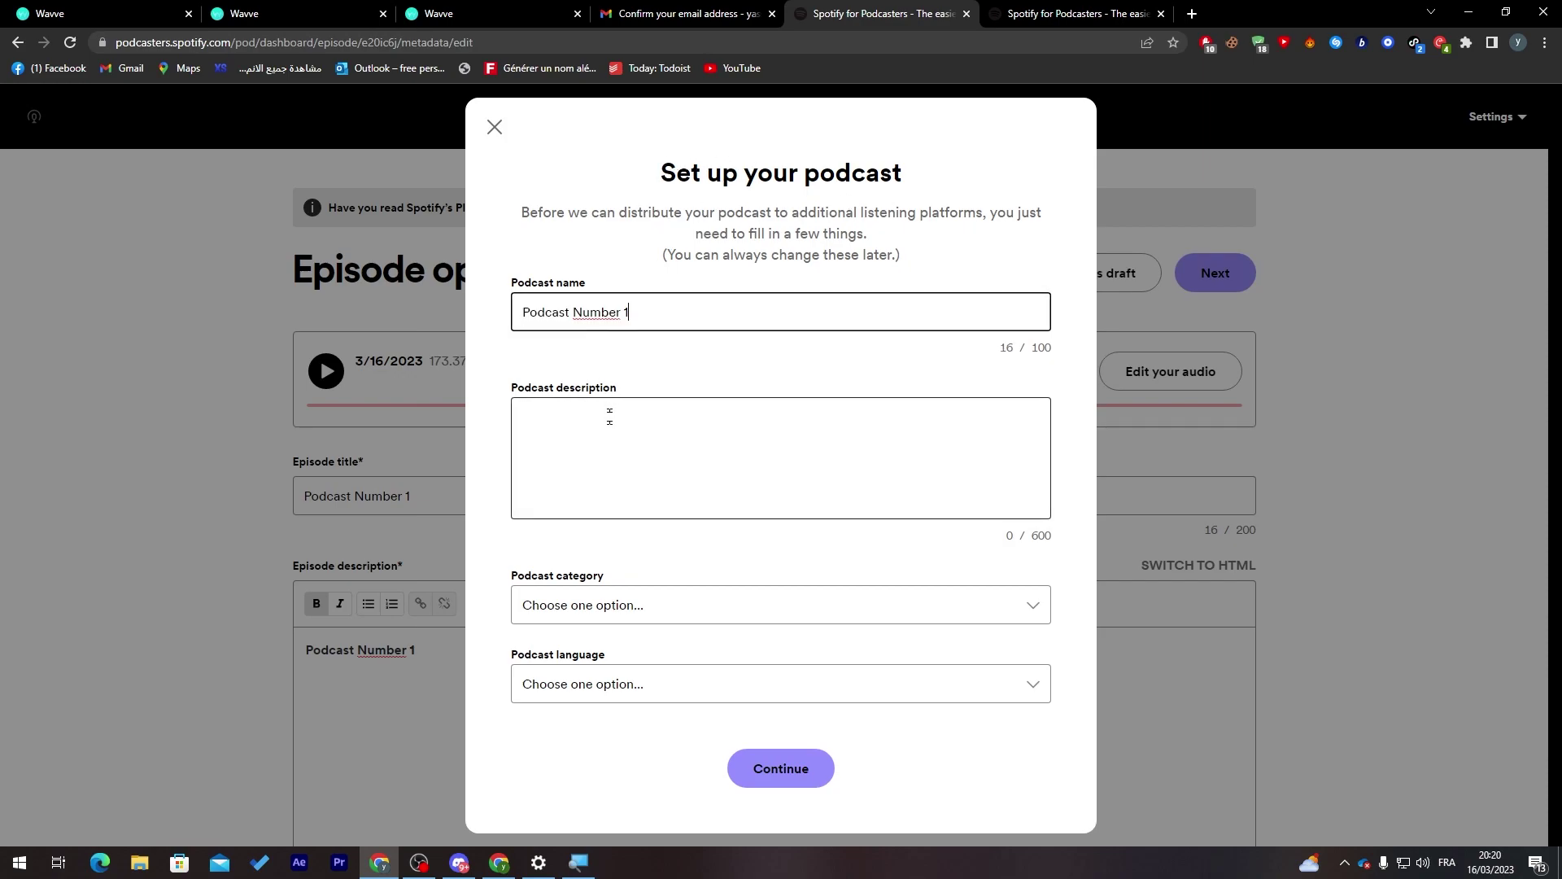
type("Podcast Number 1")
Choose Comedy Interviews as the category and English as the language, then continue
left_click(580, 611)
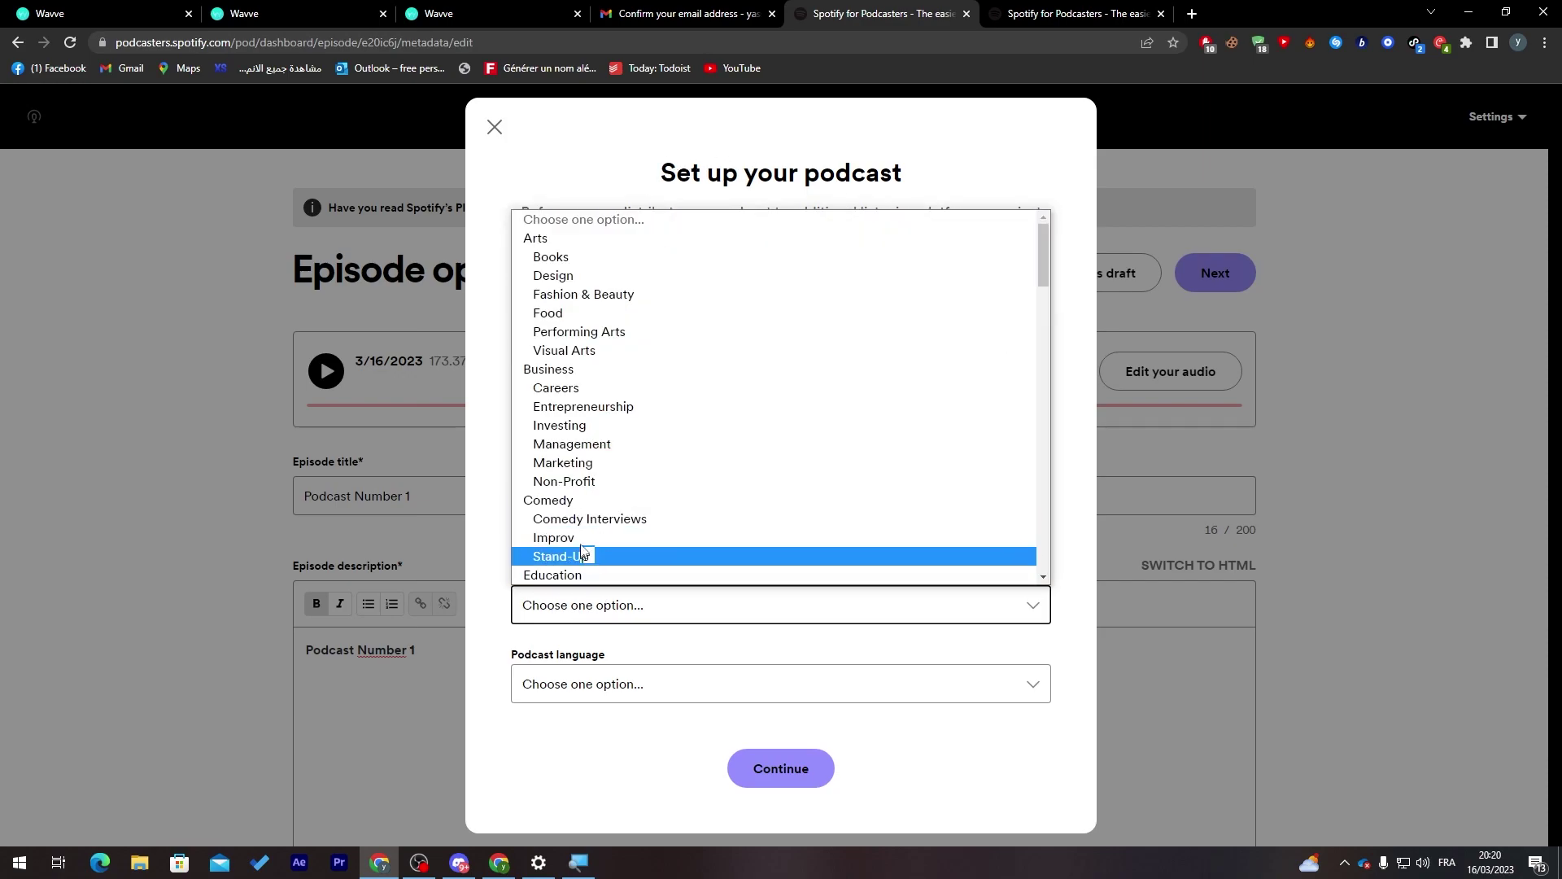
left_click(585, 519)
left_click(581, 698)
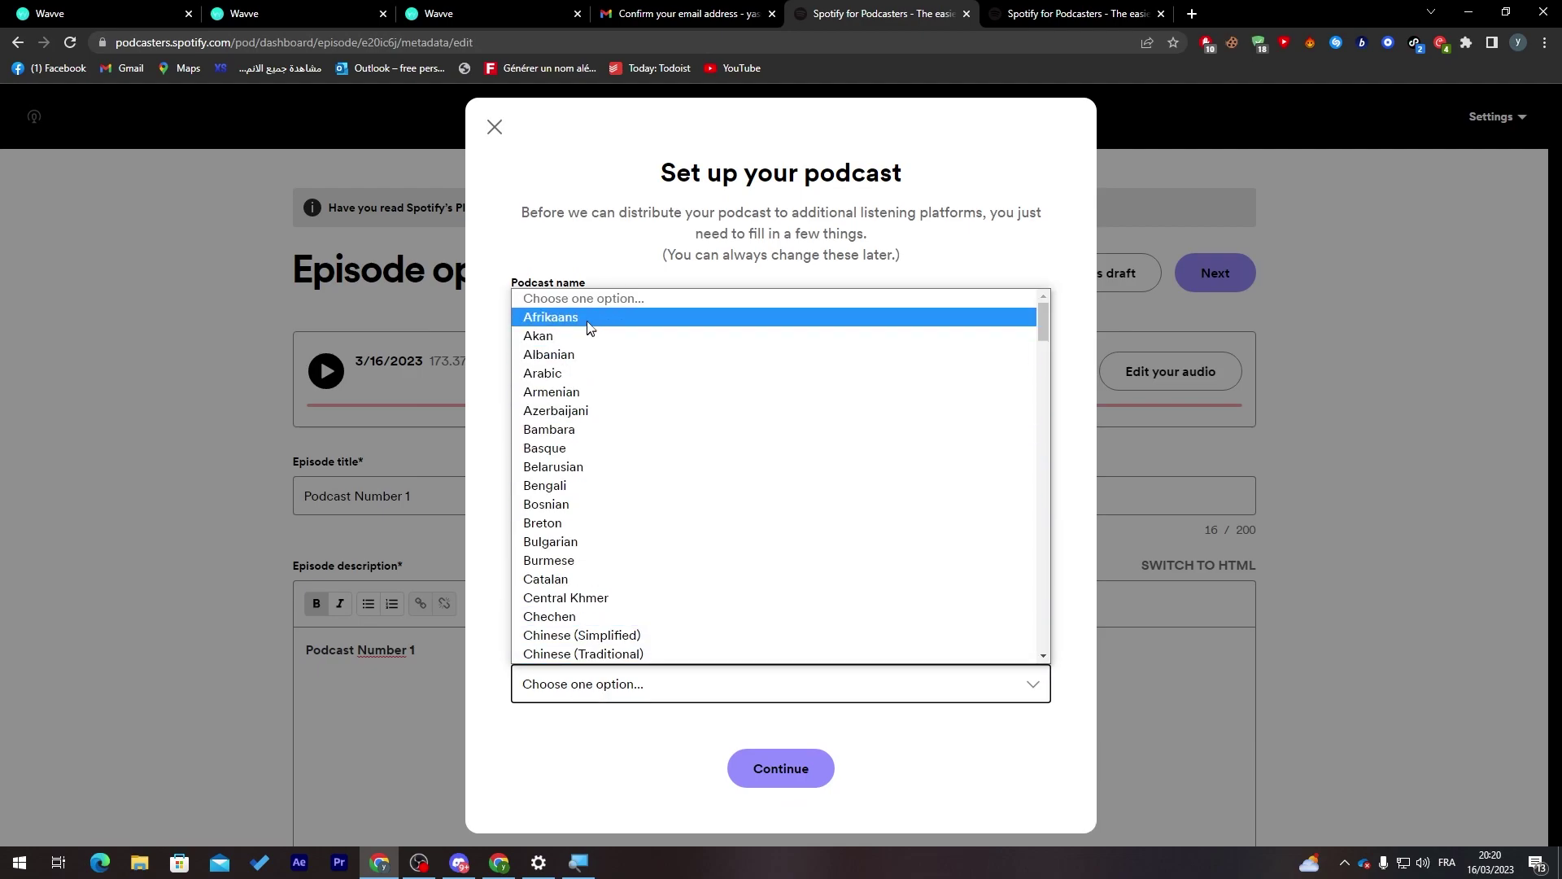
left_click(558, 692)
left_click(558, 692)
key("e")
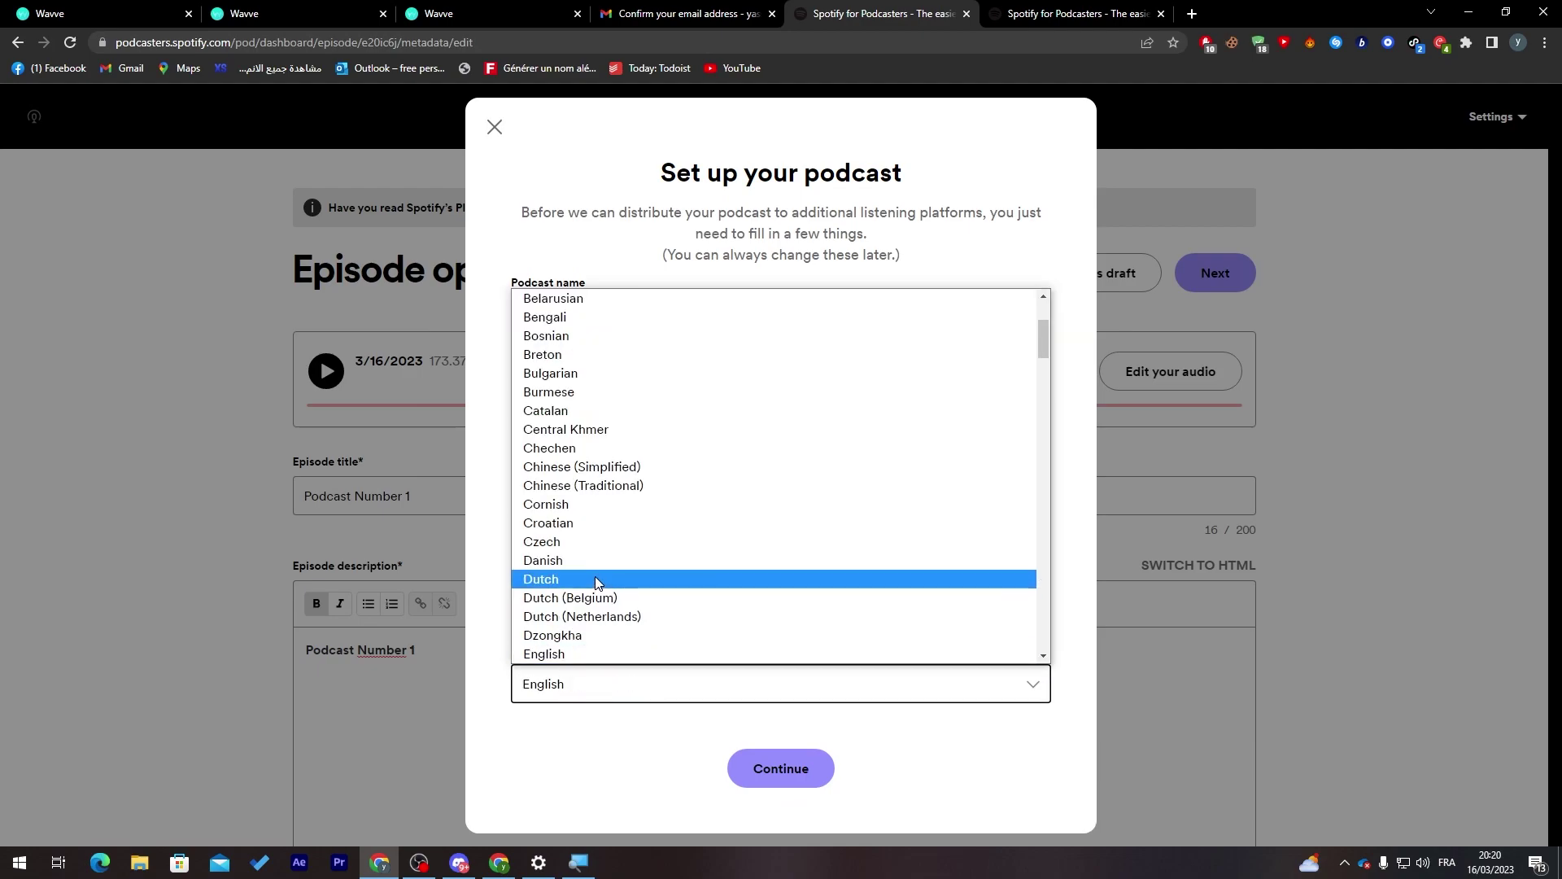
left_click(618, 655)
left_click(781, 775)
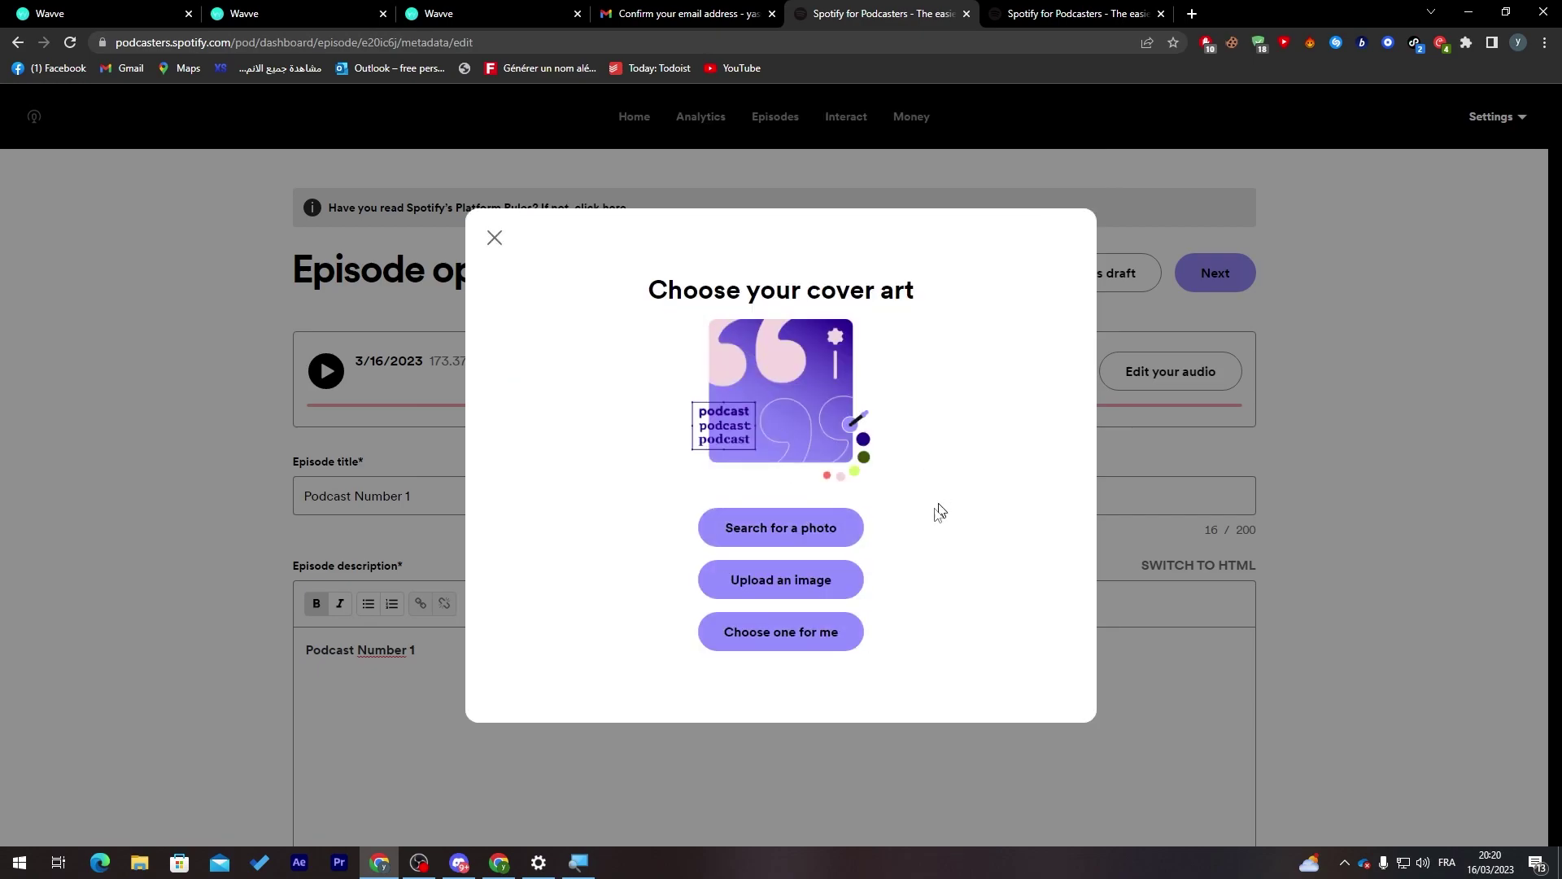
Apply an auto-picked, zoomed-in cracked-texture cover with title text, then publish the show
left_click(774, 642)
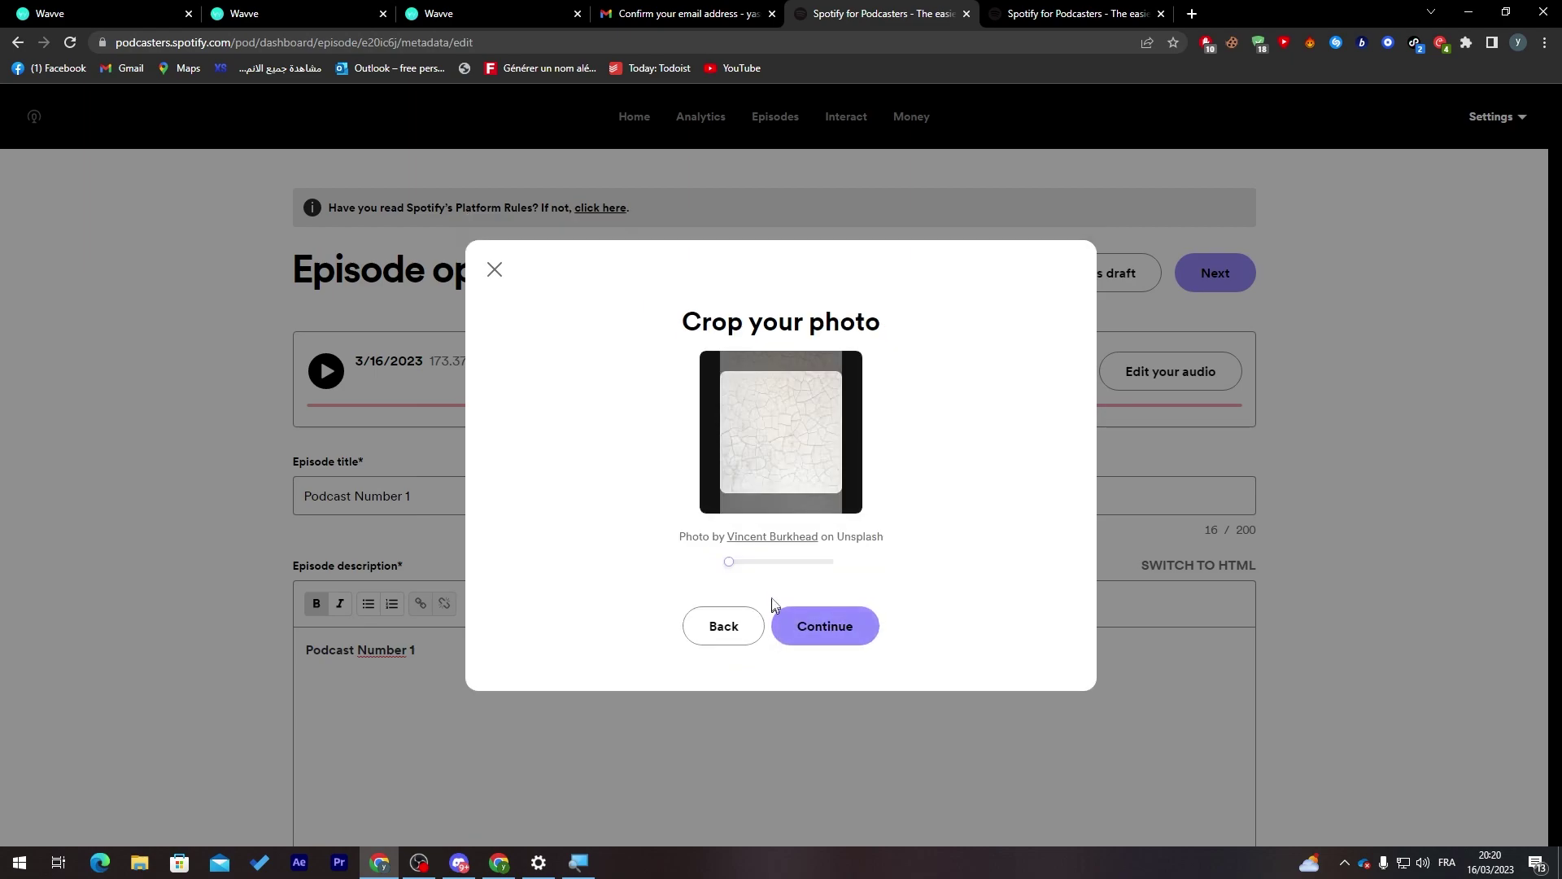
left_click_drag(733, 562, 791, 570)
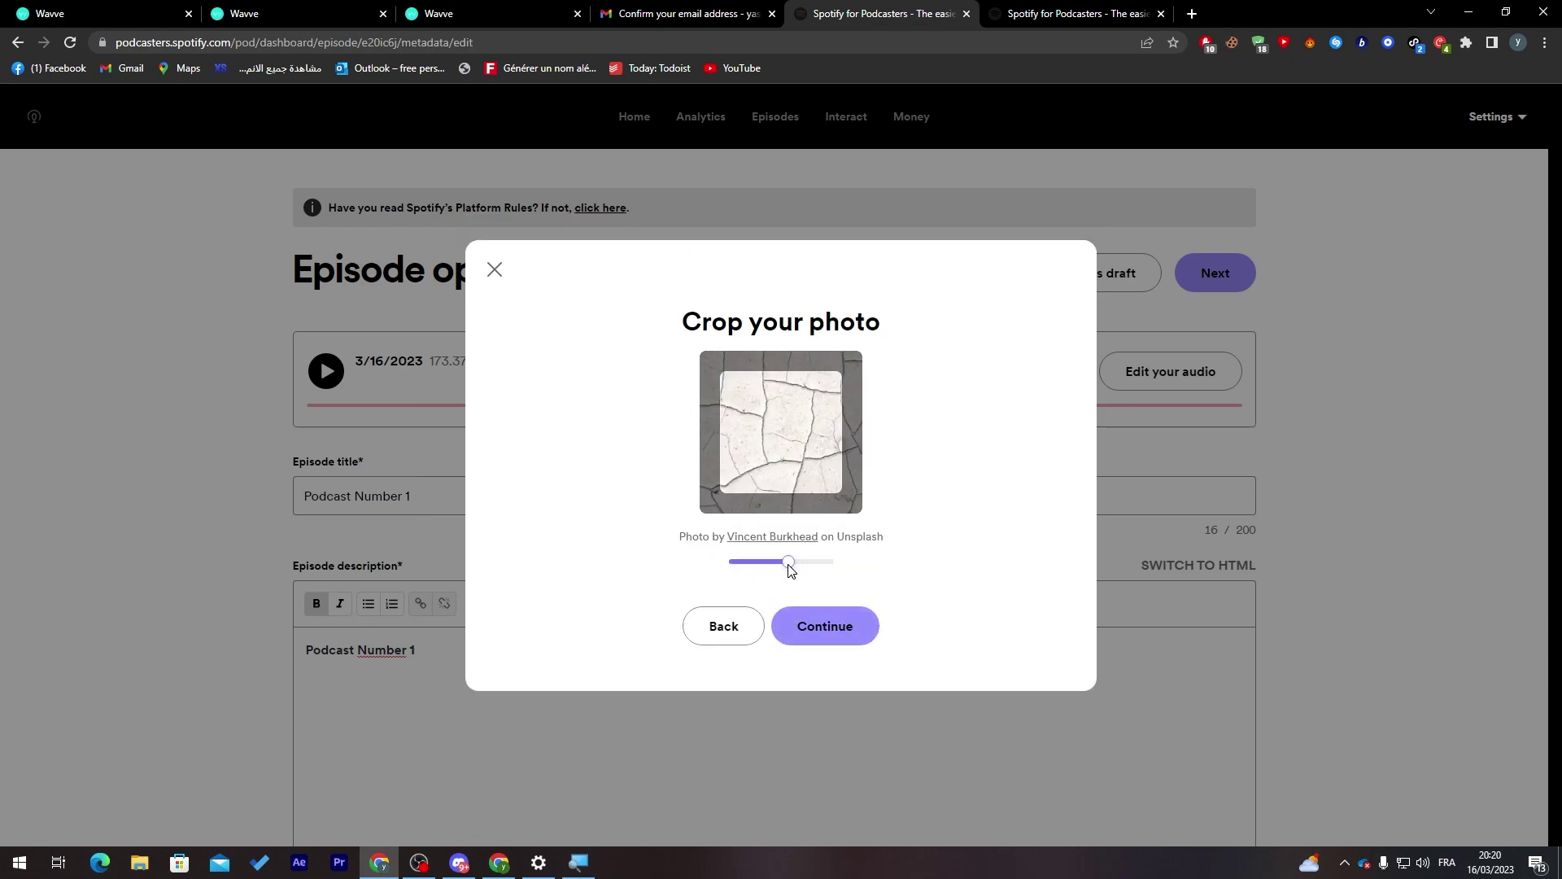
left_click(842, 632)
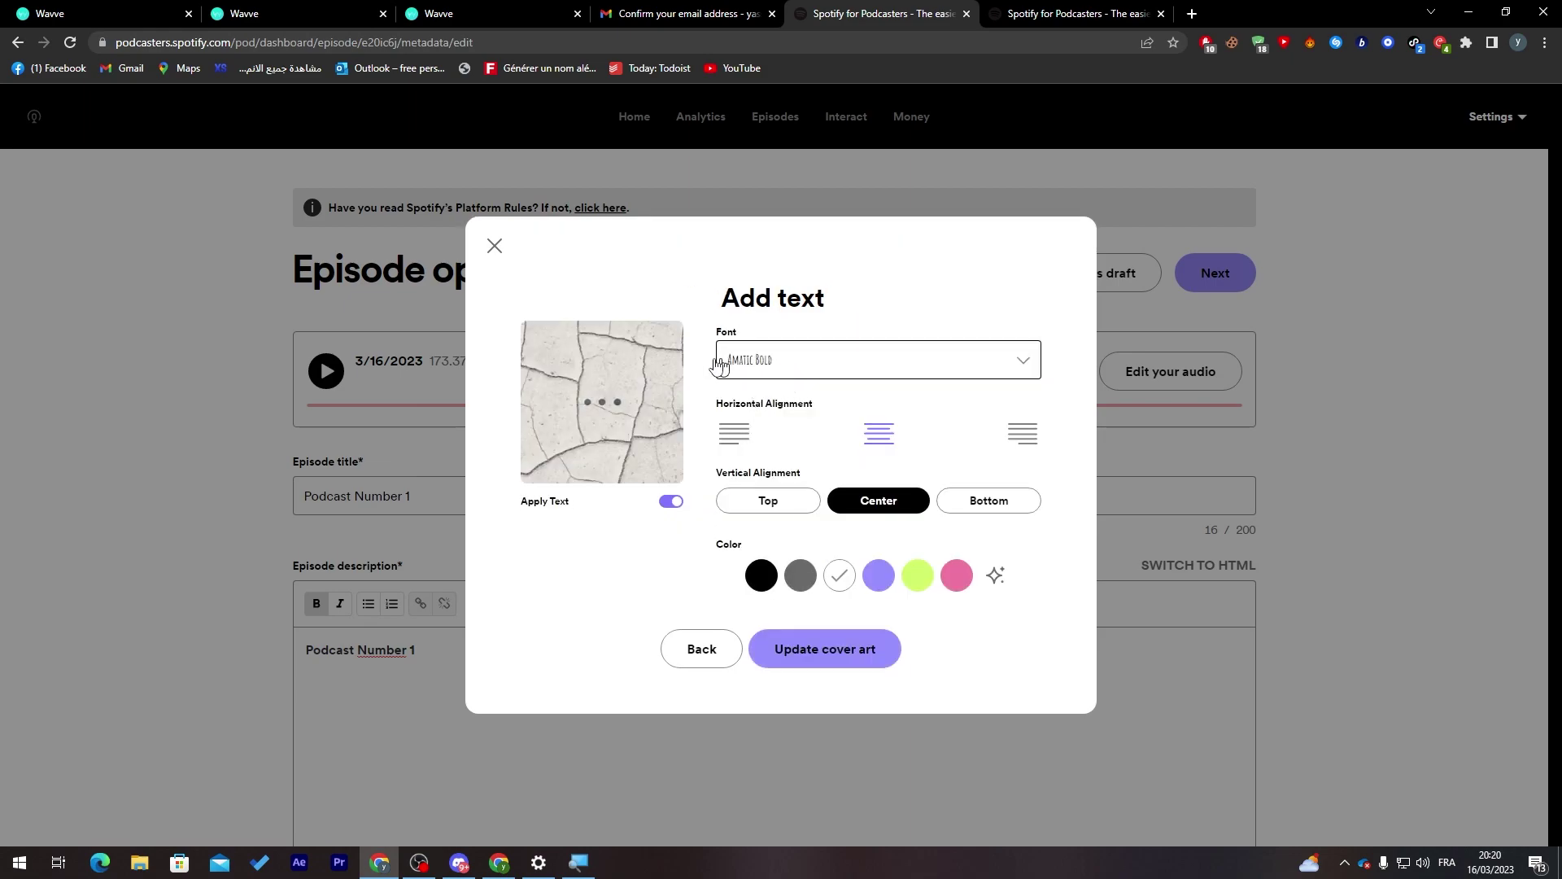
left_click(810, 667)
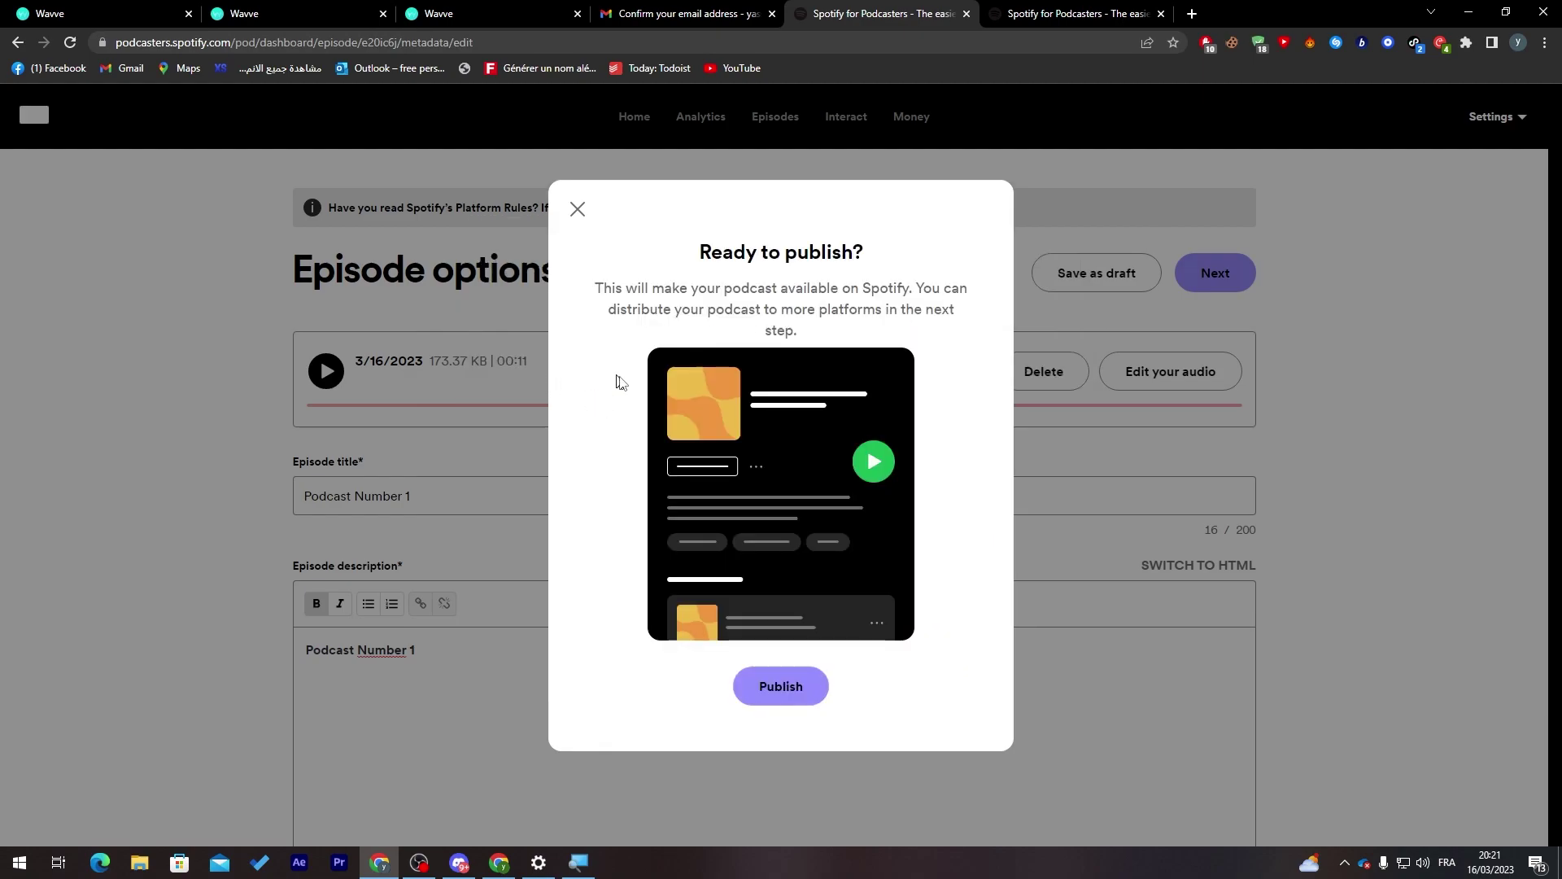
left_click(781, 688)
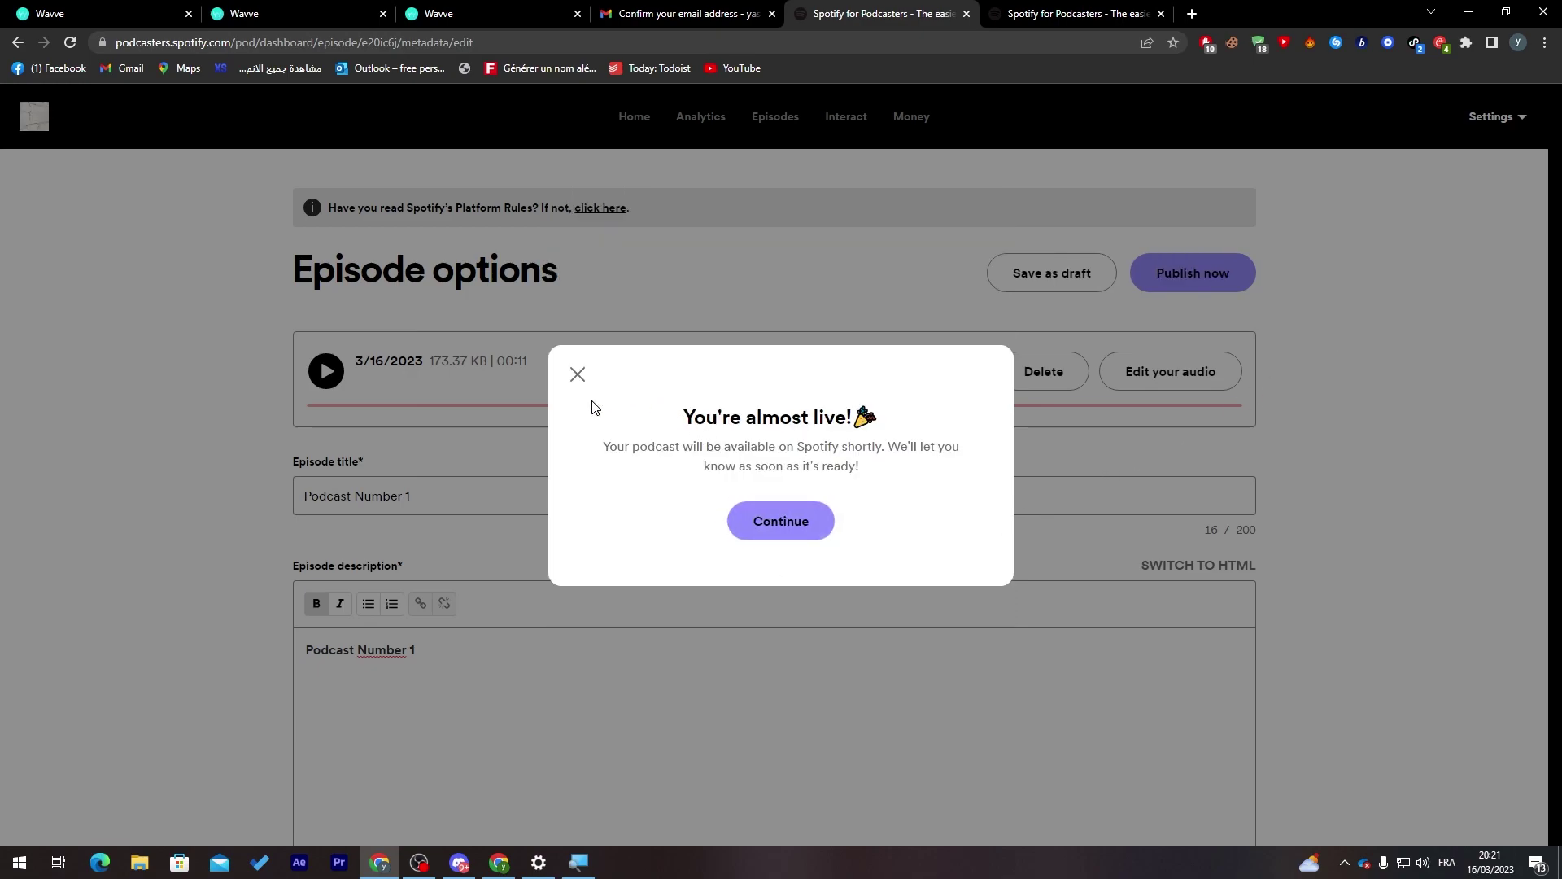
left_click(798, 525)
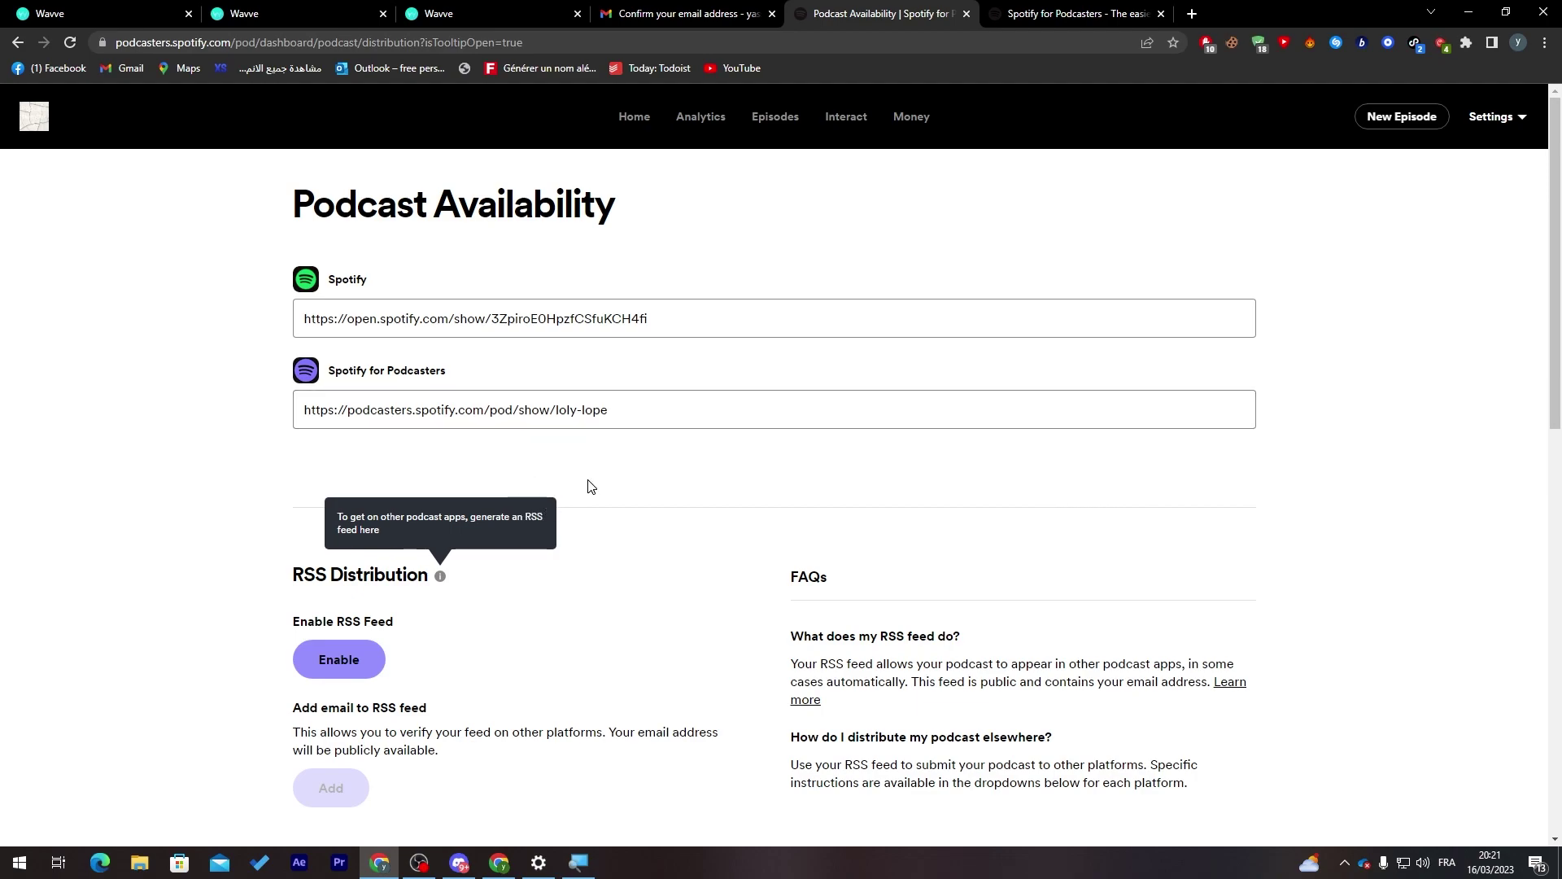
Load the show's Spotify link in a separate browser tab
triple_click(466, 328)
key("ctrl+c")
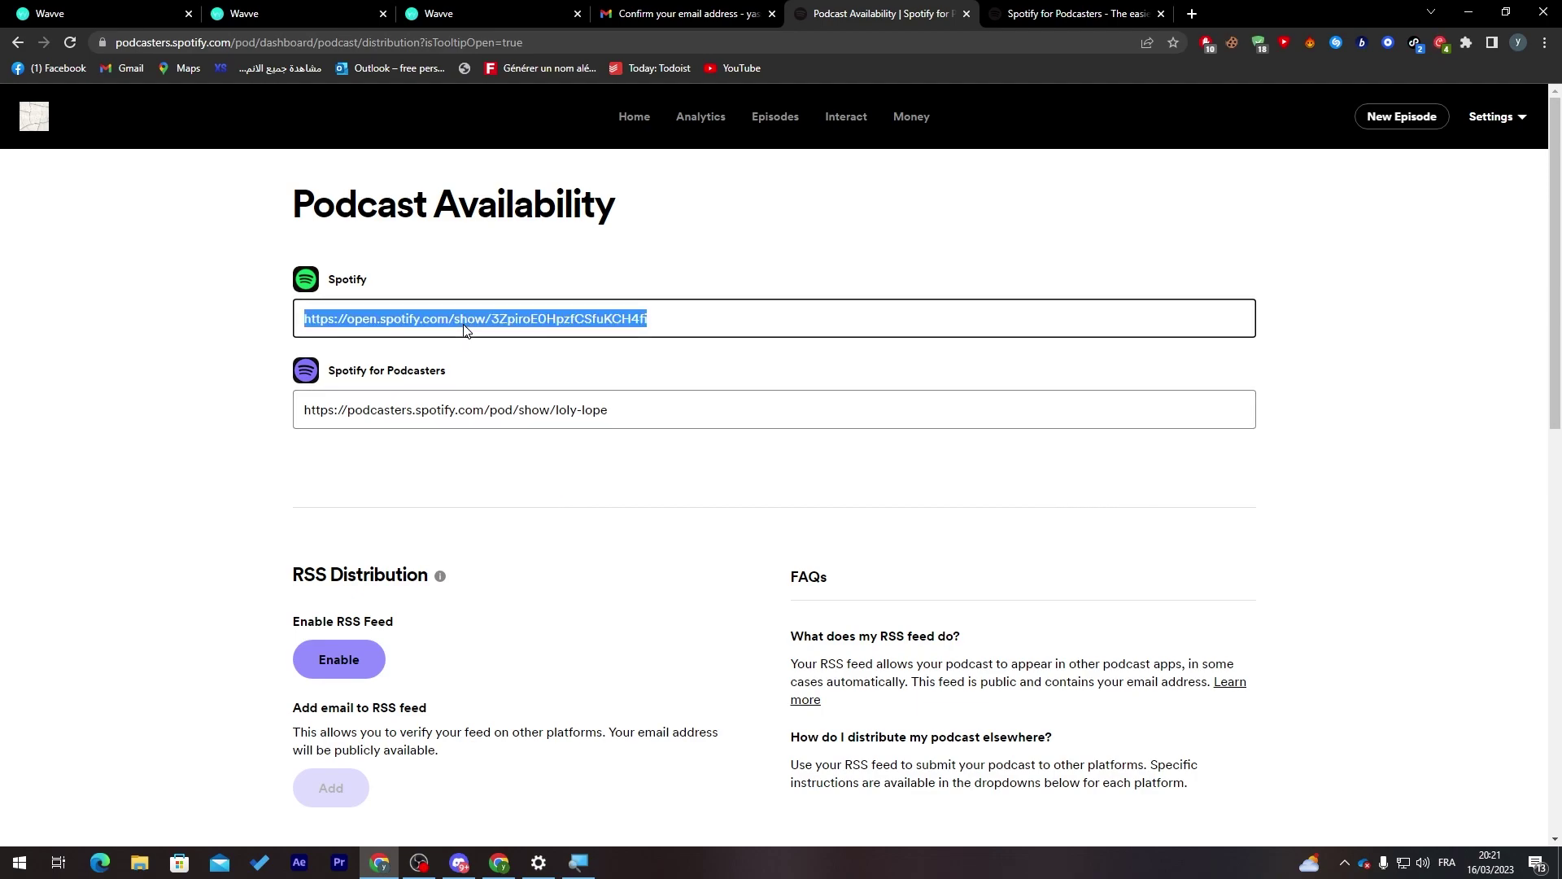
left_click(1192, 14)
key("ctrl+v")
key("Return")
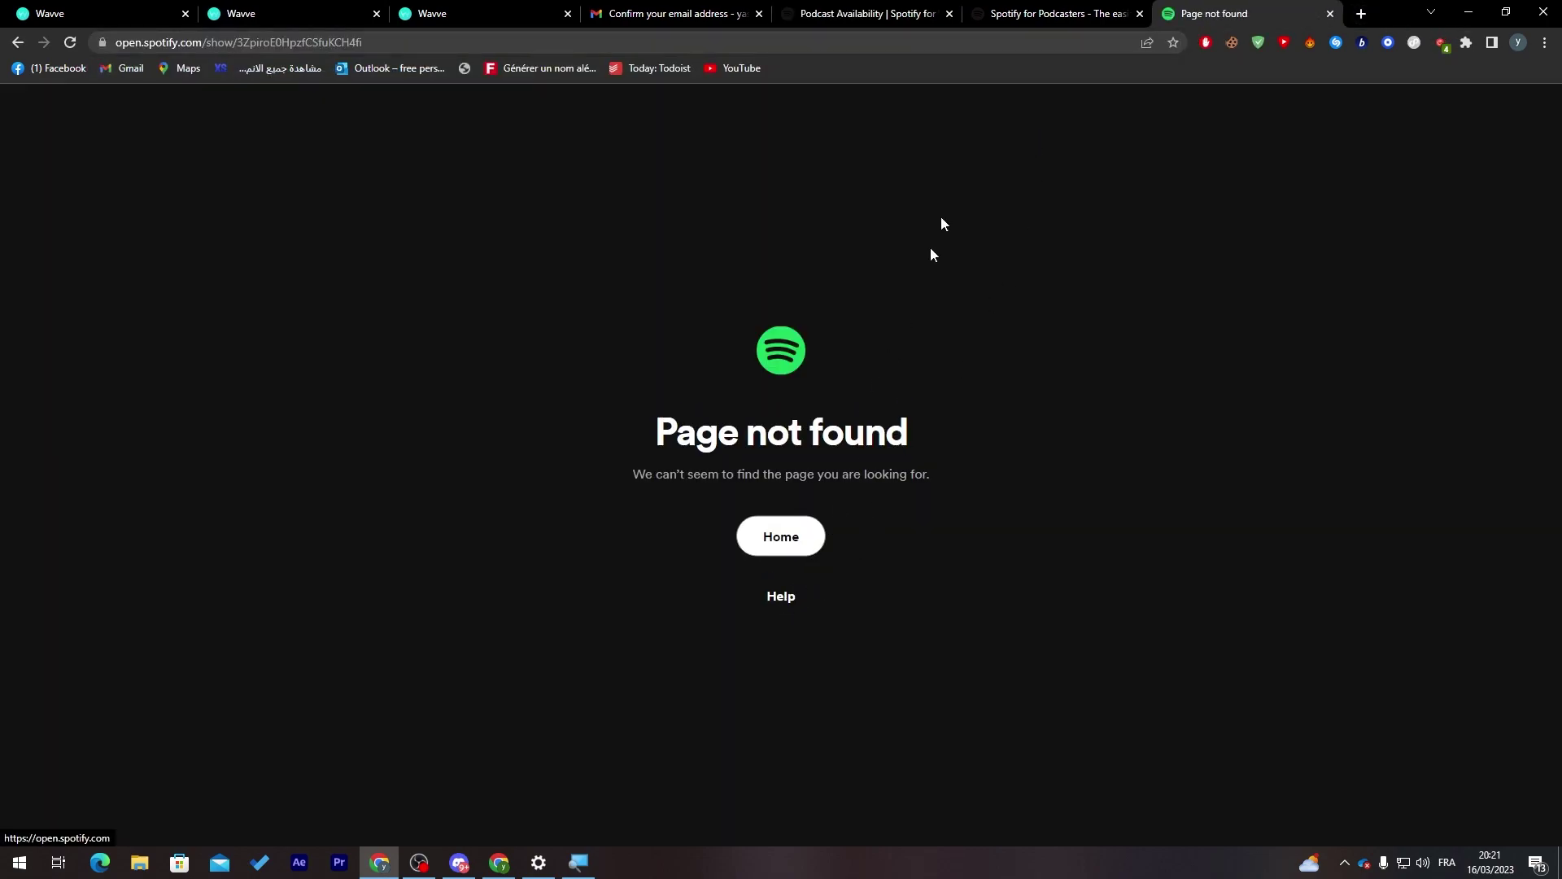
left_click(879, 8)
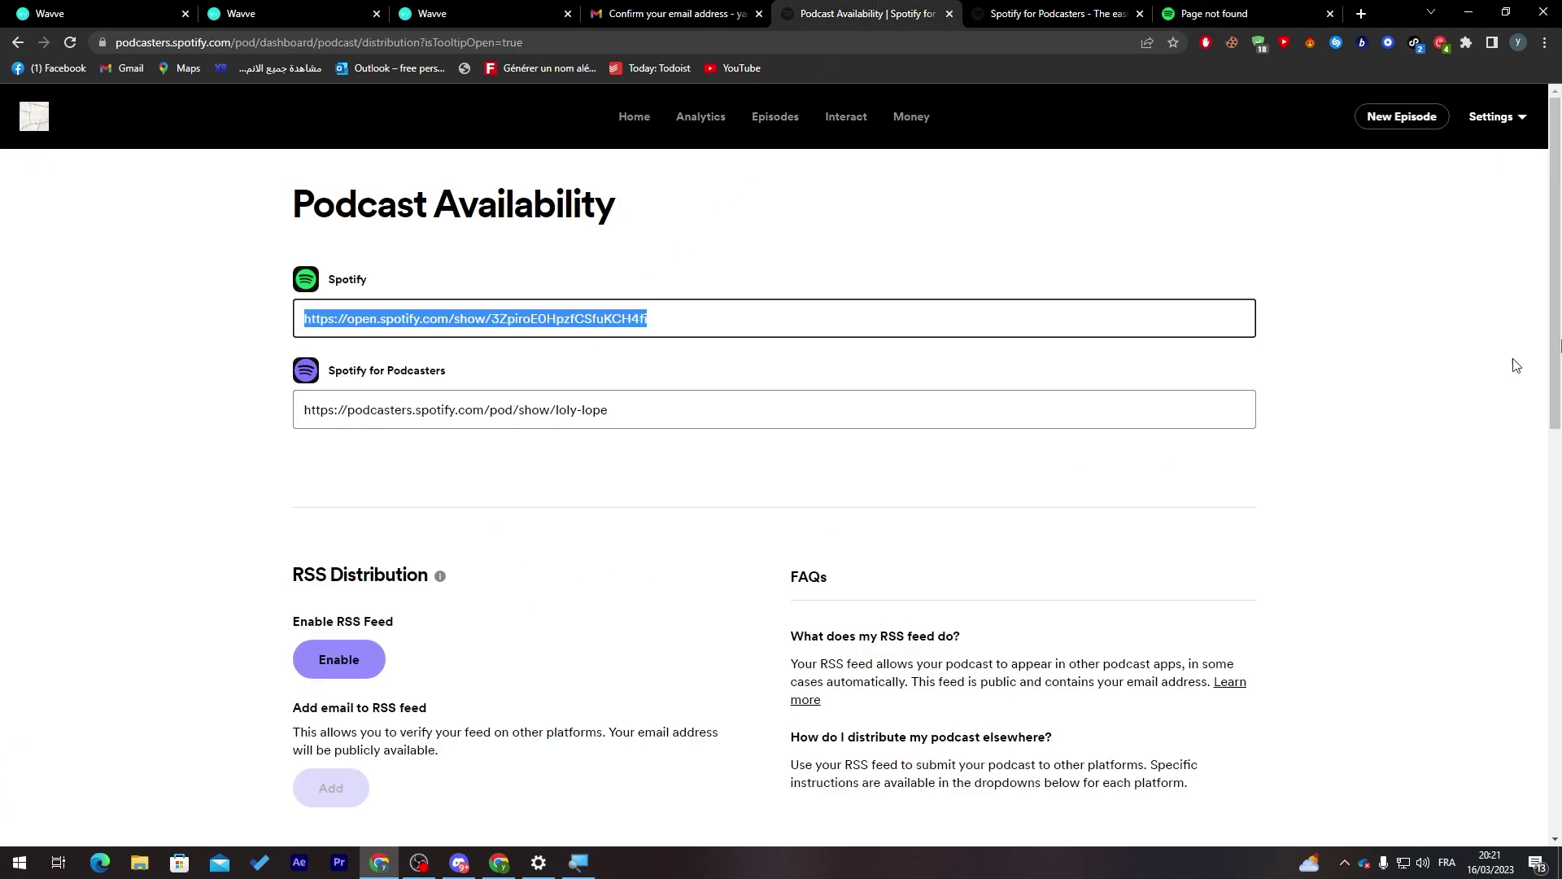
Enable RSS Distribution for the show's feed
scroll(1515, 365, "down", 2)
left_click(360, 532)
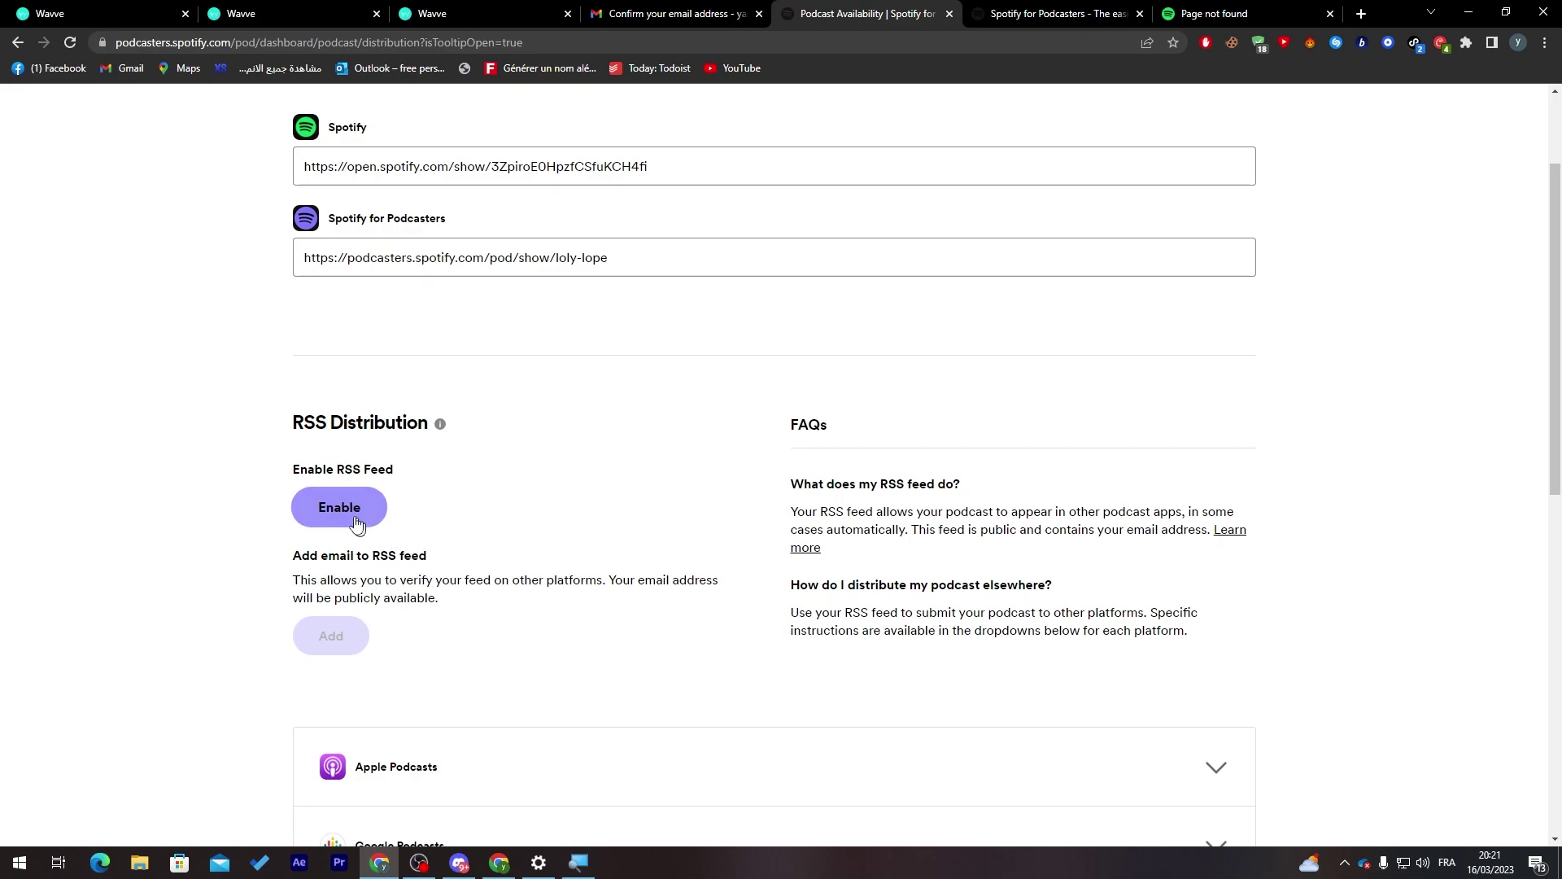
left_click(348, 520)
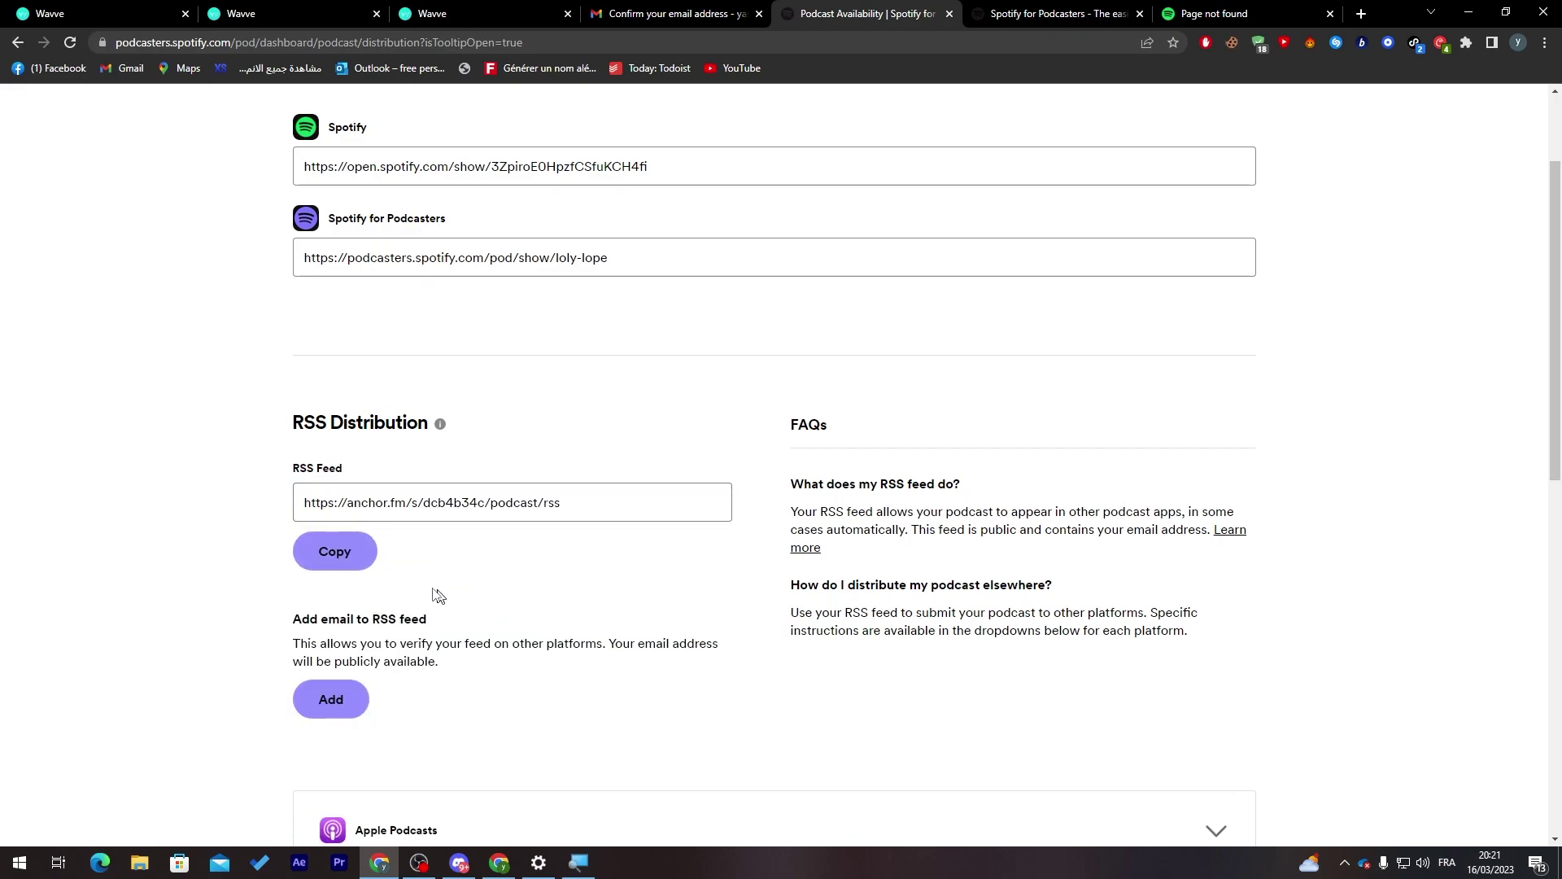
scroll(1465, 716, "down", 8)
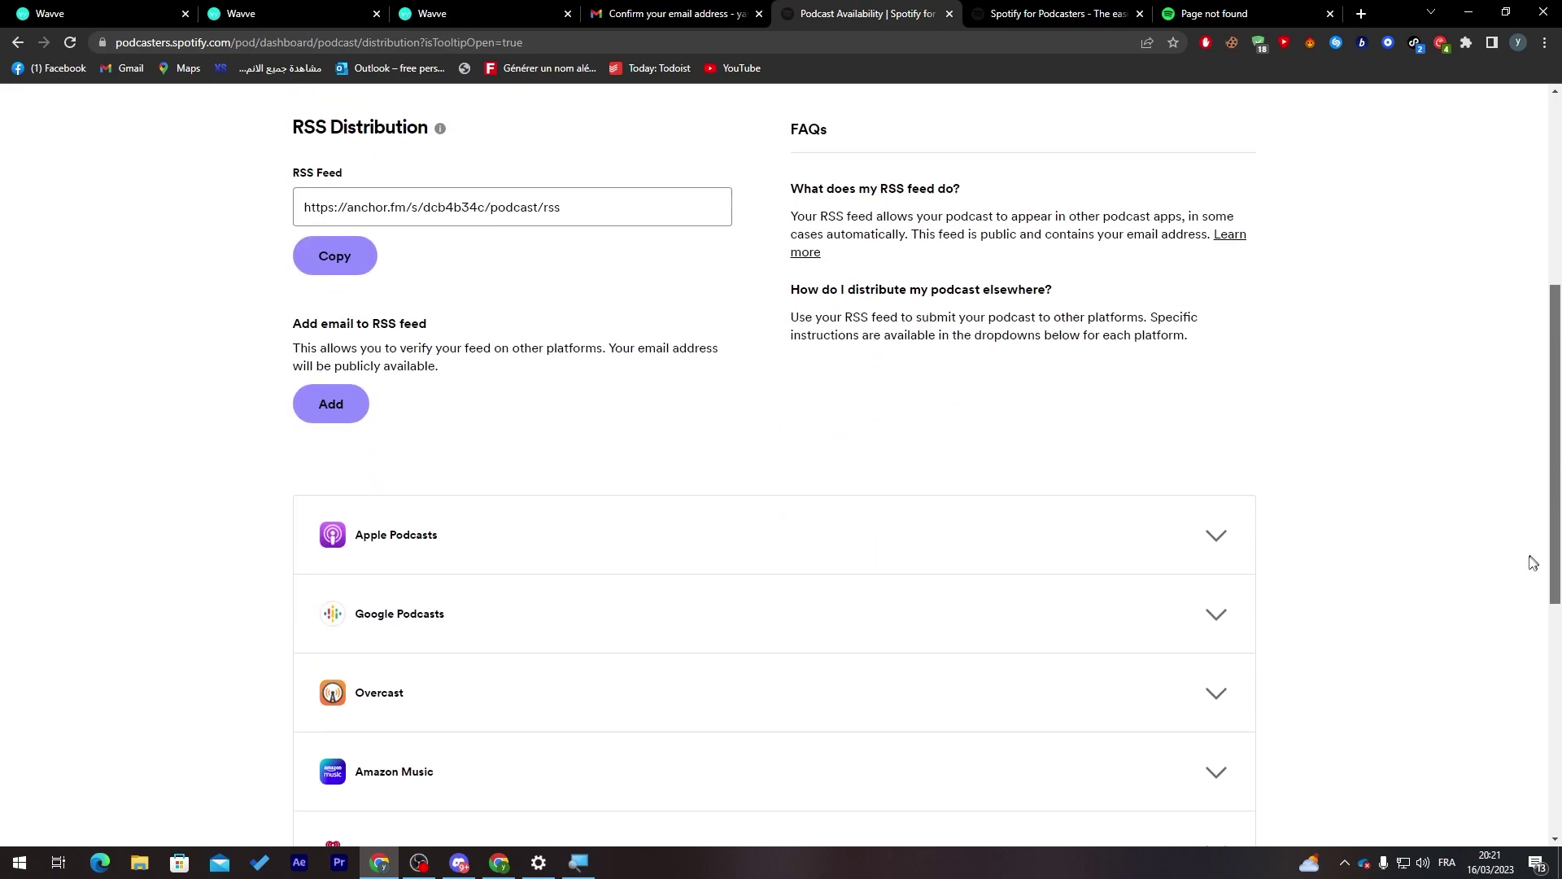
scroll(1495, 605, "up", 3)
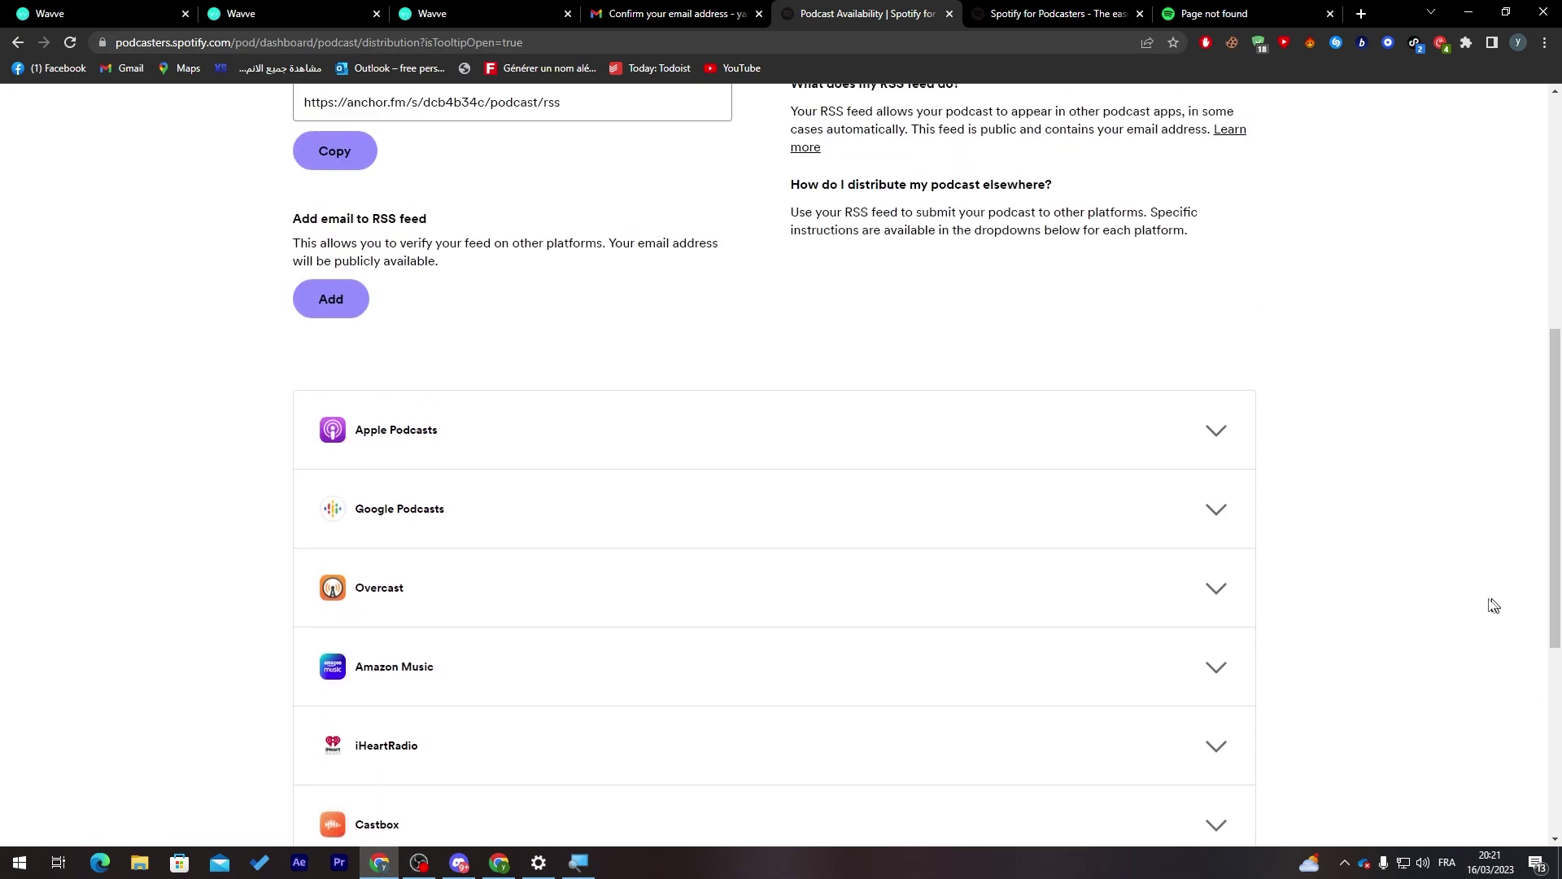
left_click(1082, 437)
left_click(1126, 436)
double_click(1137, 506)
left_click_drag(1553, 387, 1553, 212)
Load the public Spotify for Podcasters show page from its link in another tab
left_click(456, 312)
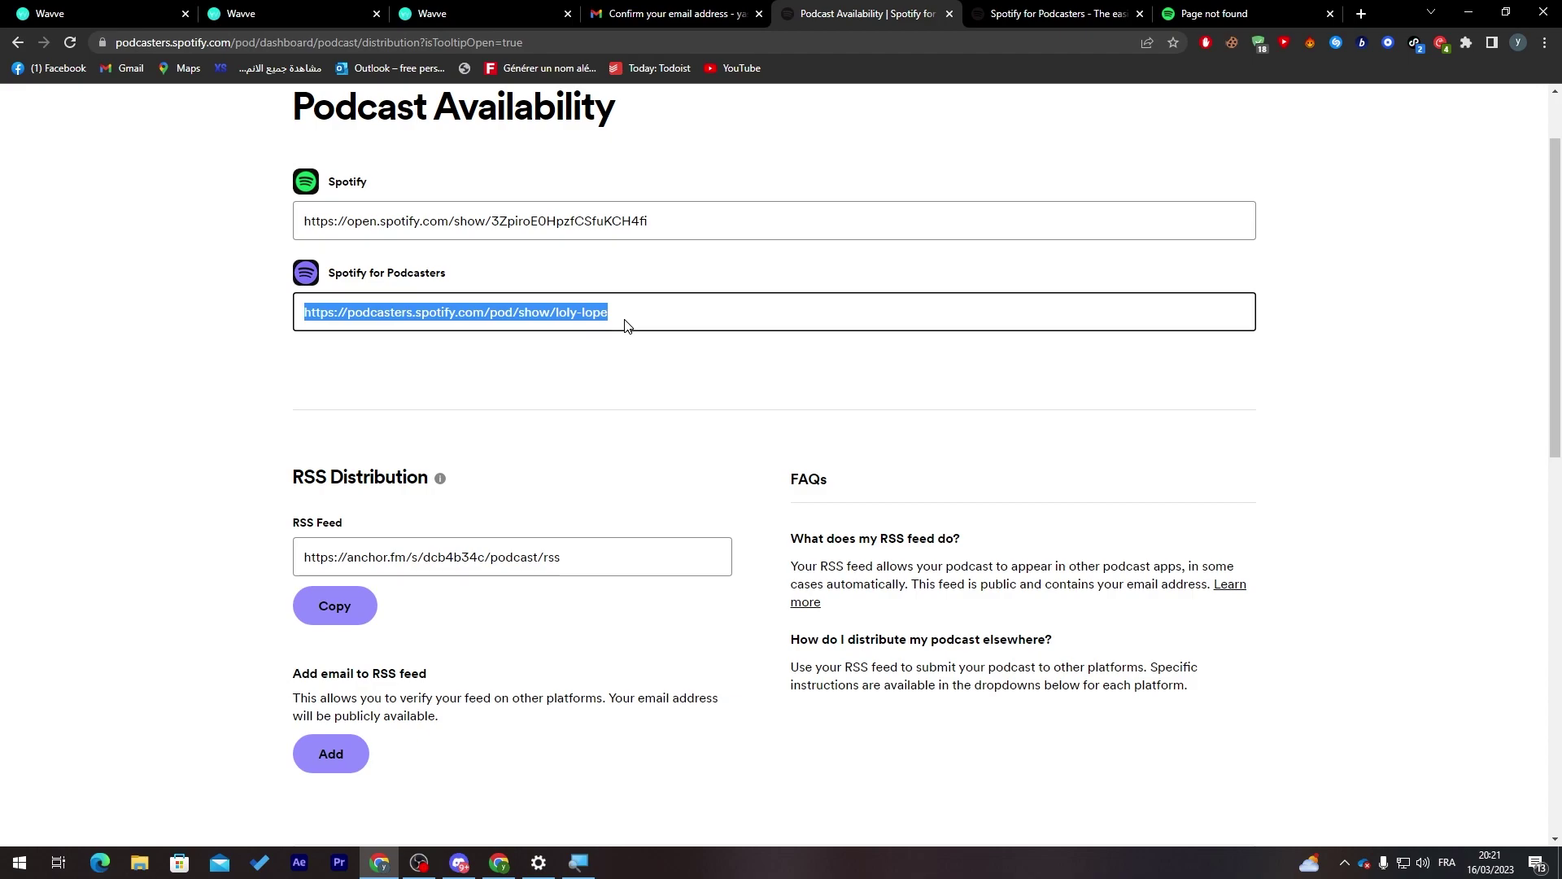
key("ctrl+c")
key("ctrl+t")
key("ctrl+v")
key("Return")
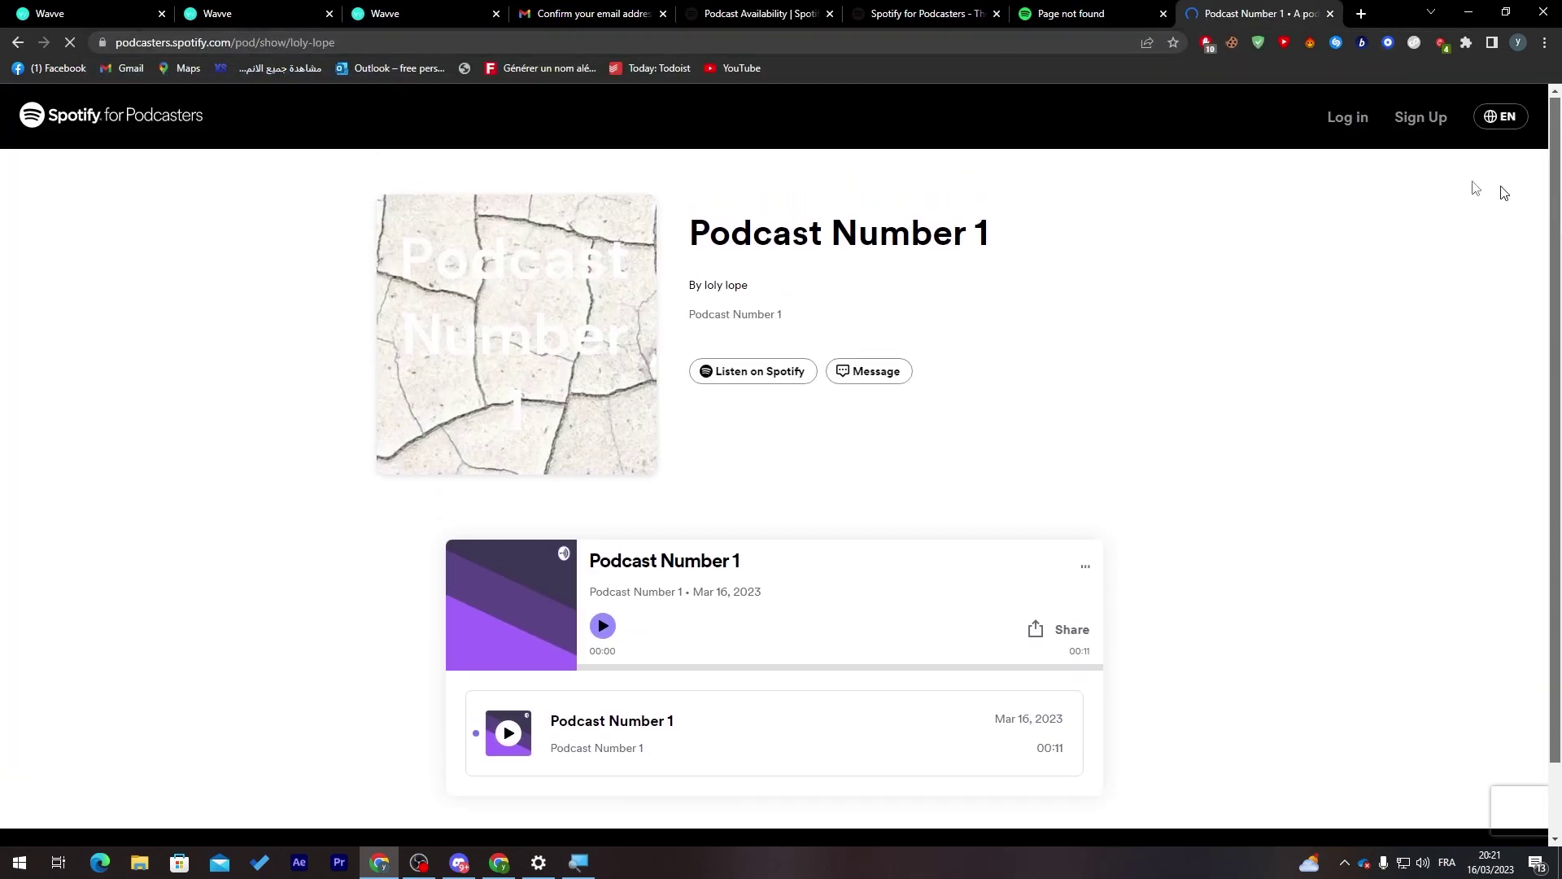
Open the Listen on Spotify link separately, view it, then return to the Podcast Number 1 page
mouse_move(933, 240)
left_mouse_down()
mouse_move(732, 238)
mouse_move(936, 236)
left_mouse_up()
left_click(1049, 399)
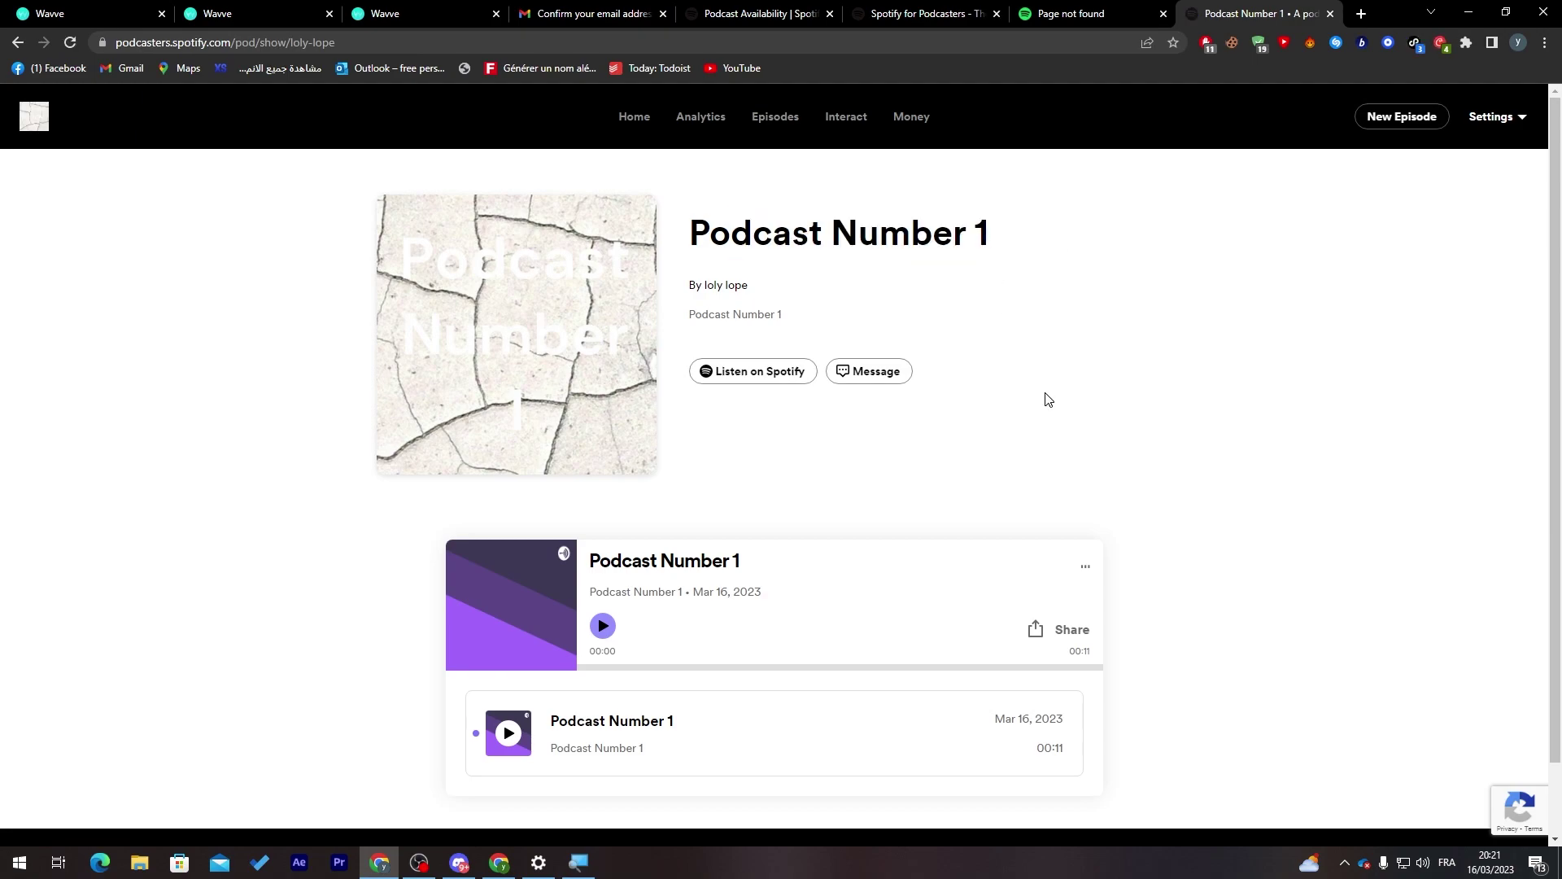
right_click(751, 381)
left_click(814, 396)
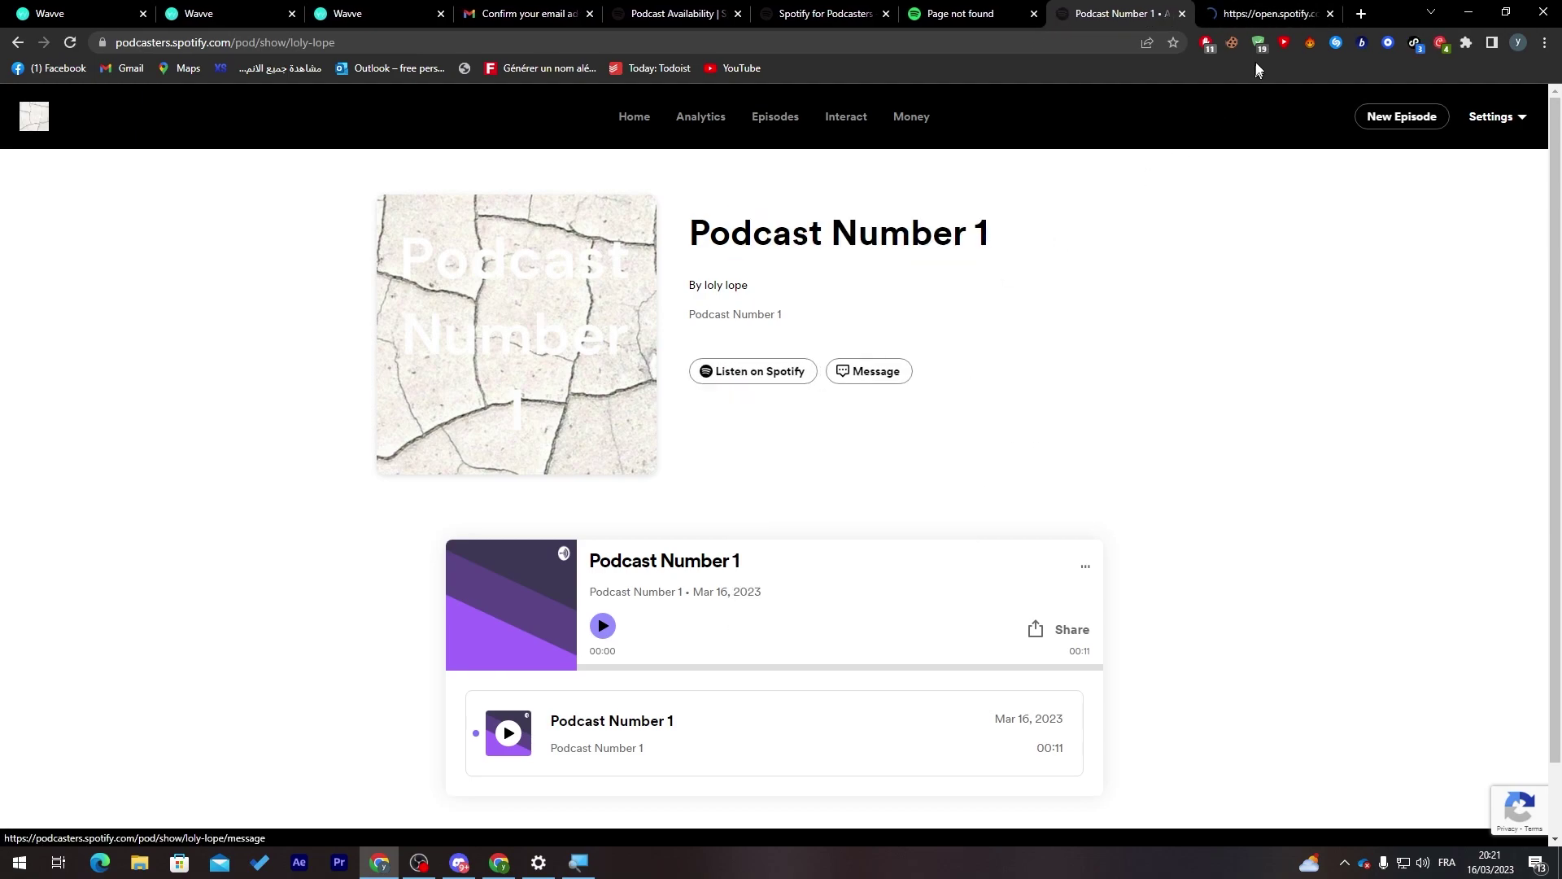
left_click(1246, 18)
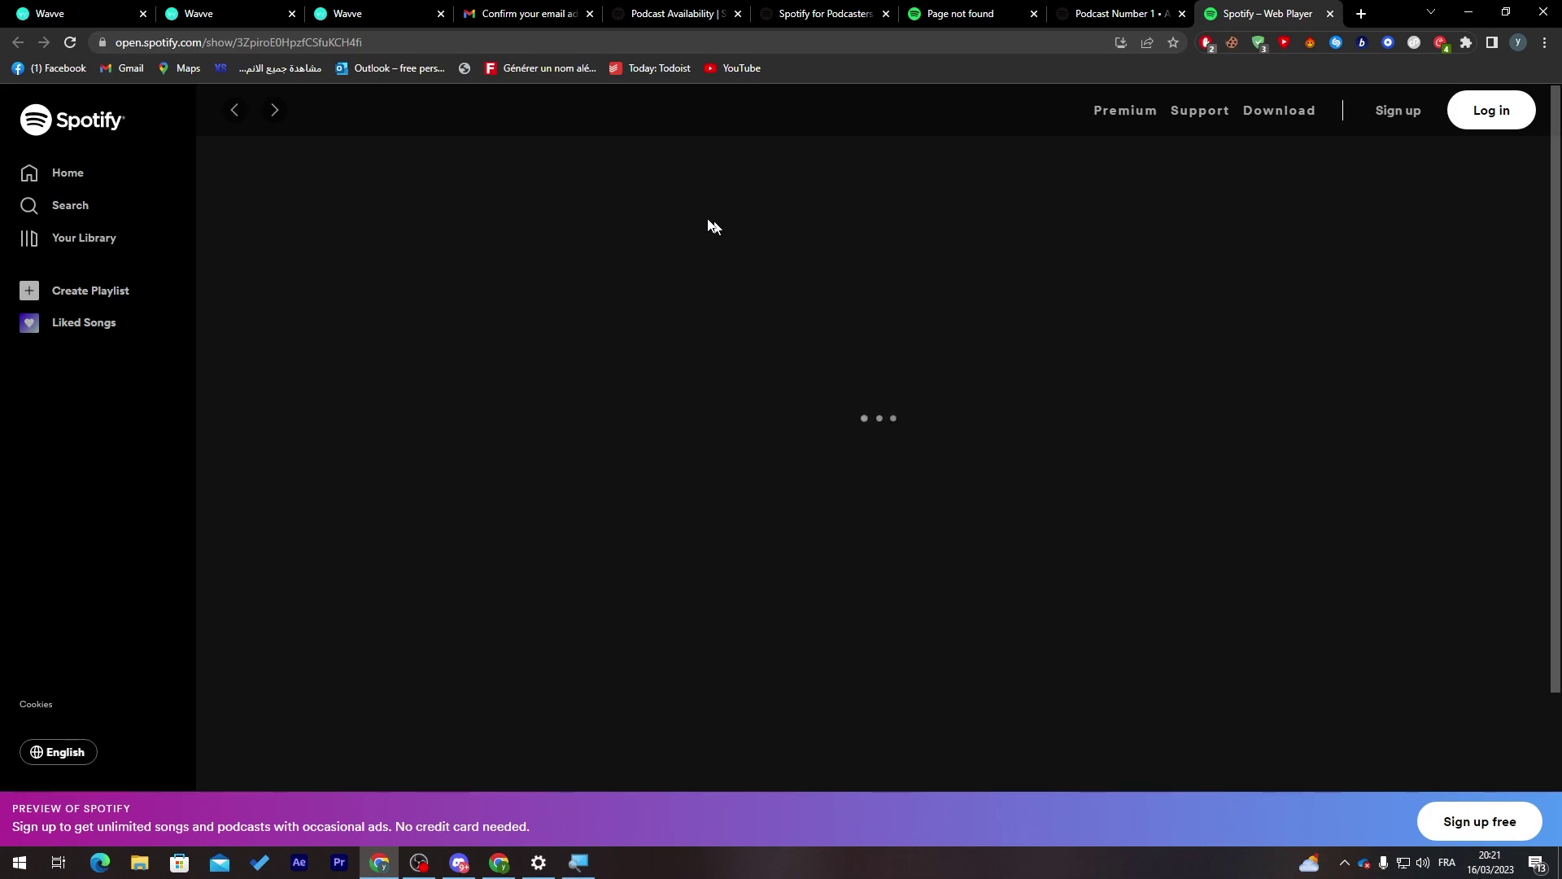
left_click(1096, 14)
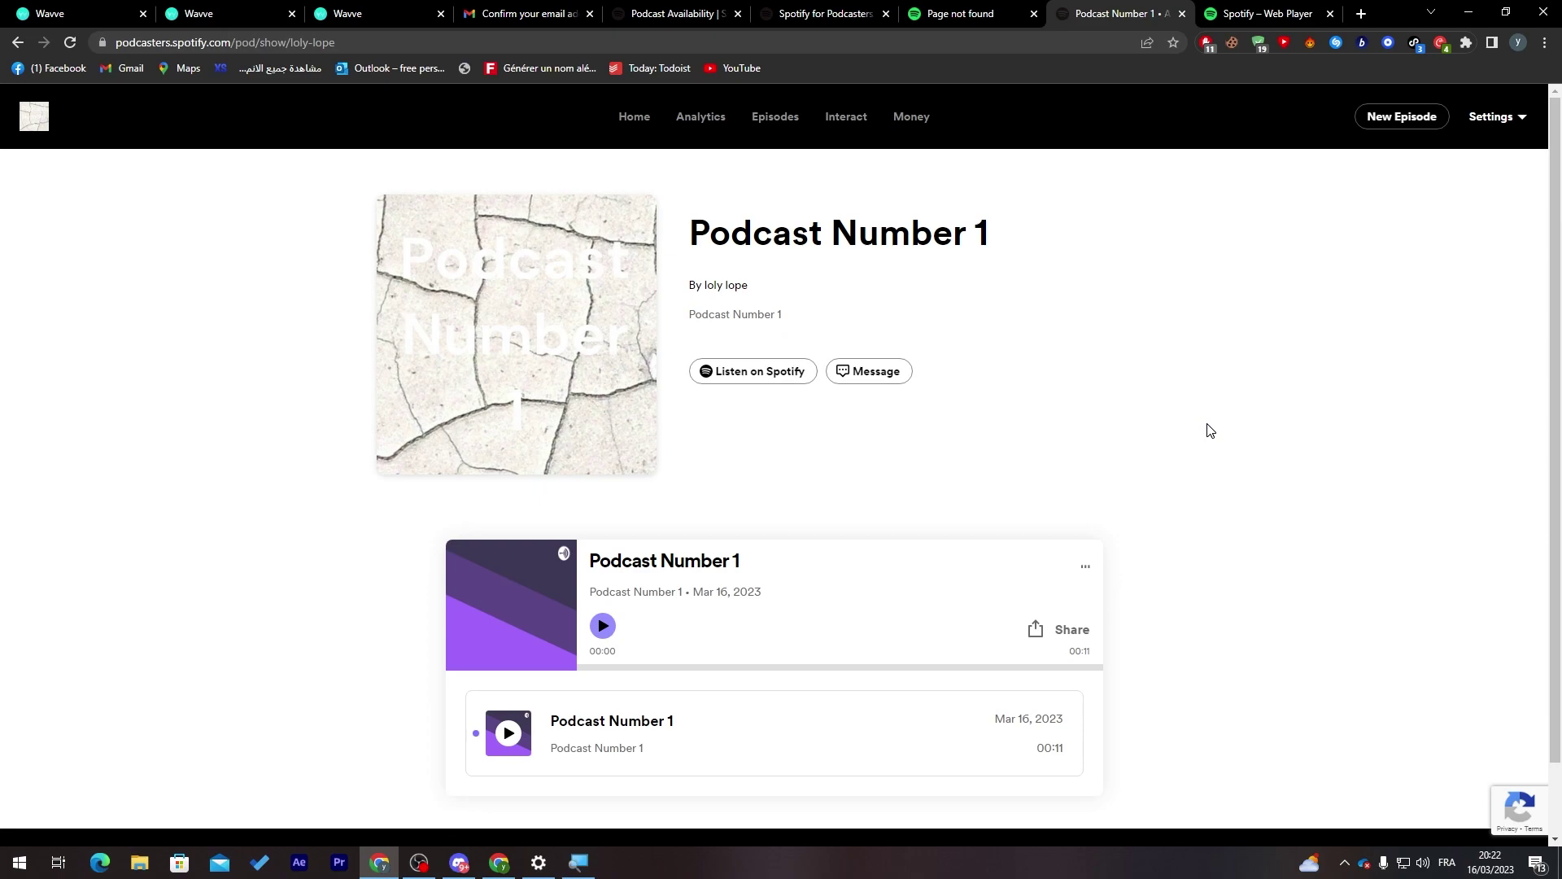